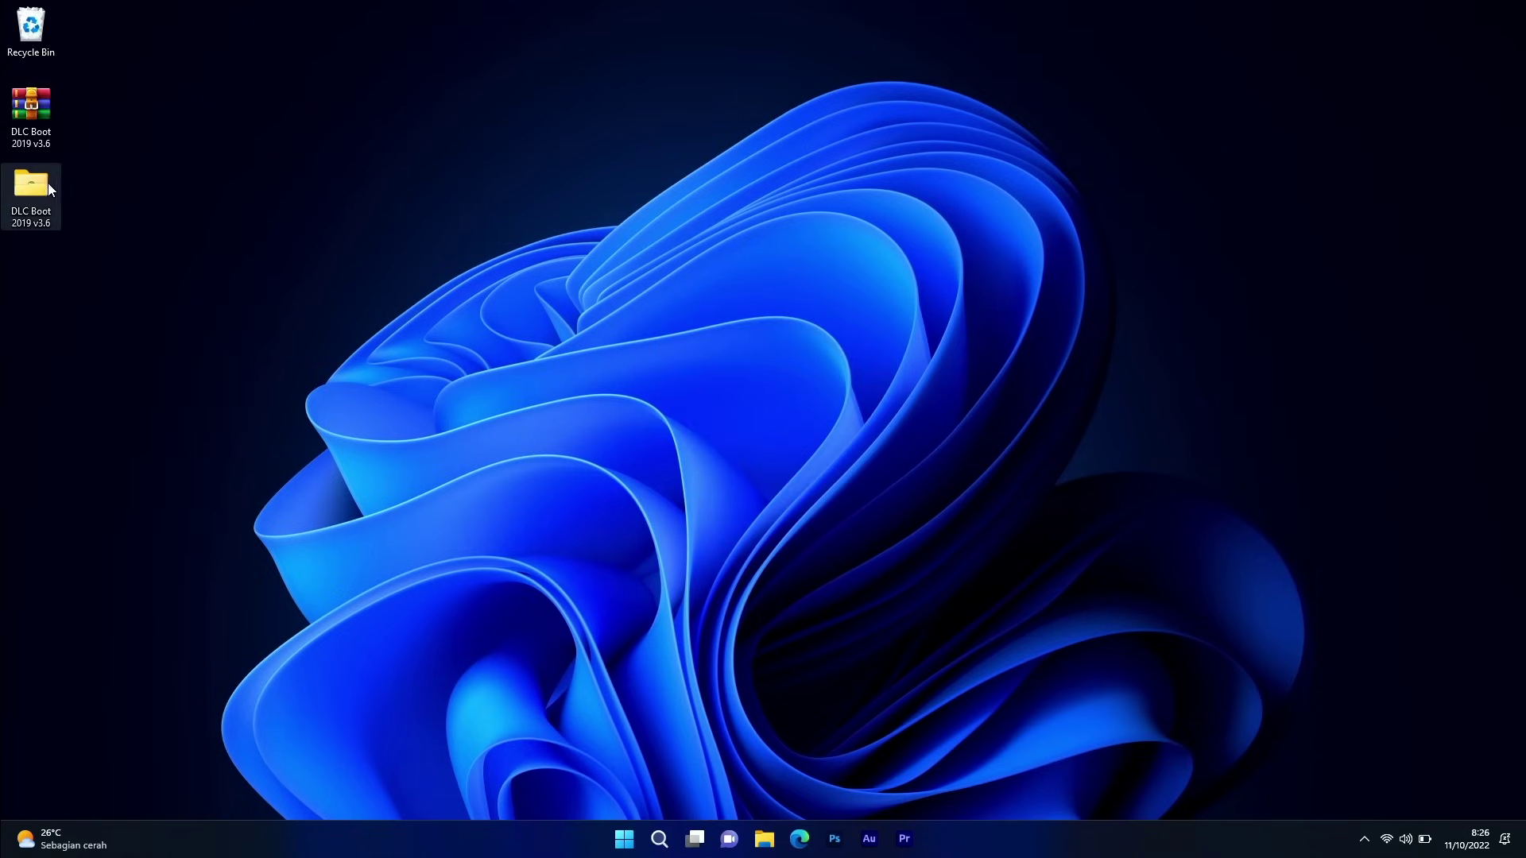
Run DLCBoot as administrator from the DLC Boot 2019 v3.6 folder, allow it to make changes, and minimize the folder window.
double_click(31, 187)
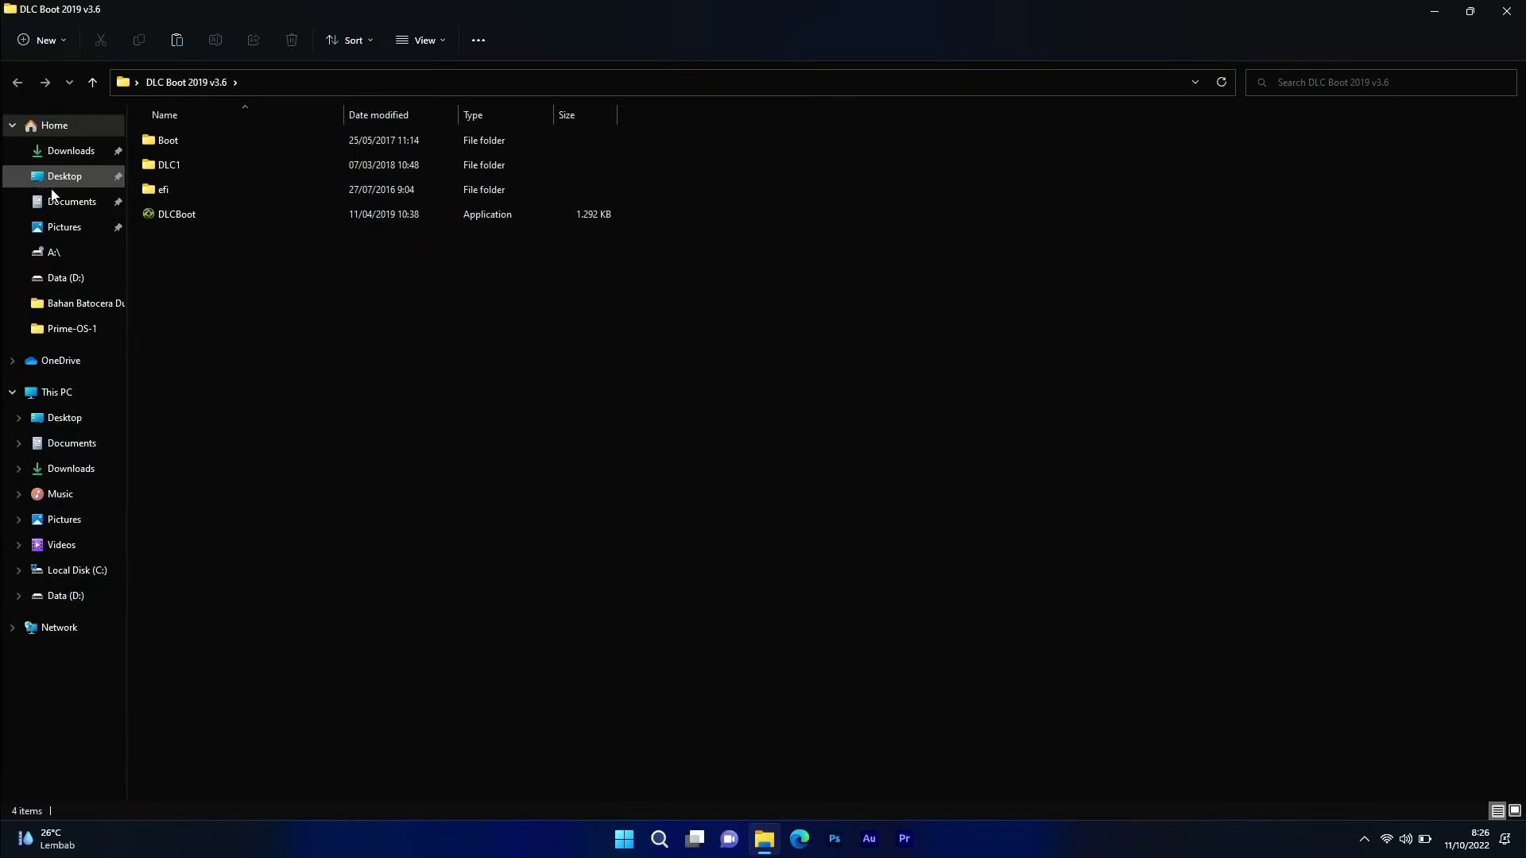
right_click(183, 218)
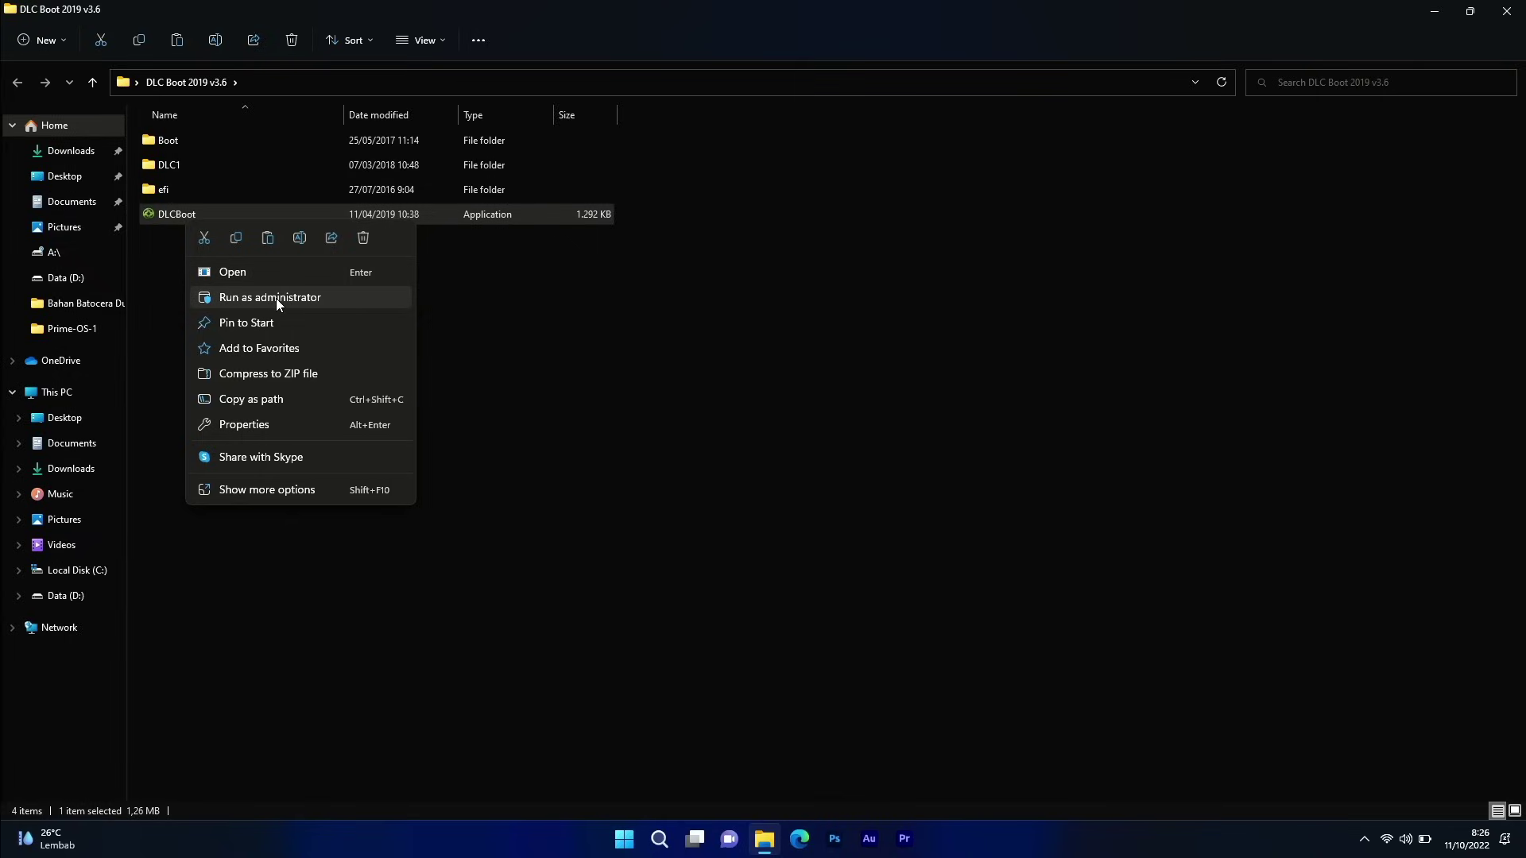
click(276, 298)
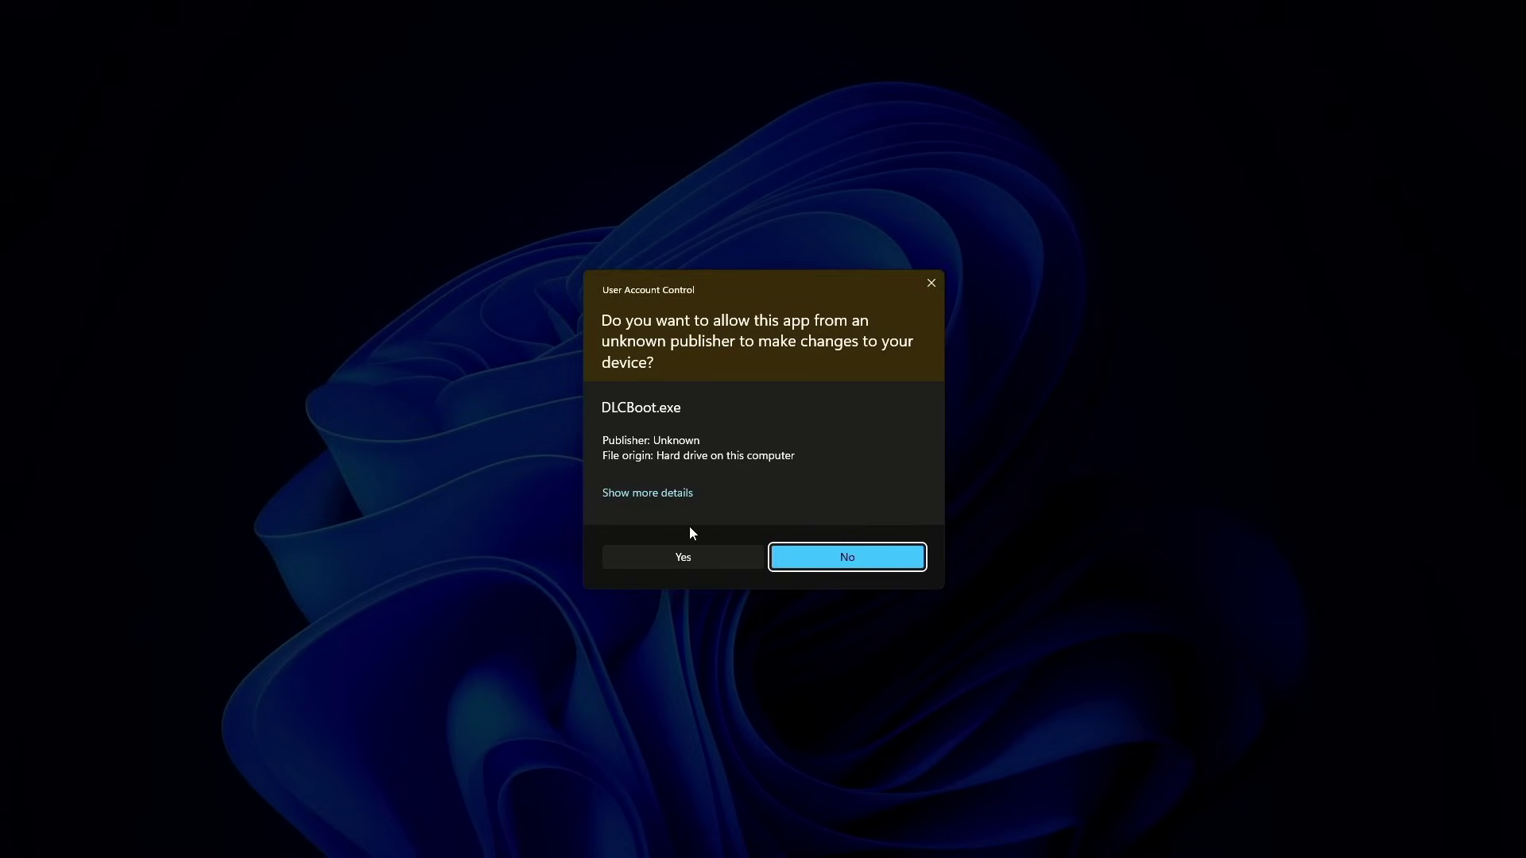
click(687, 555)
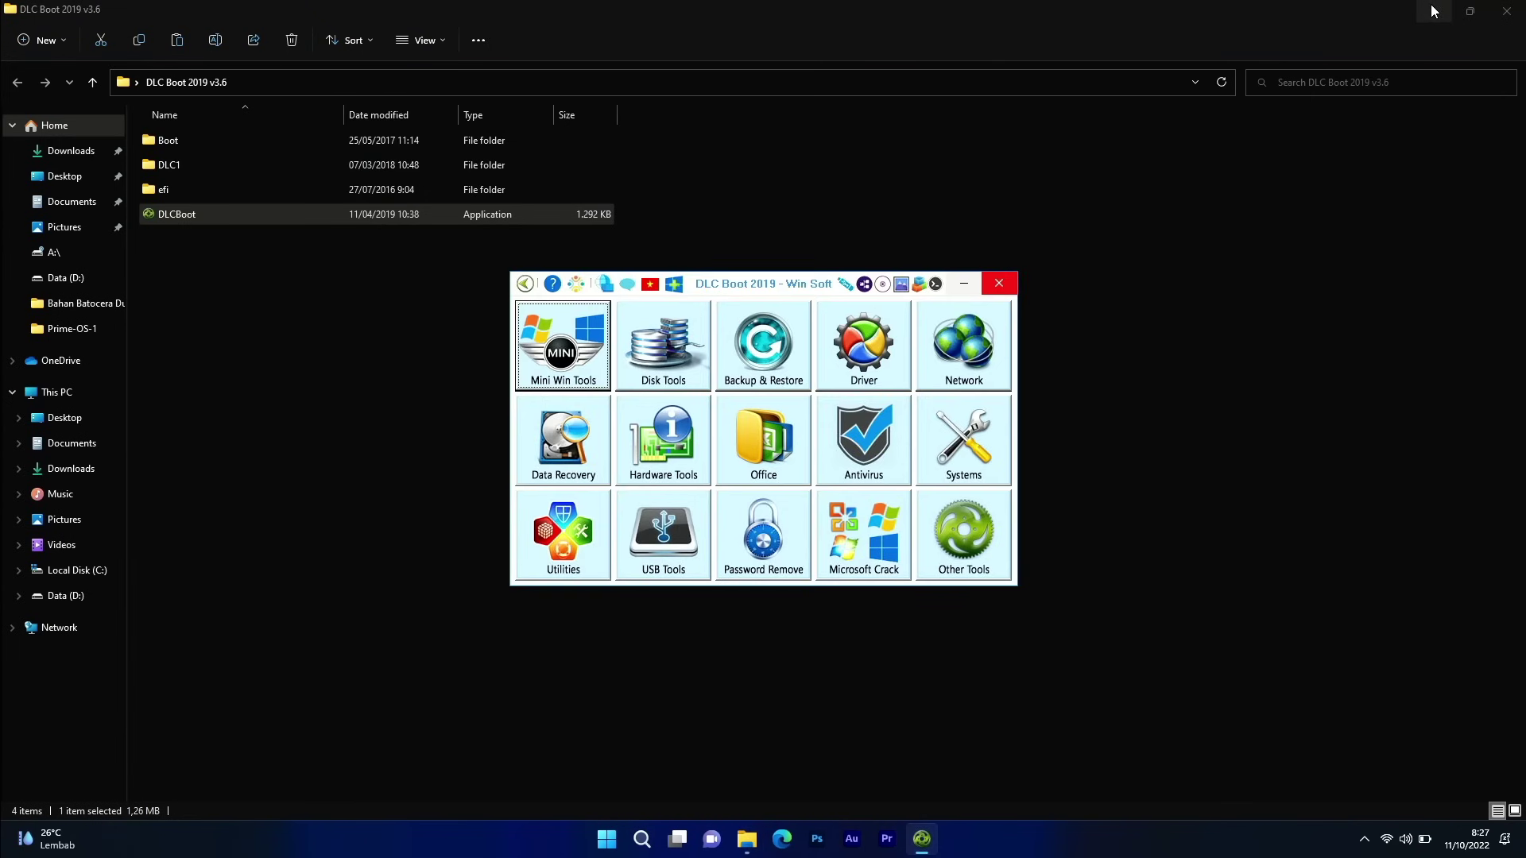
click(1432, 6)
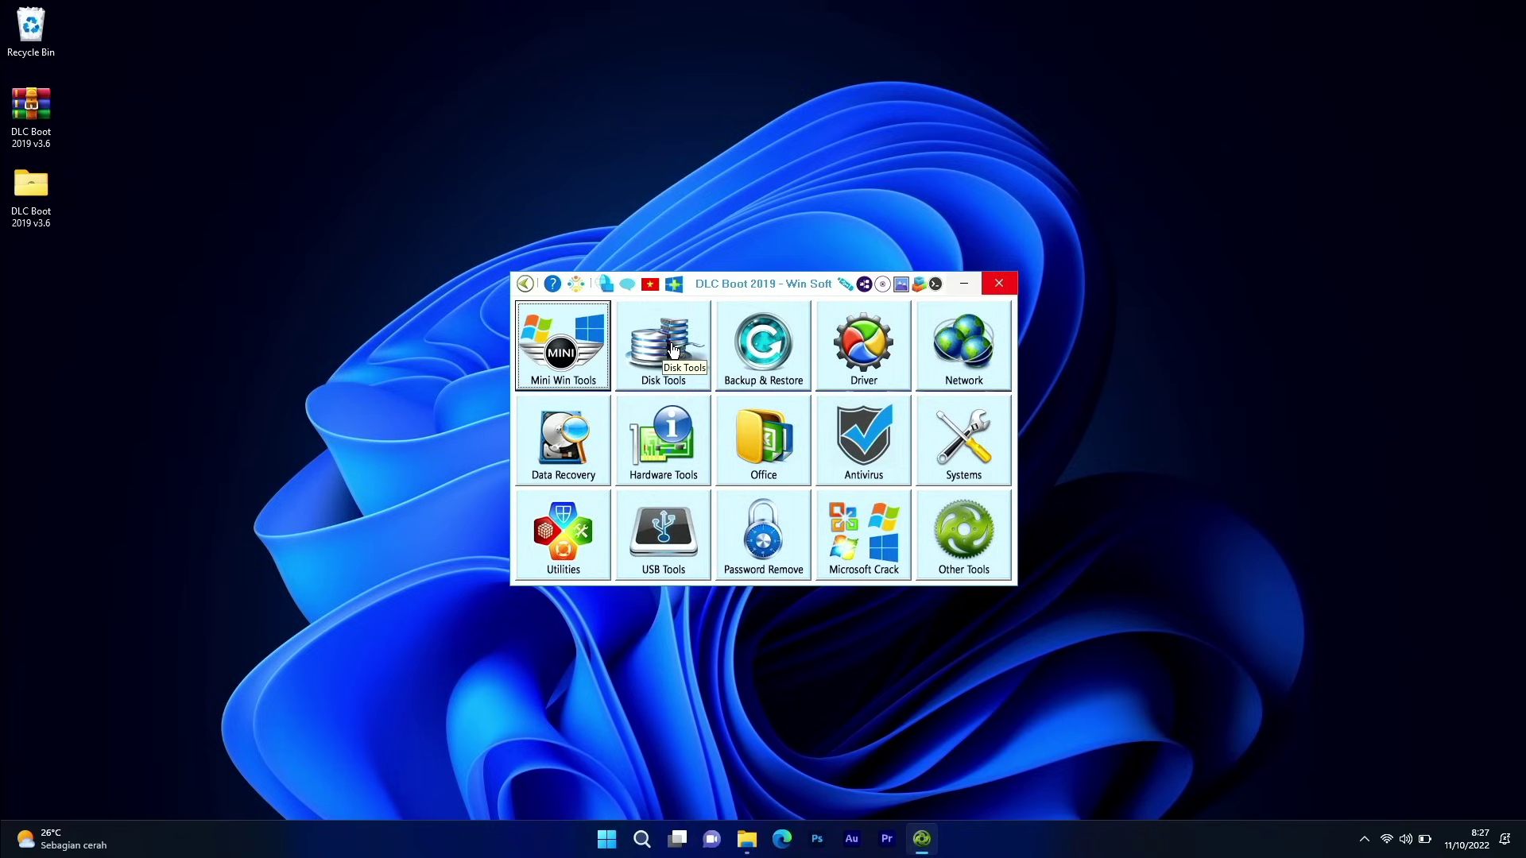
Run Clear Temp from the Mini Win Tools category.
click(561, 342)
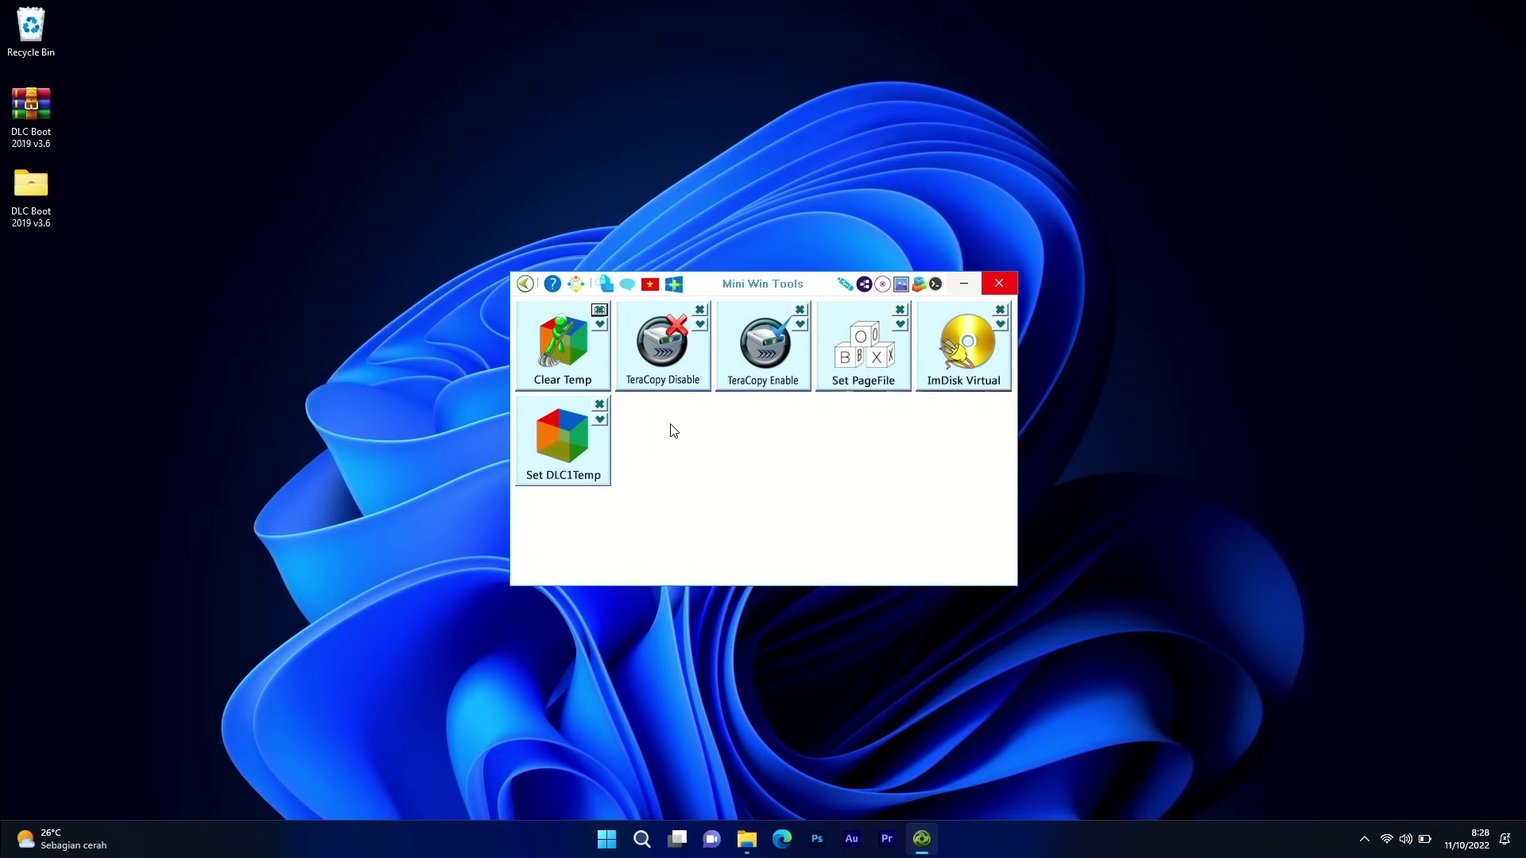
click(581, 365)
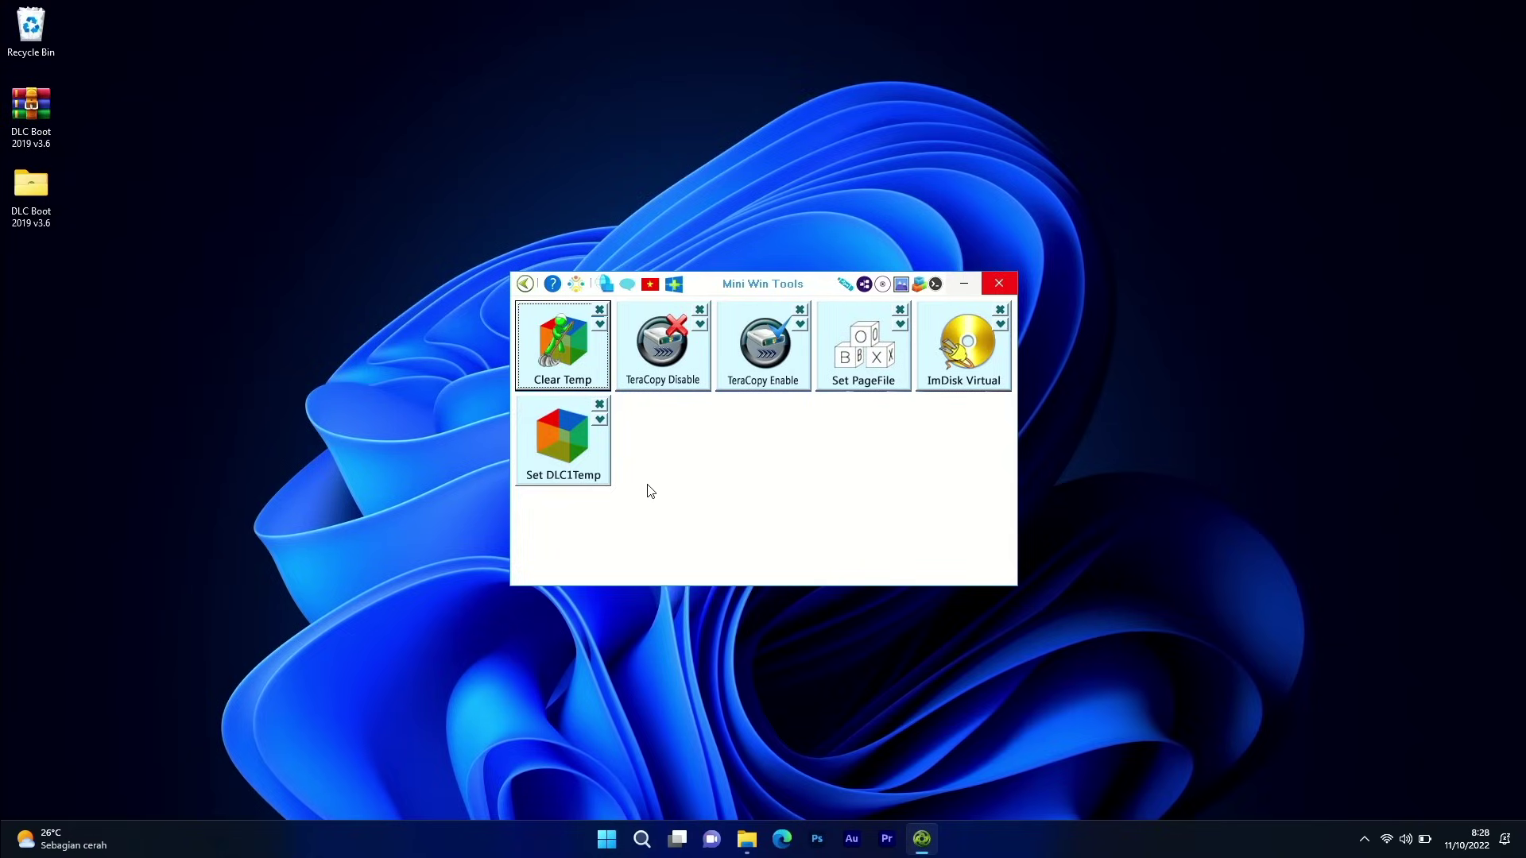
Open the Windows Temp folder through the "temp" run command, granting folder access, to check its contents, and close it.
key(super+r)
text(temp)
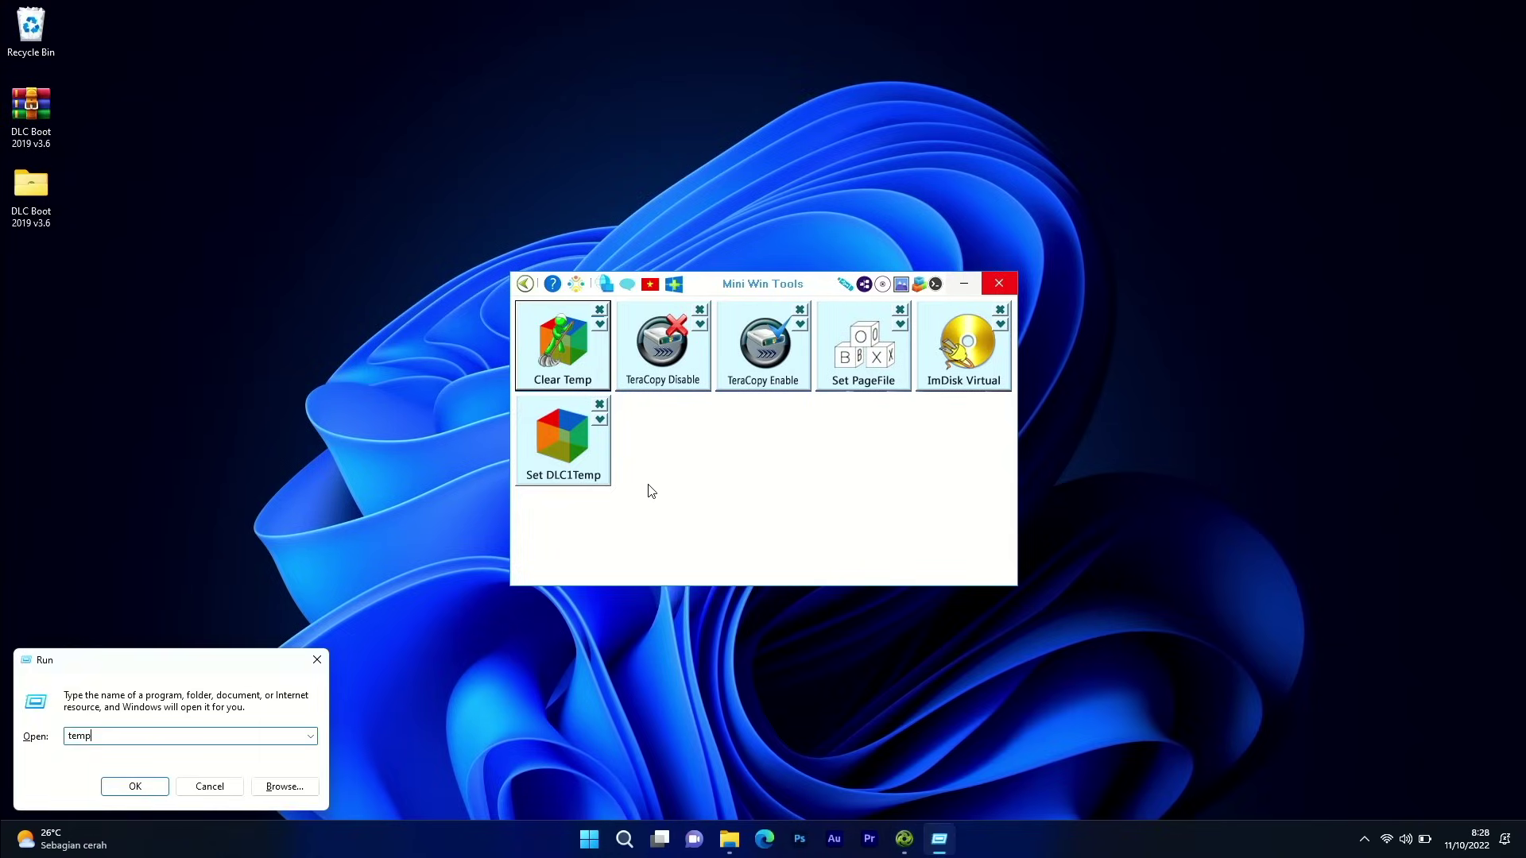
key(Return)
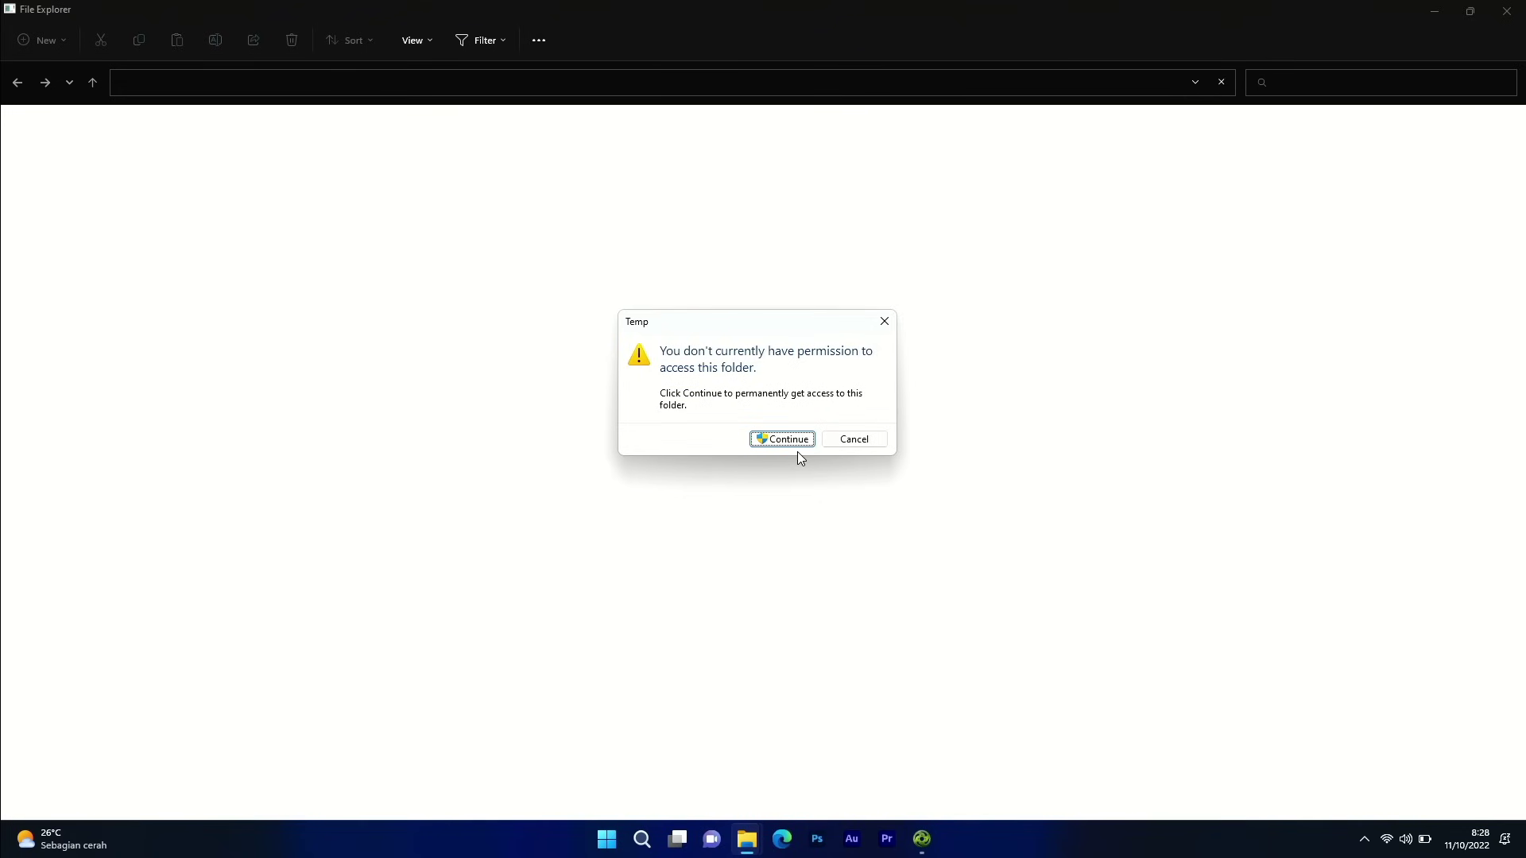
click(771, 438)
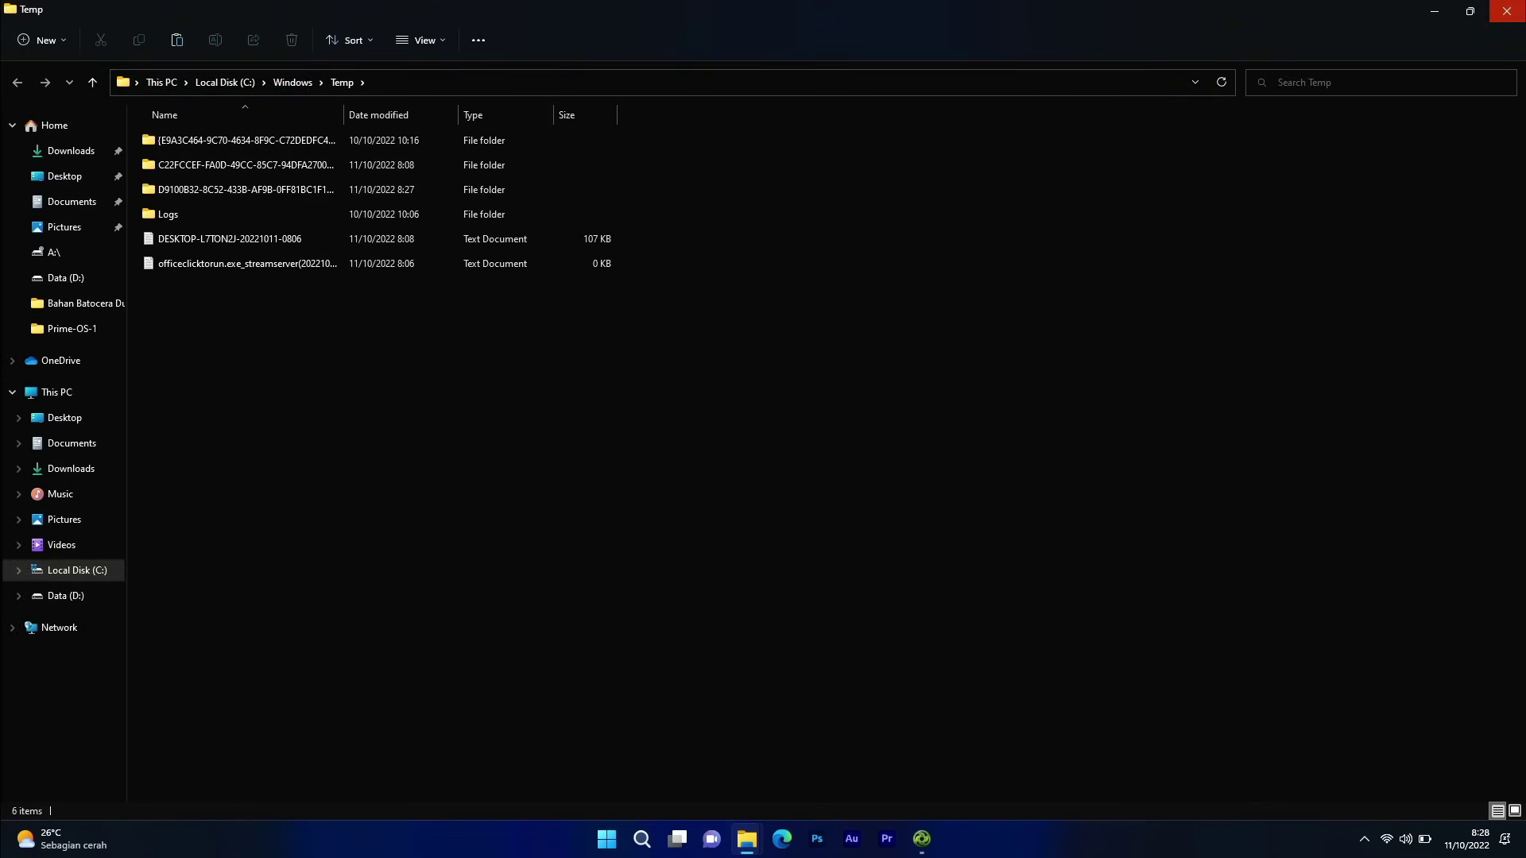
click(1507, 11)
Open the account's local temporary folder with the "%temp%" run command to check its contents, and close it.
key(super+r)
text(%temp%)
key(Return)
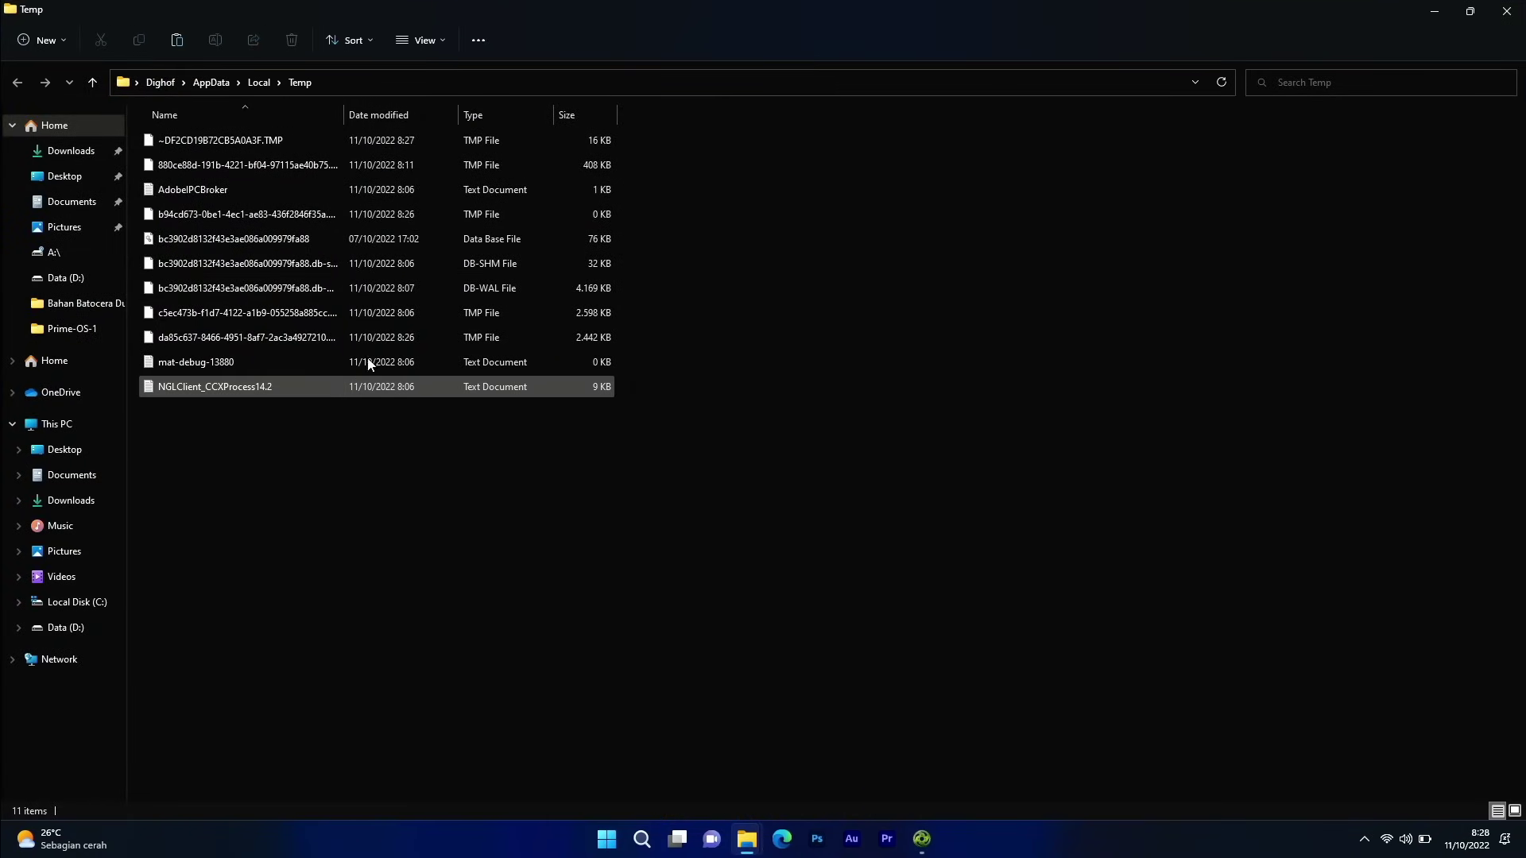
click(1506, 10)
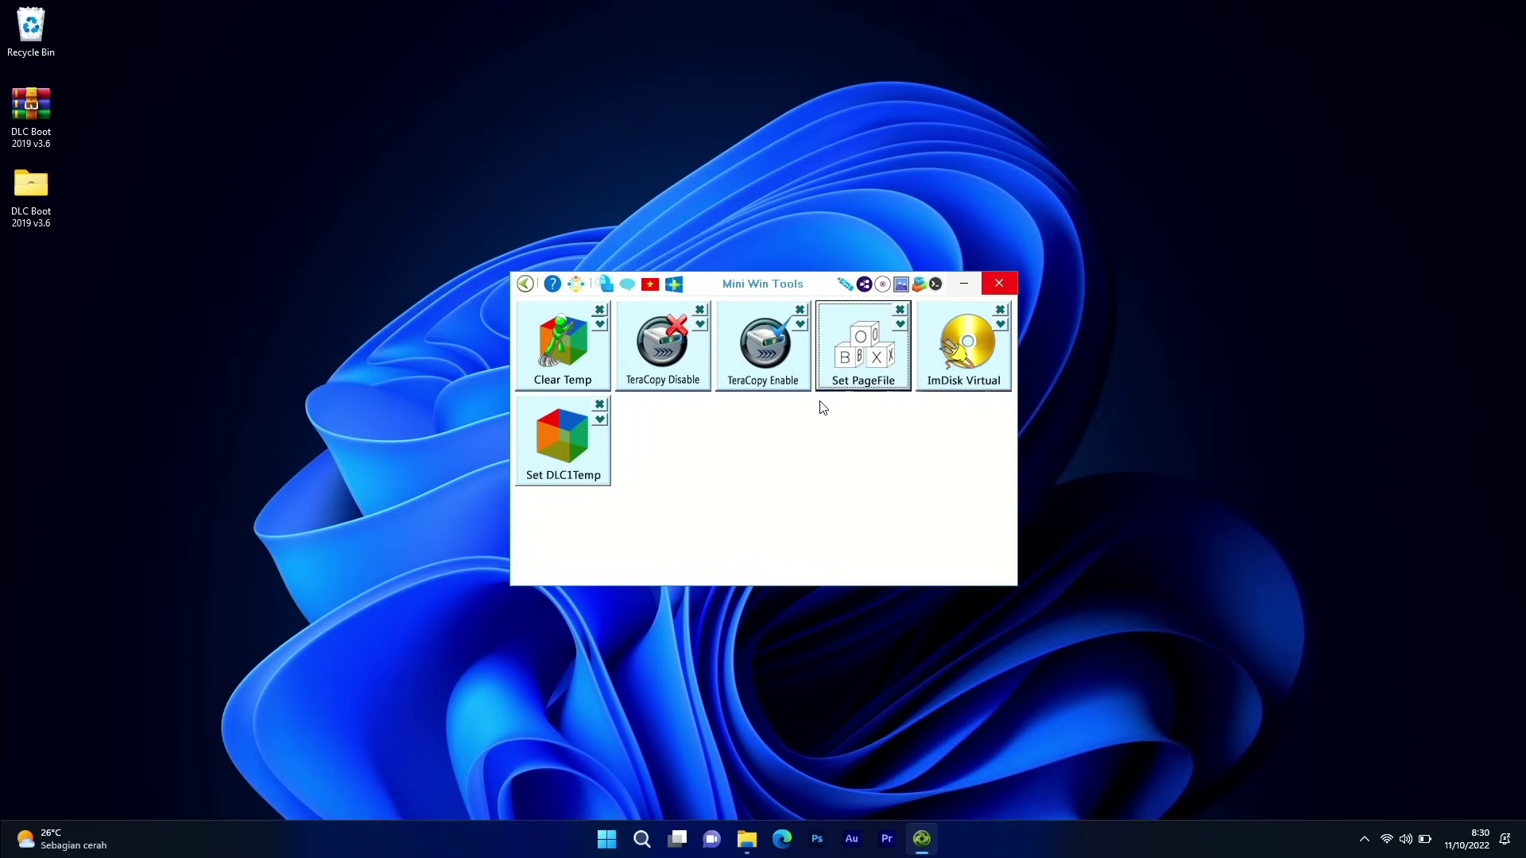
View the Set PageFile drive and size settings, and close them without applying anything.
click(859, 337)
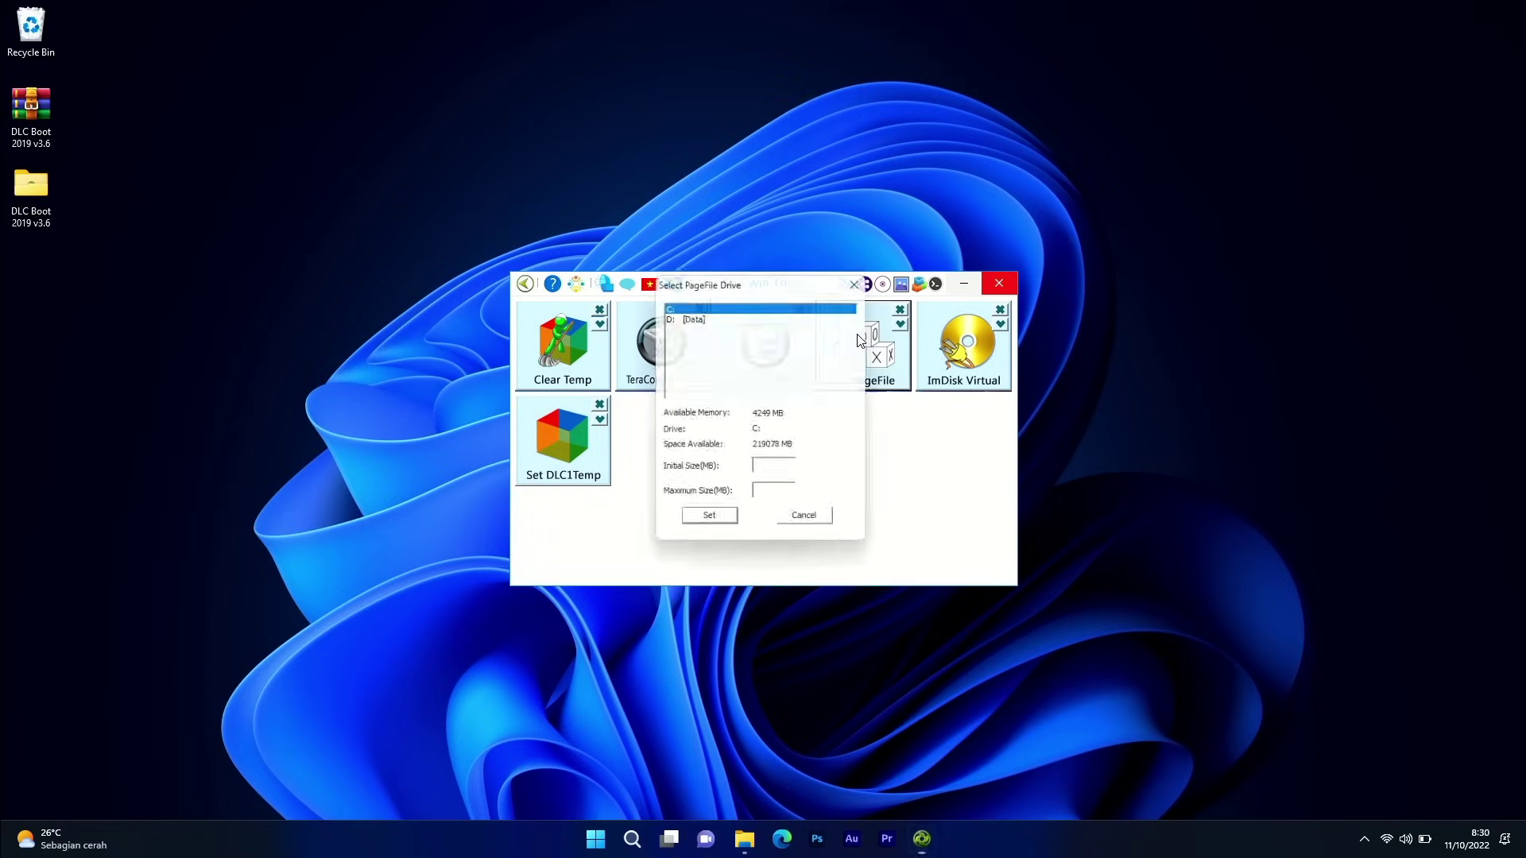
click(863, 281)
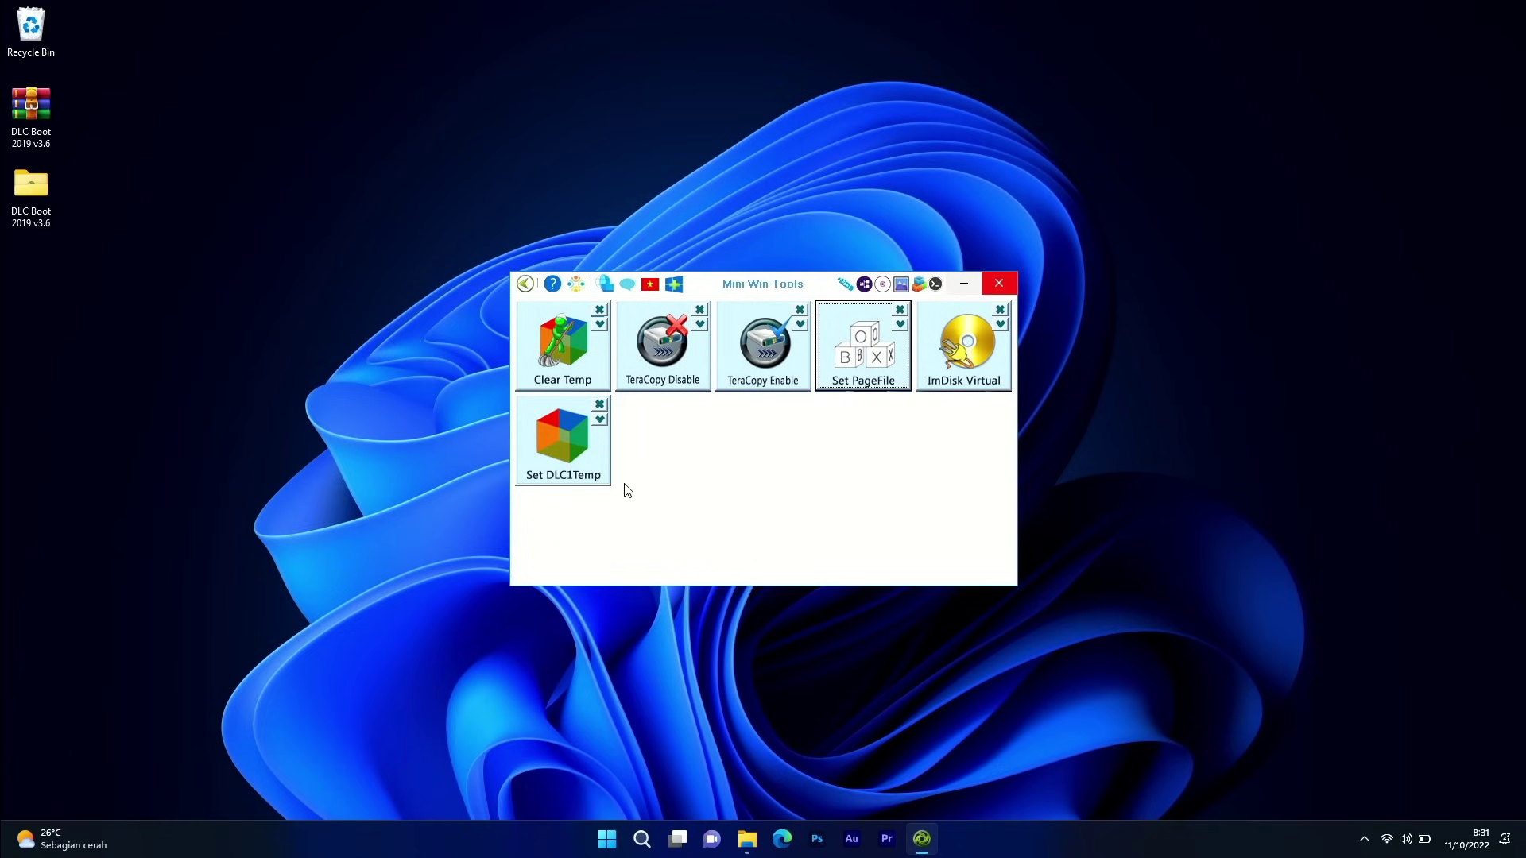
Look through the Disk Tools category and open Victoria to view its Tests page, closing it without testing.
click(526, 286)
click(681, 355)
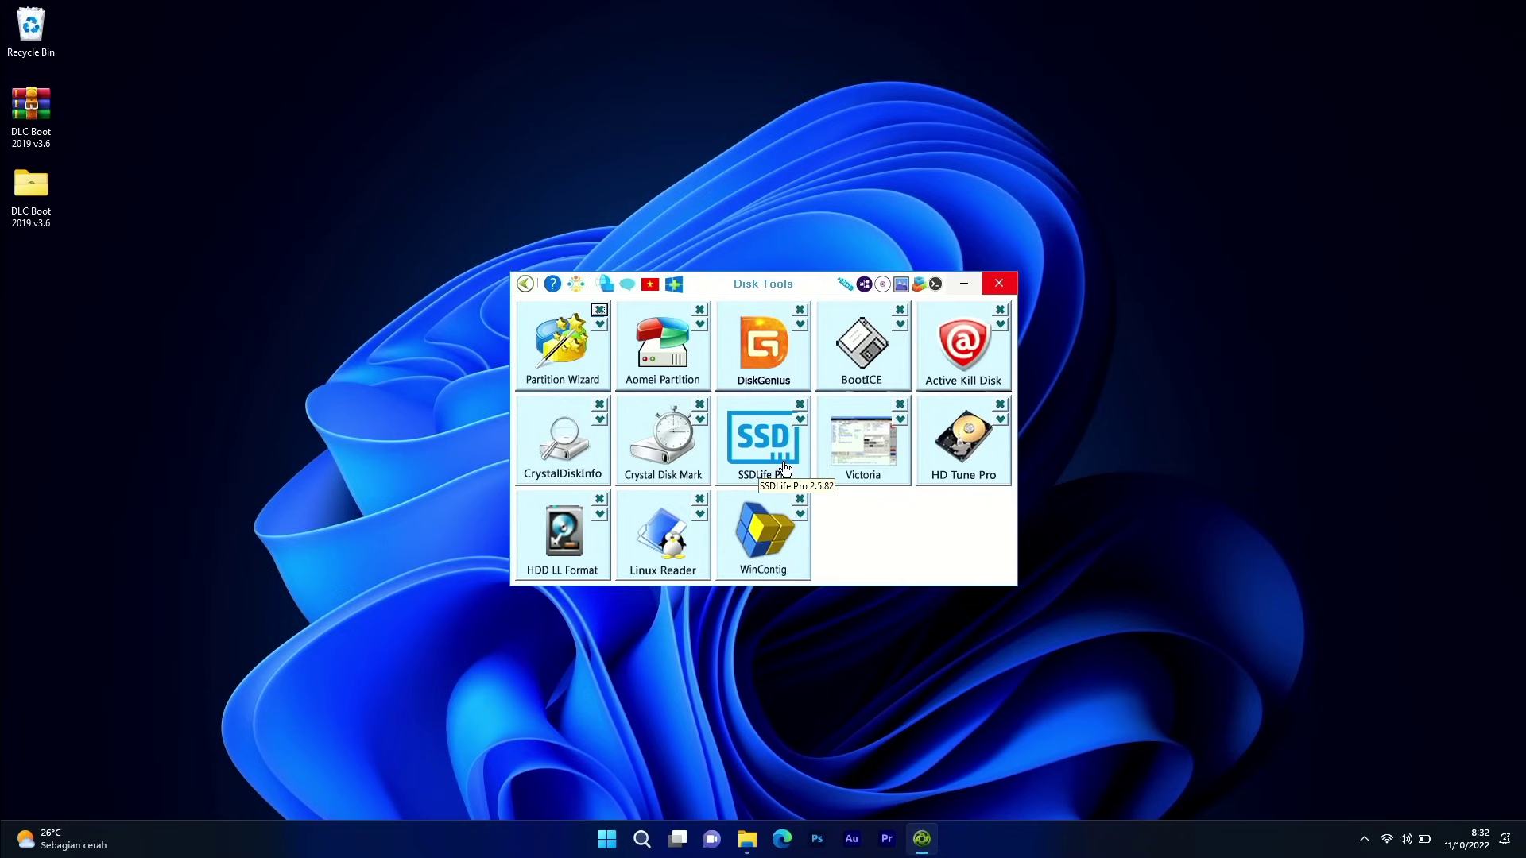
click(848, 469)
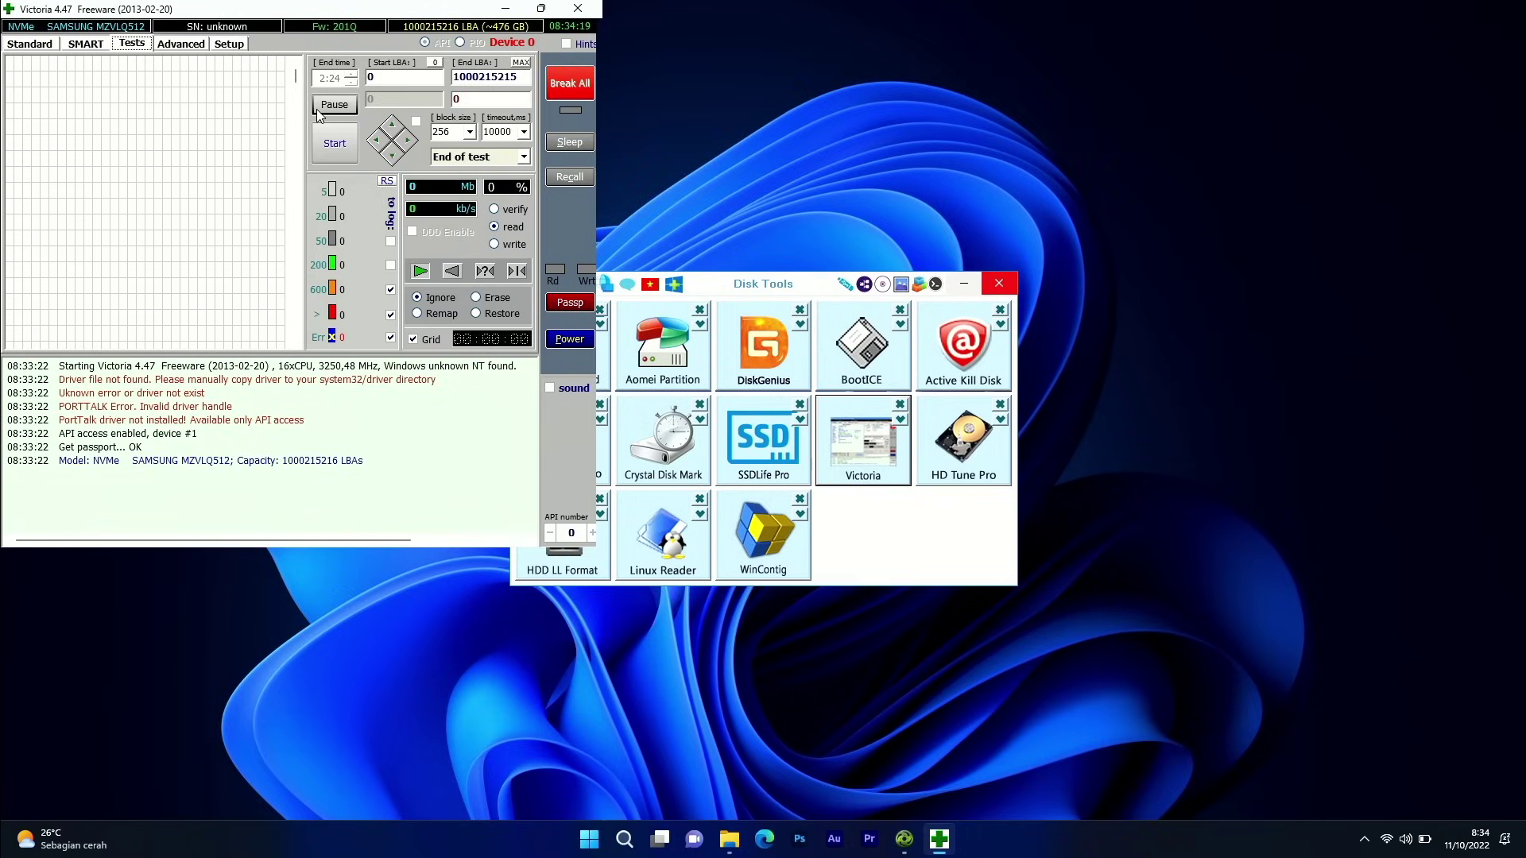
click(578, 8)
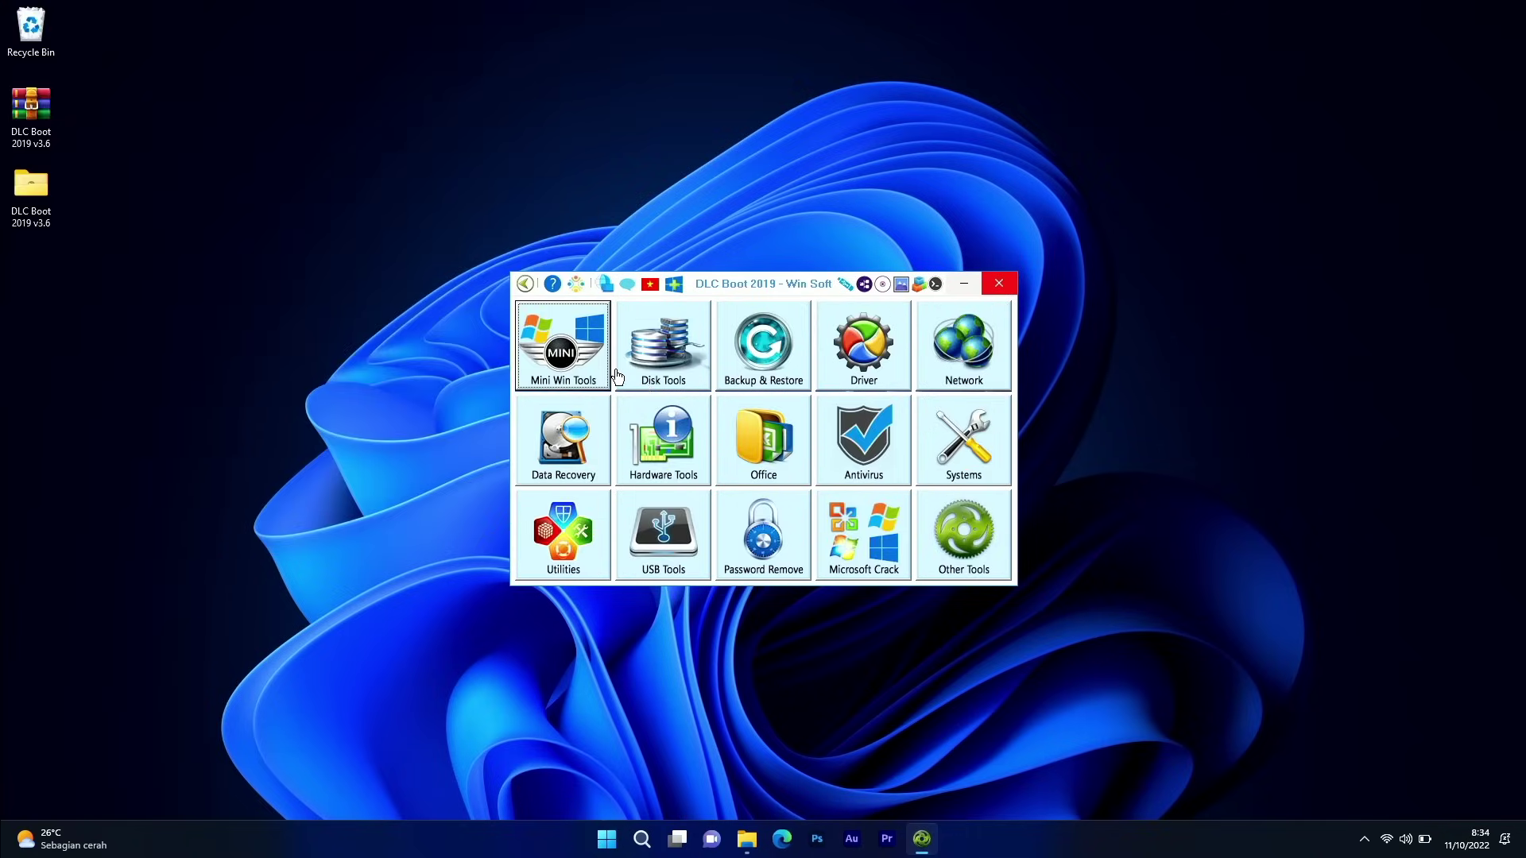
Look through the utilities in the Backup & Restore and Driver categories, returning to the main tool list.
click(762, 350)
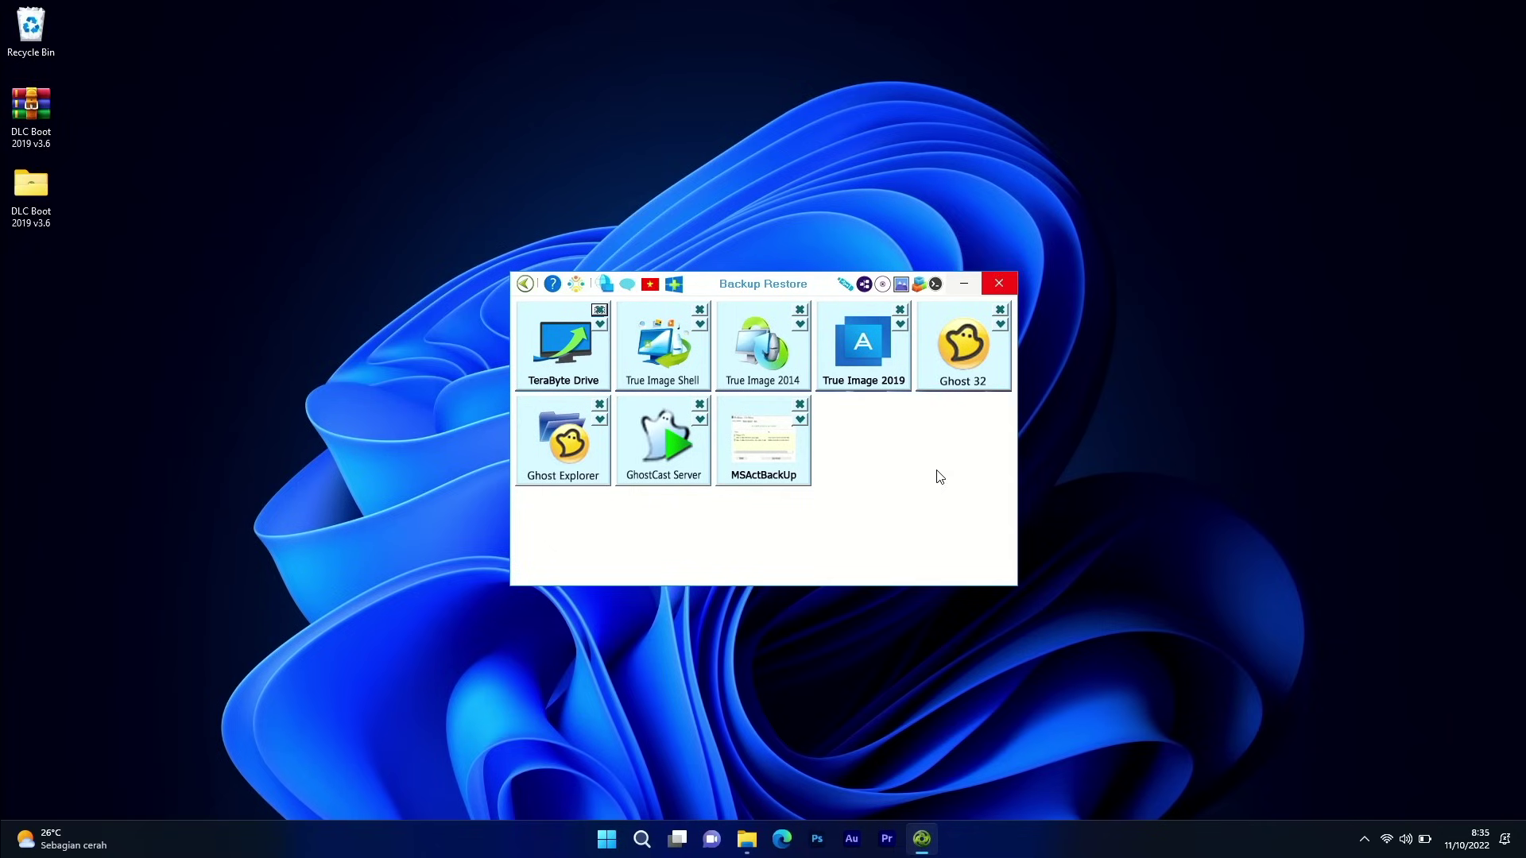
right_click(838, 445)
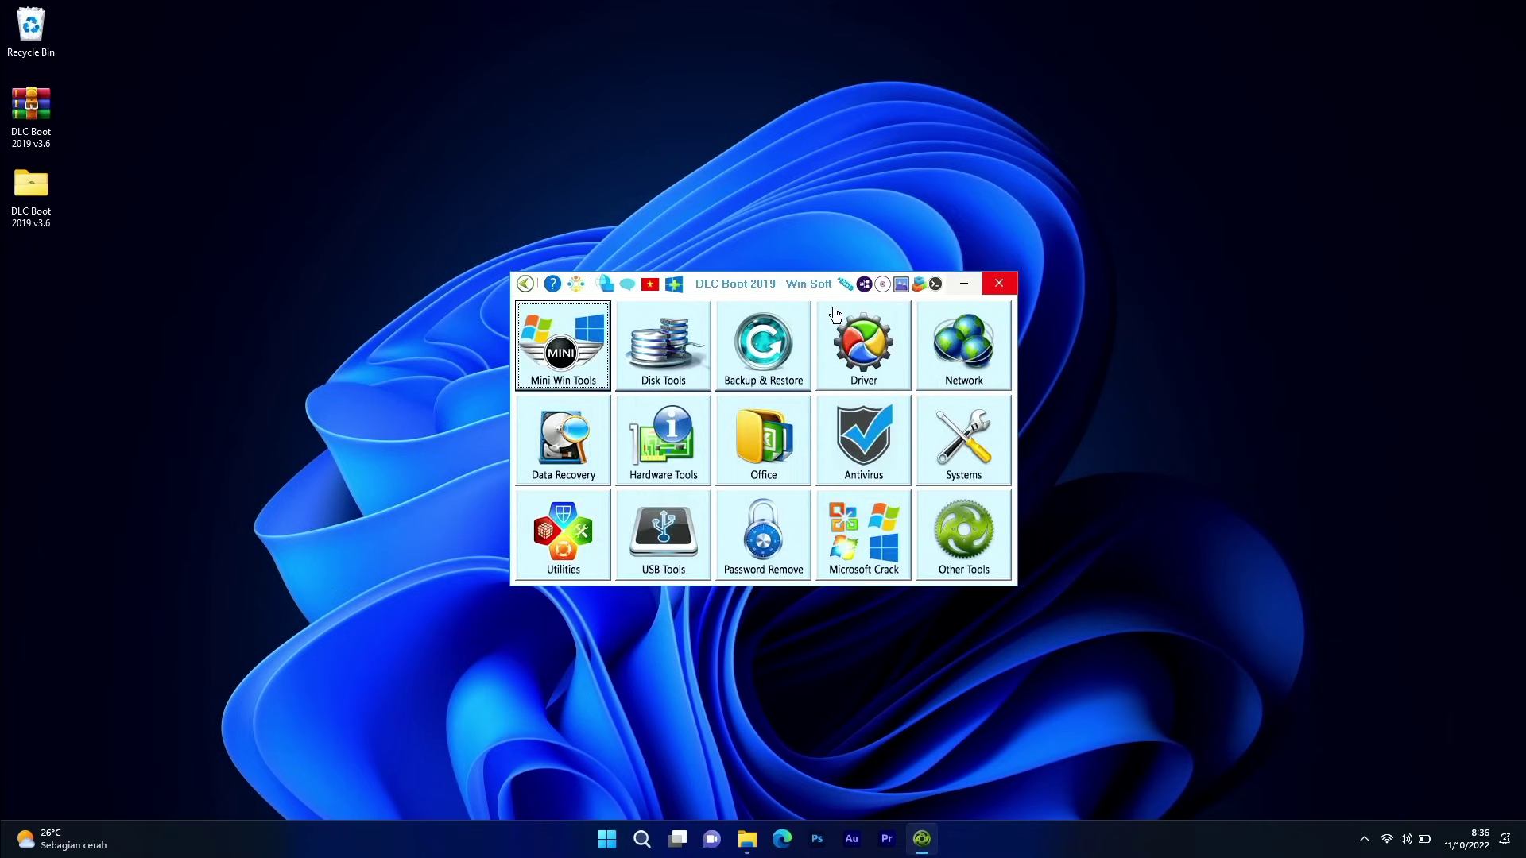
click(865, 341)
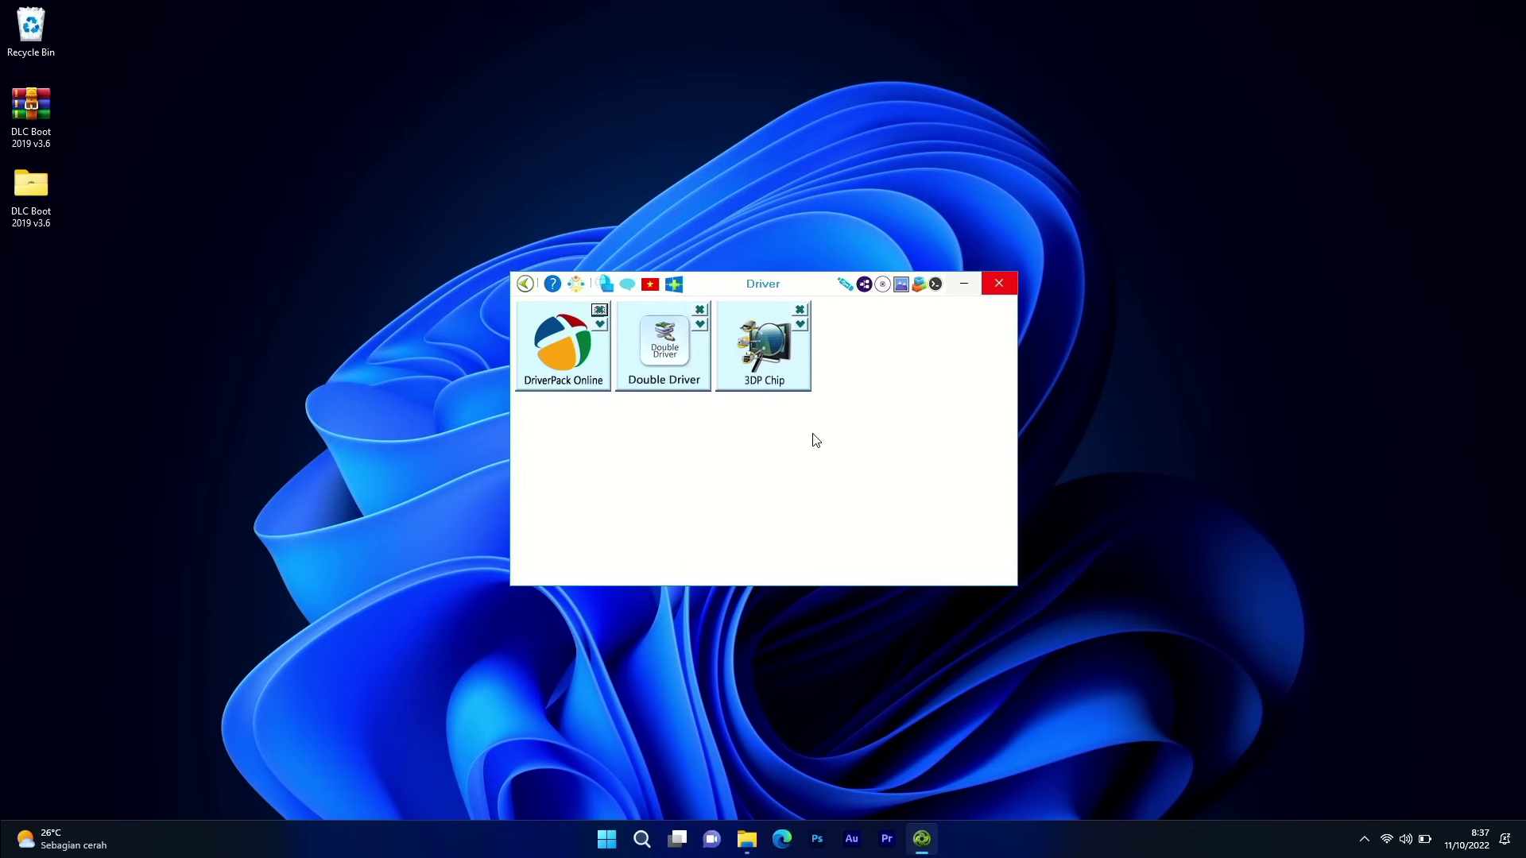
click(529, 289)
Look through the utilities in the Network and Data Recovery categories, returning to the main tool list.
click(963, 348)
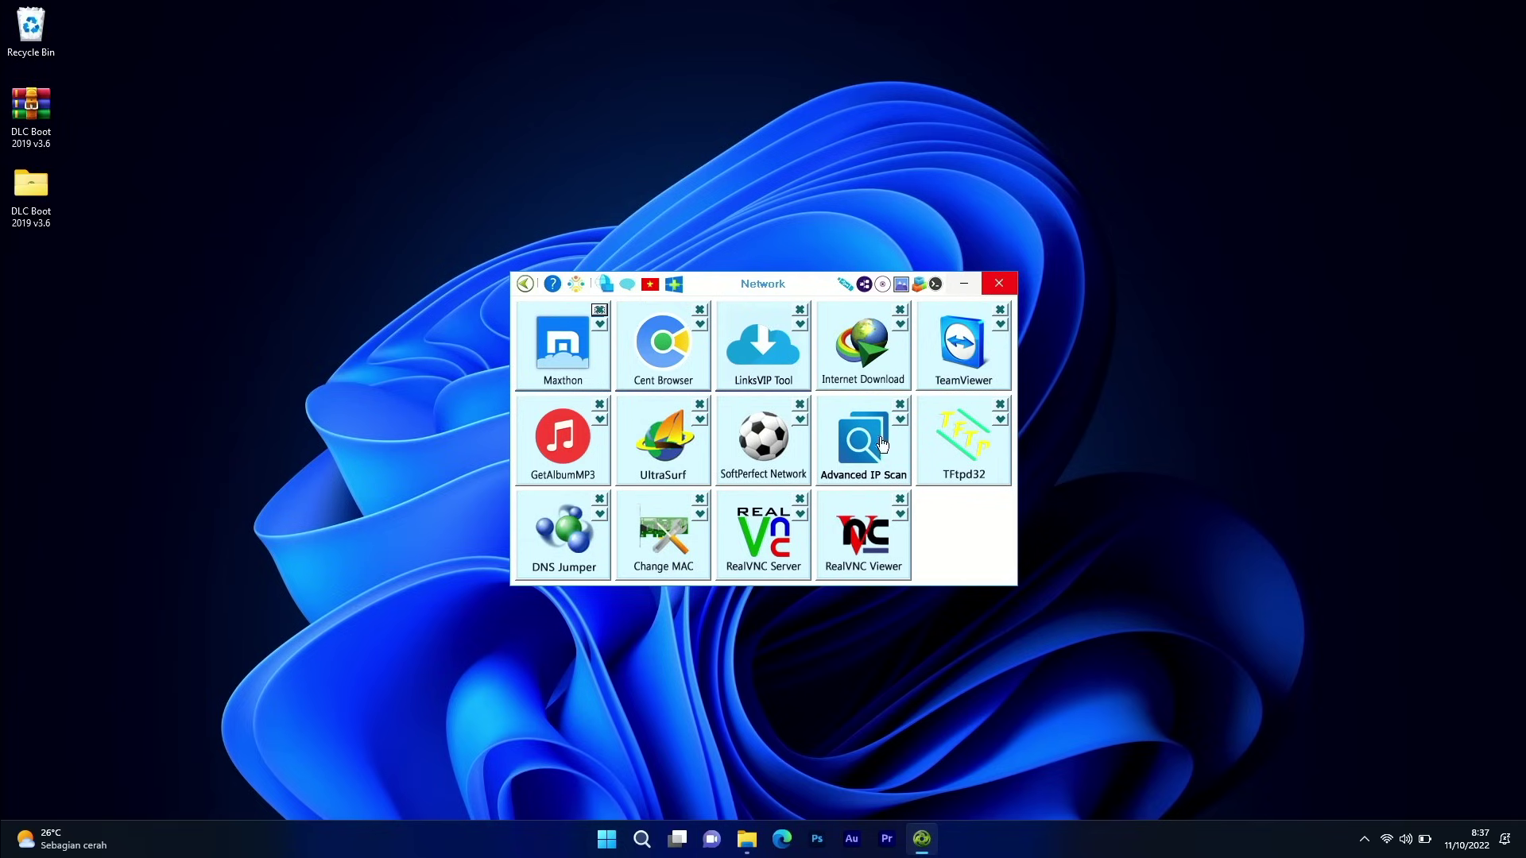
click(526, 285)
click(584, 434)
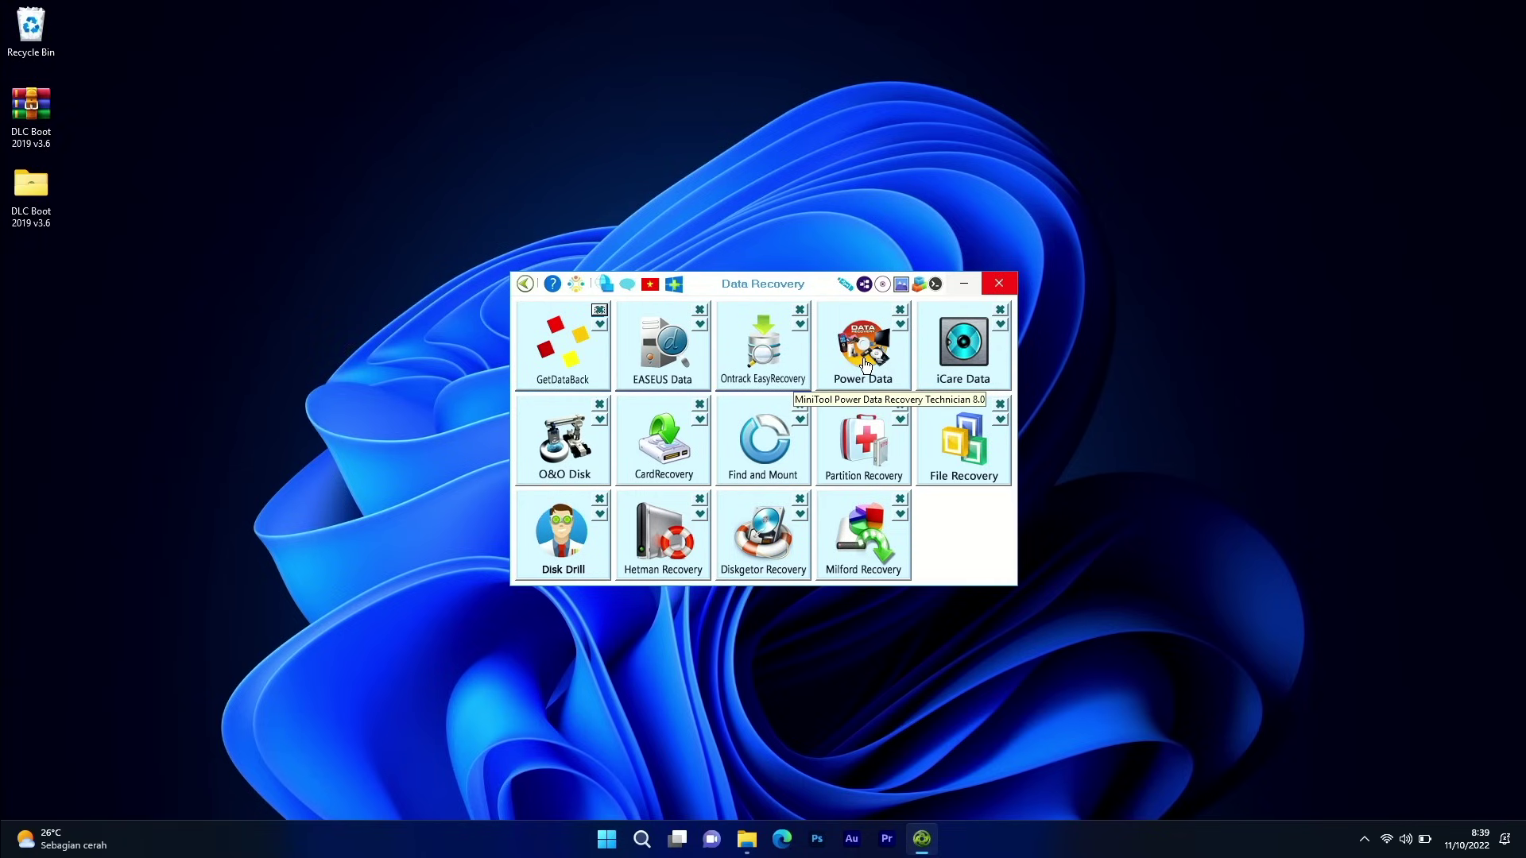
click(525, 286)
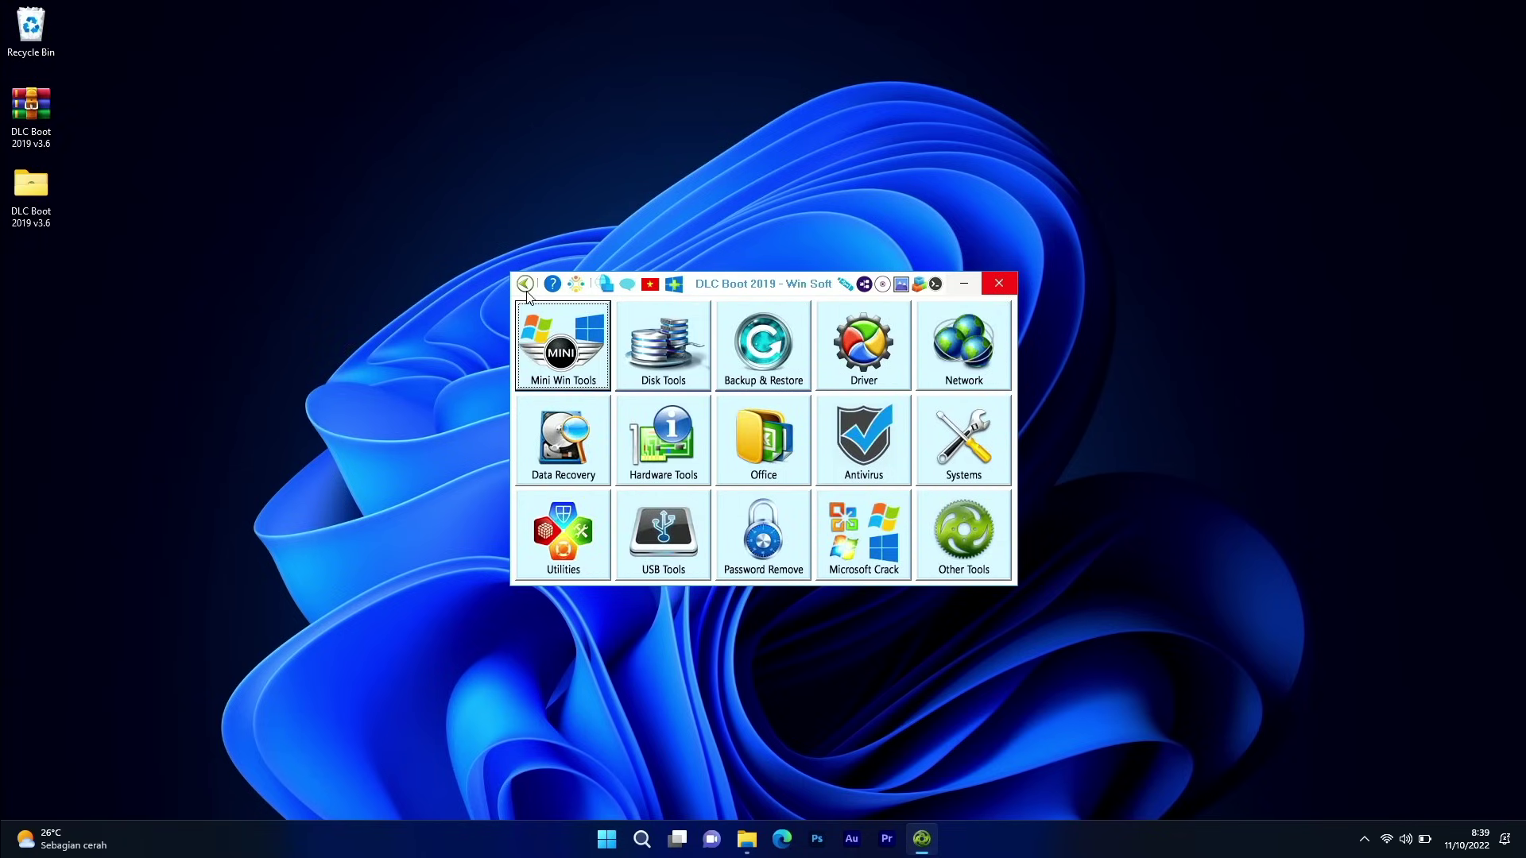
Look through the Hardware Tools category and open Is My LCD OK to view its screen test options, then exit it.
click(674, 449)
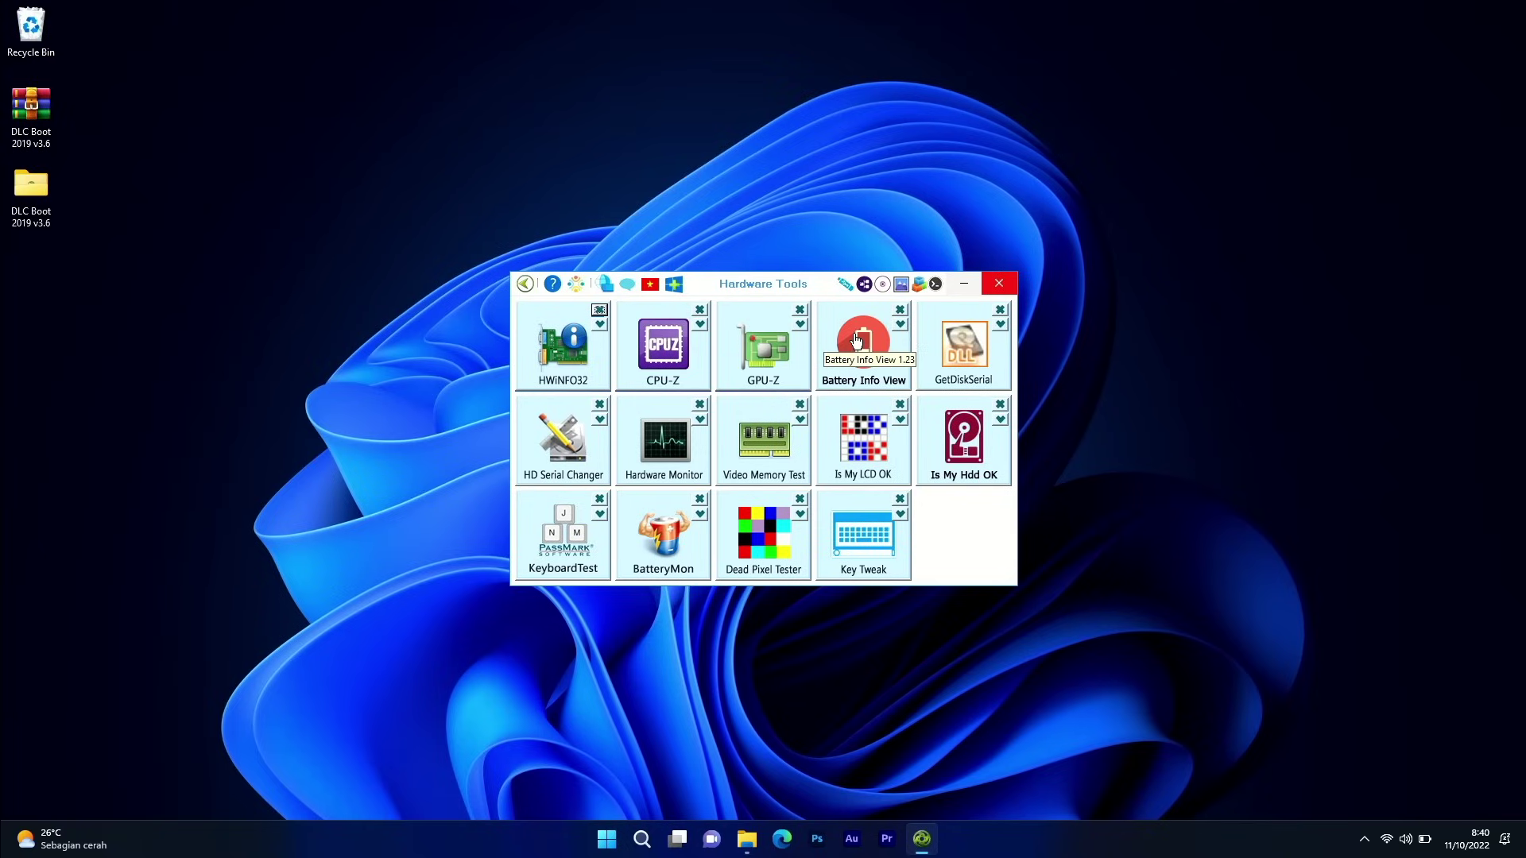
click(861, 456)
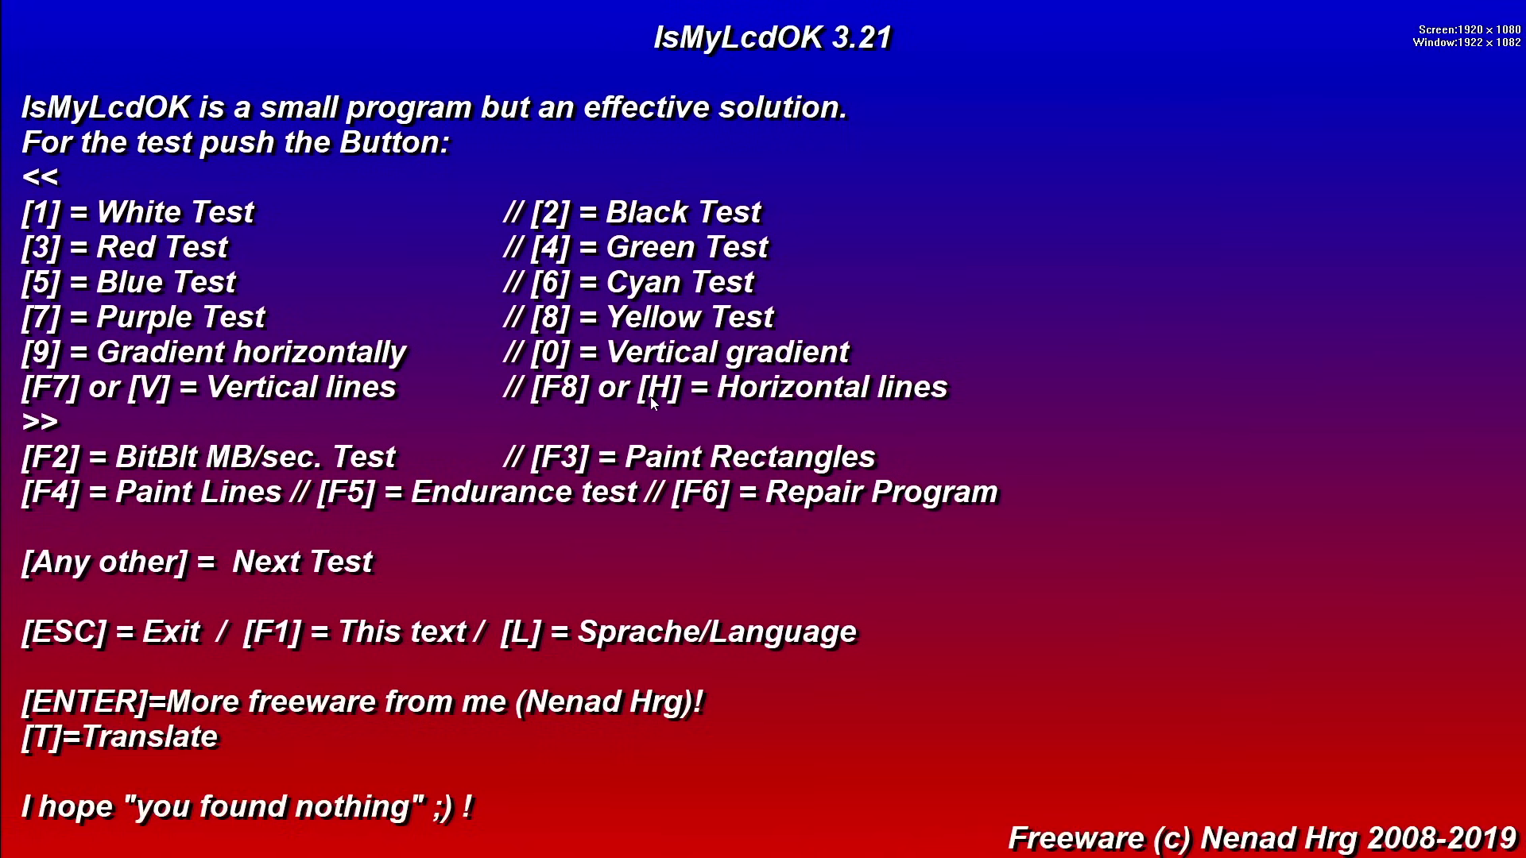
key(Escape)
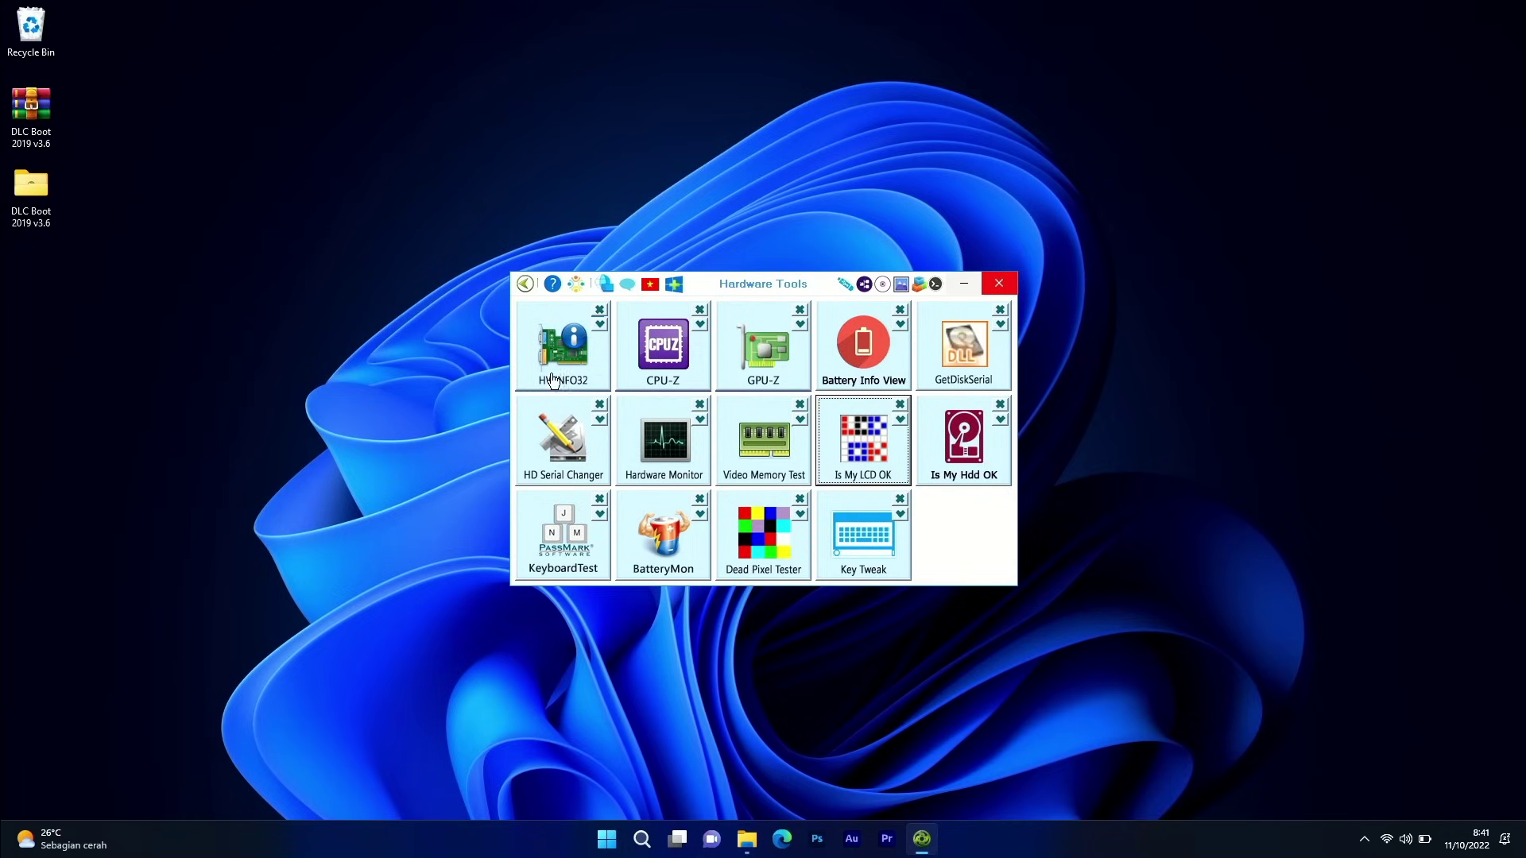
Look through the programs in the Office and Antivirus categories.
click(526, 285)
click(745, 435)
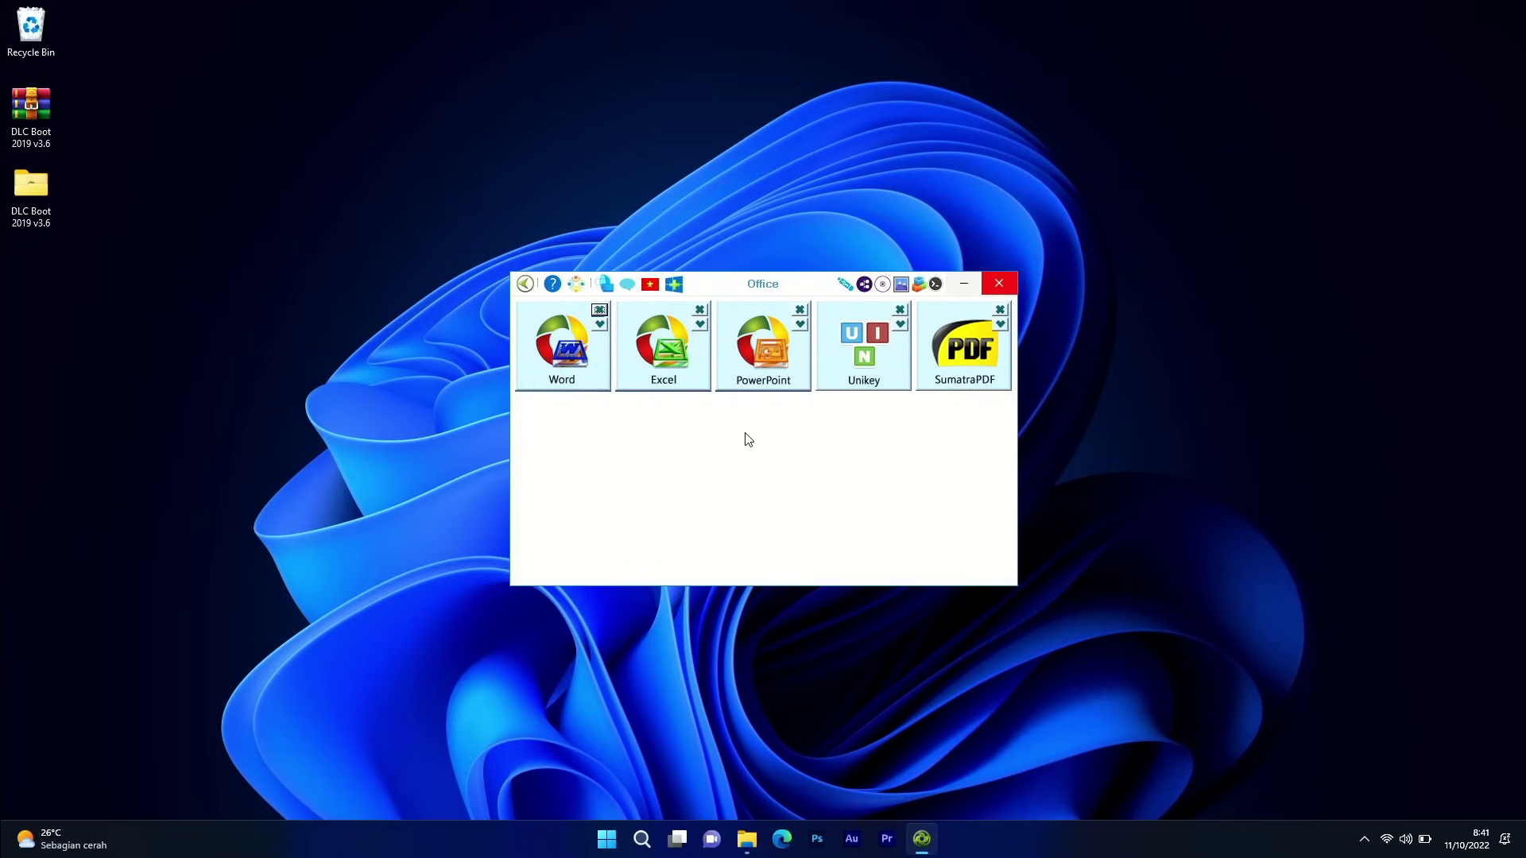
right_click(719, 440)
click(864, 460)
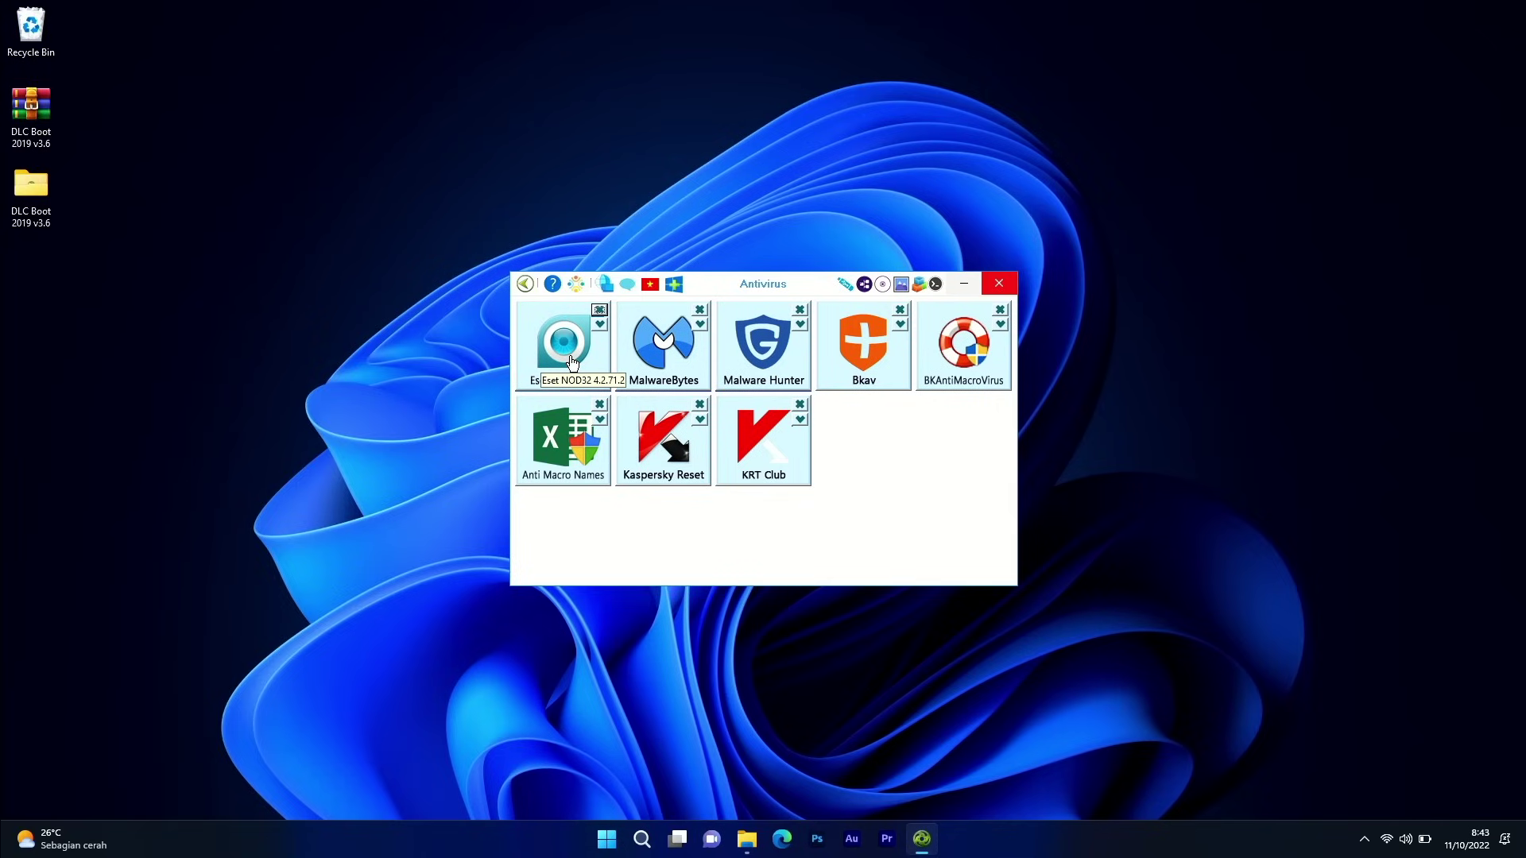
Look through the utilities in the Systems category and return to the main tool list.
click(525, 284)
click(942, 437)
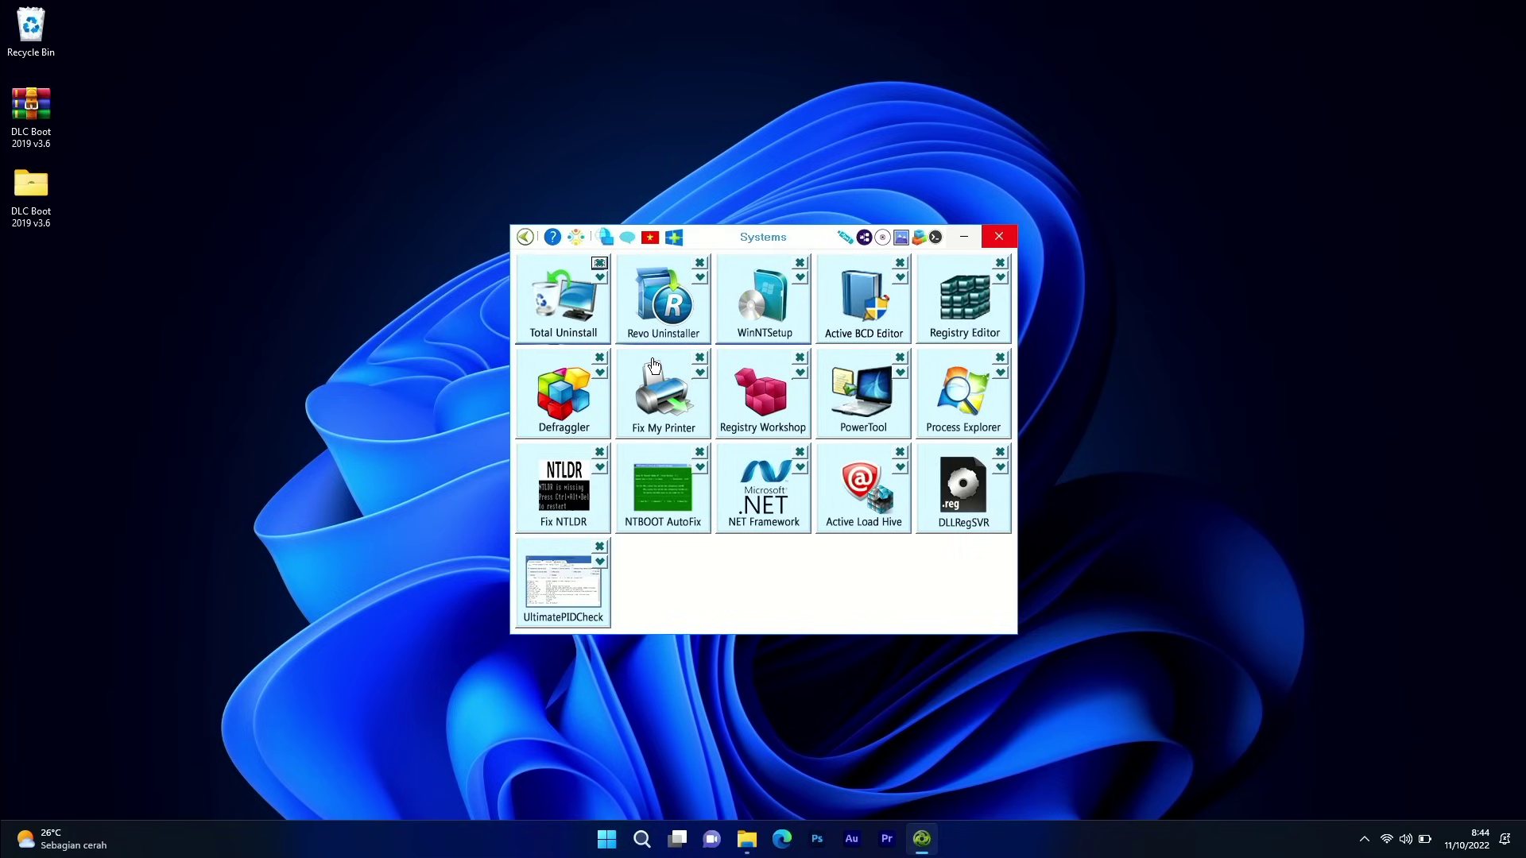
right_click(622, 355)
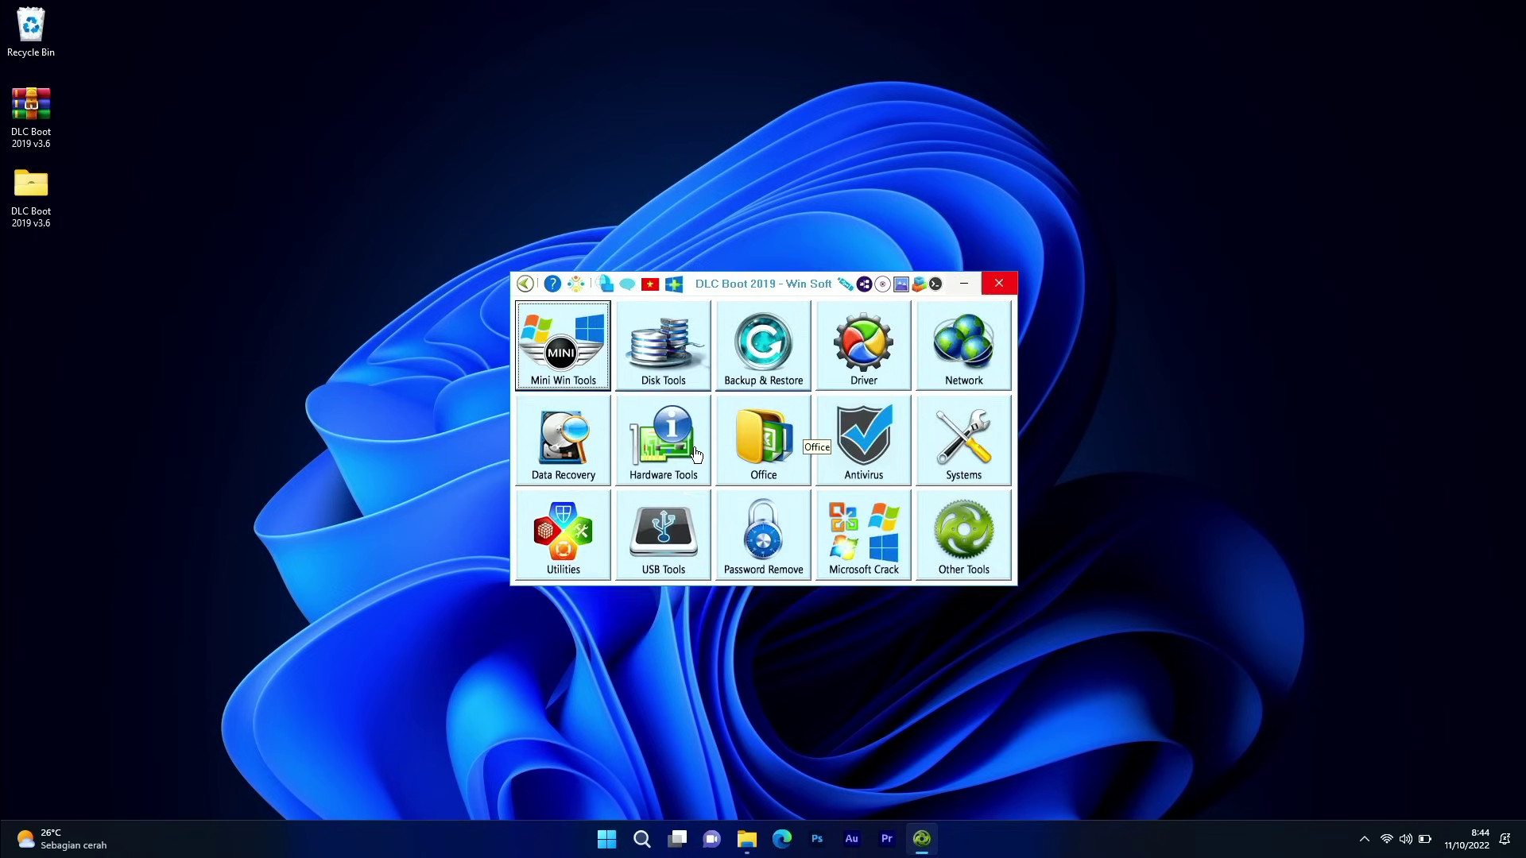
Look through the programs in the Utilities and USB Tools categories.
click(562, 533)
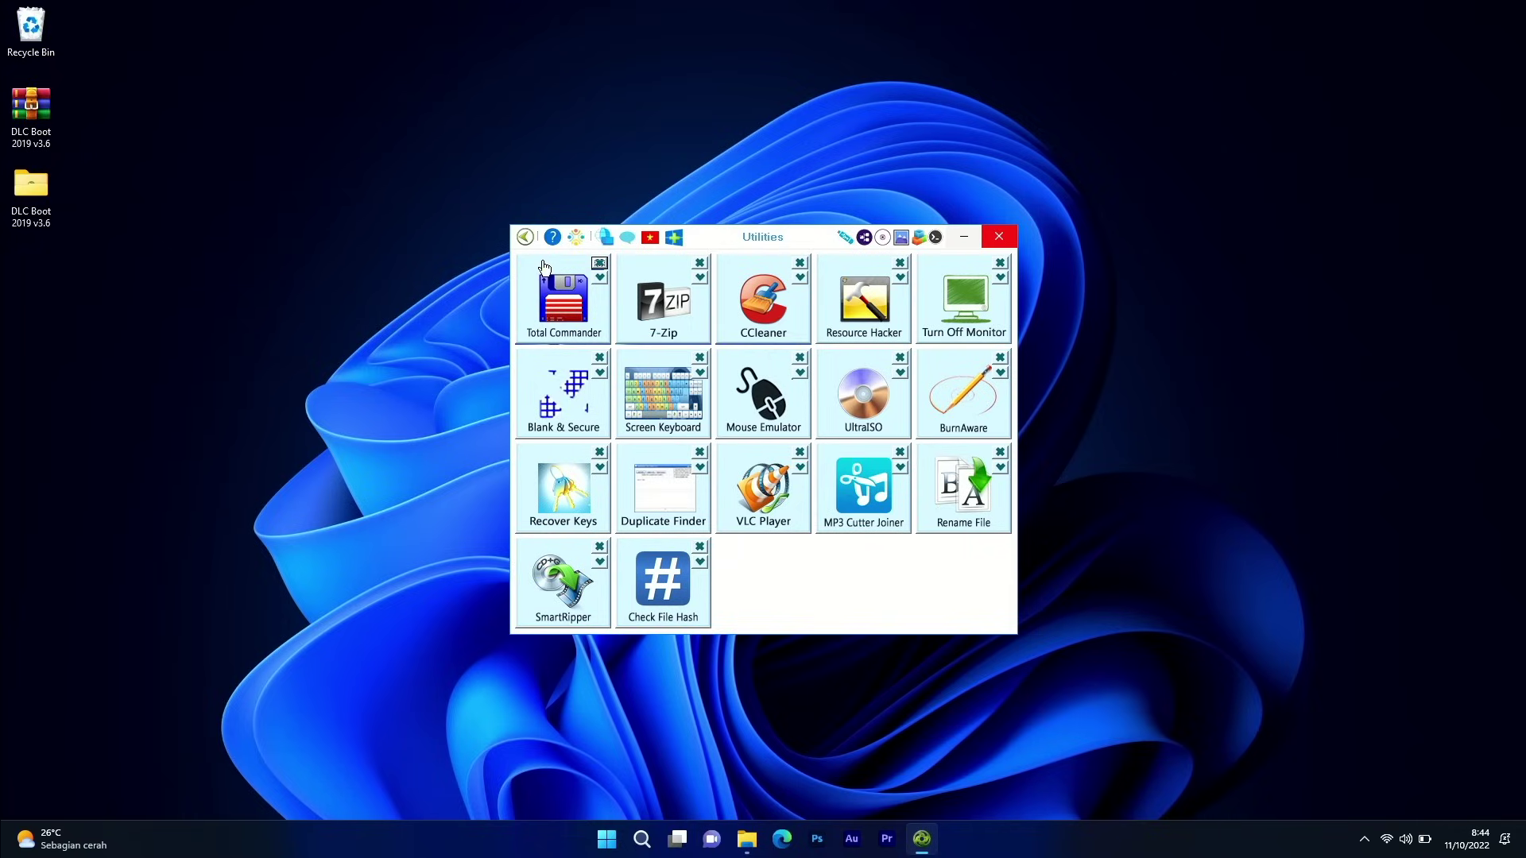
click(525, 237)
click(665, 540)
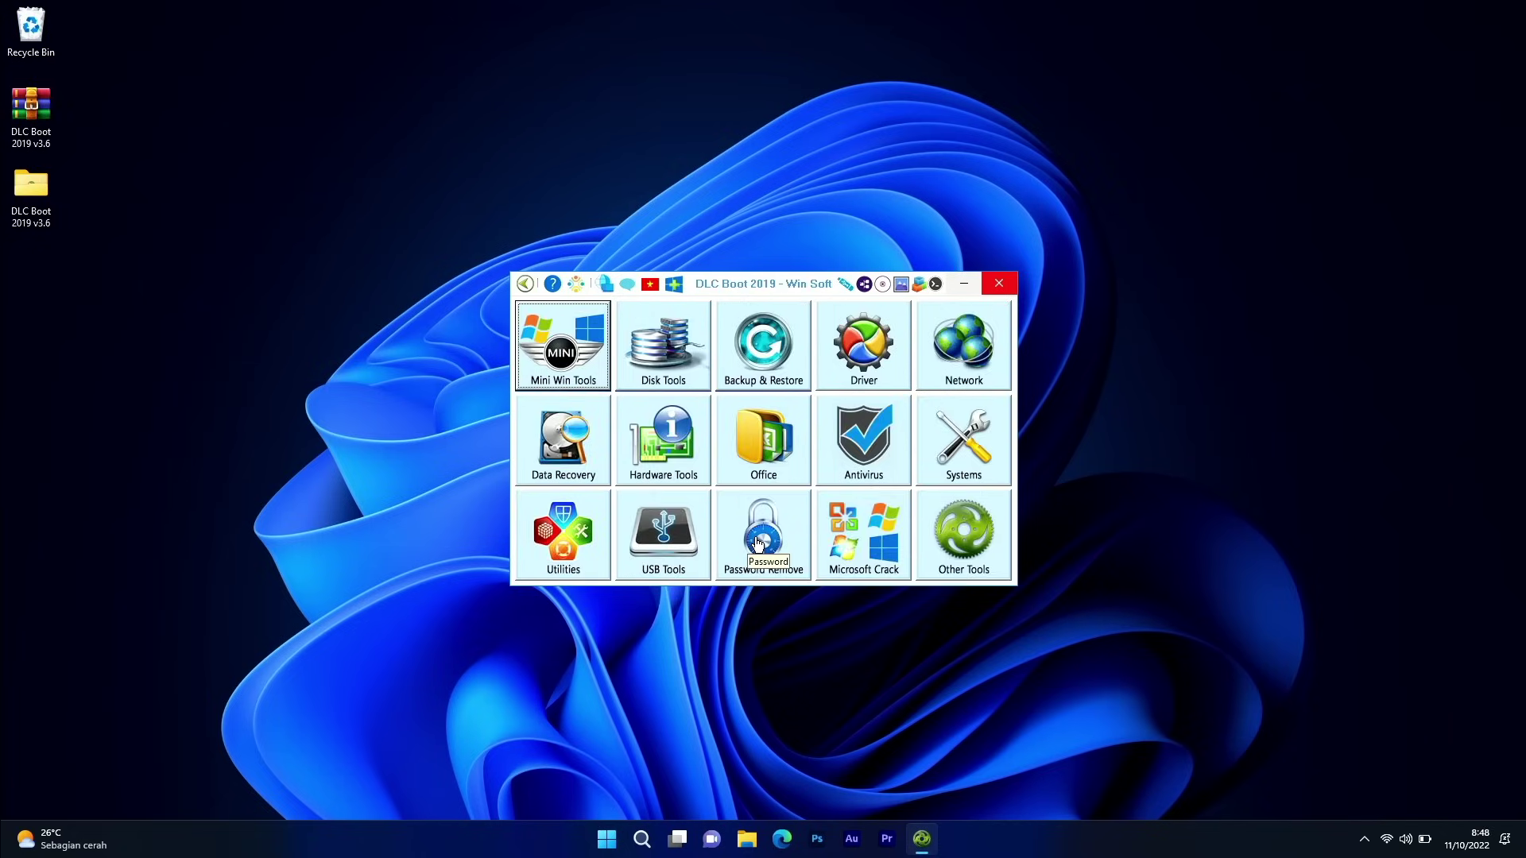
Look through the utilities in the Password Remove and Other Tools categories.
click(759, 548)
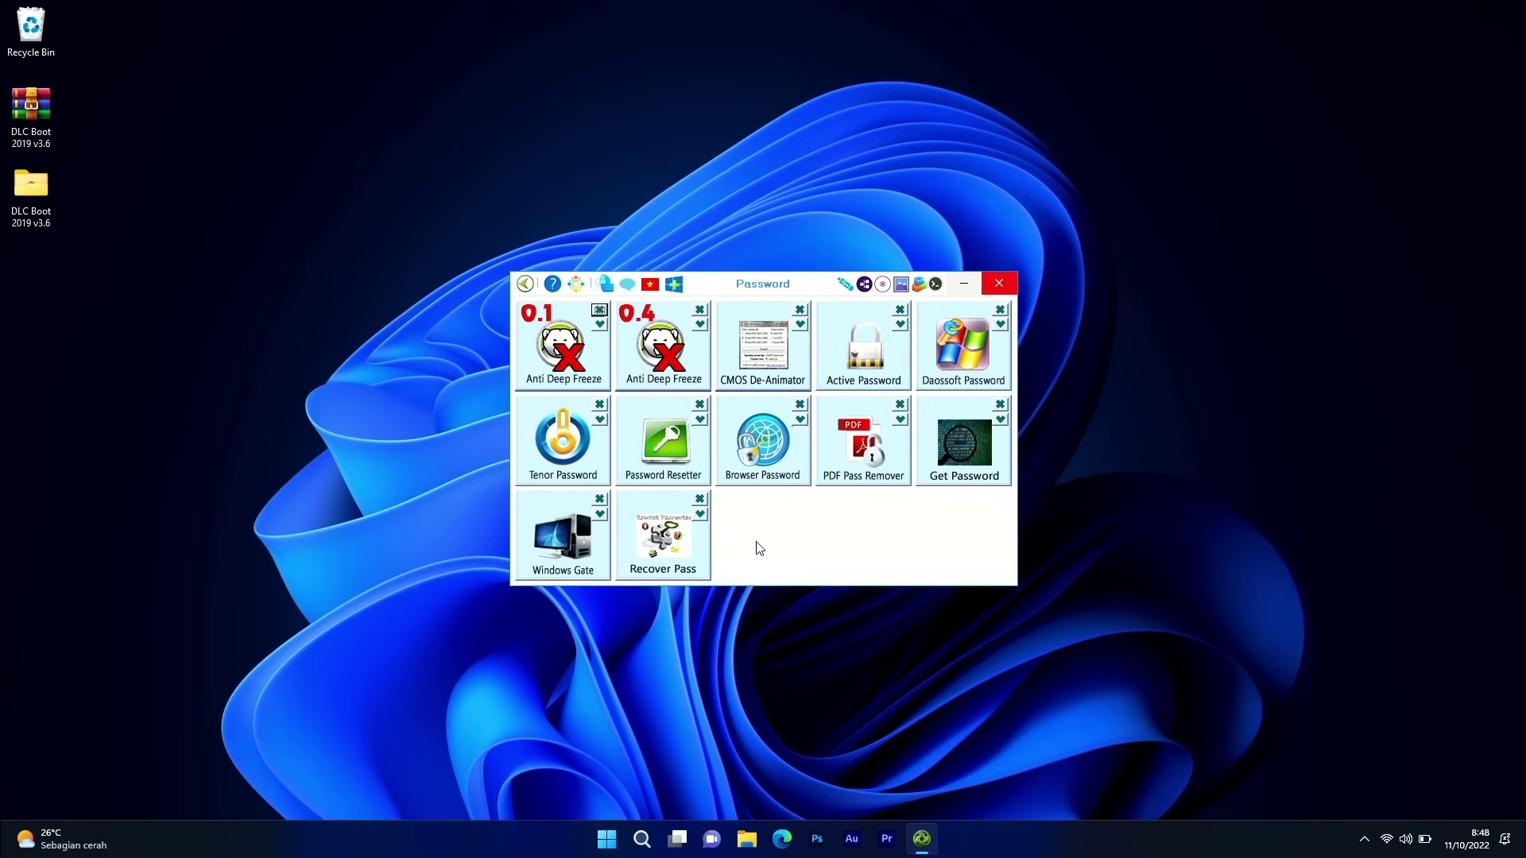
click(527, 285)
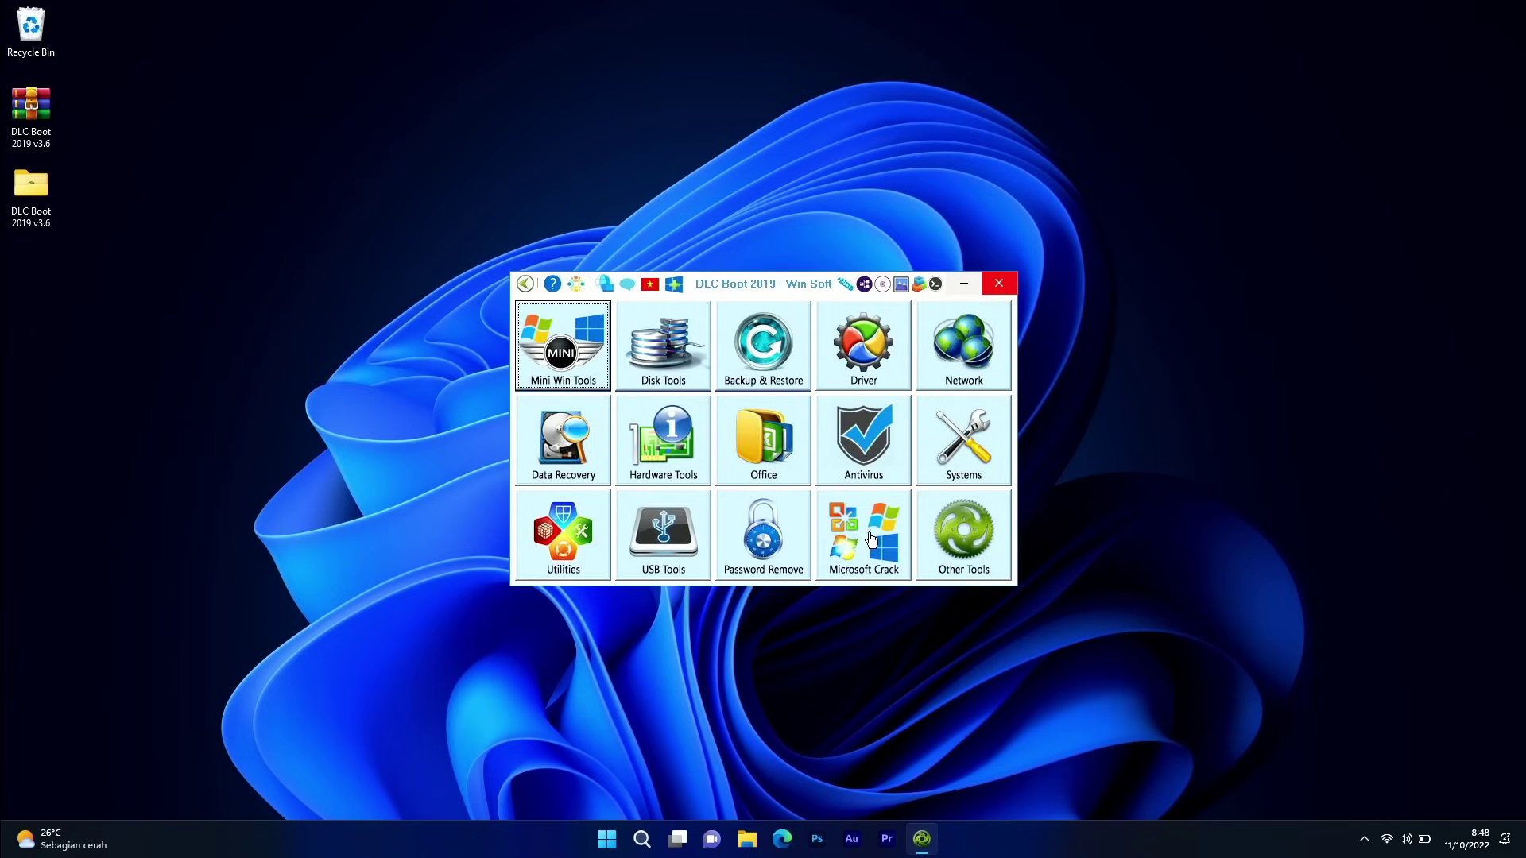
click(963, 541)
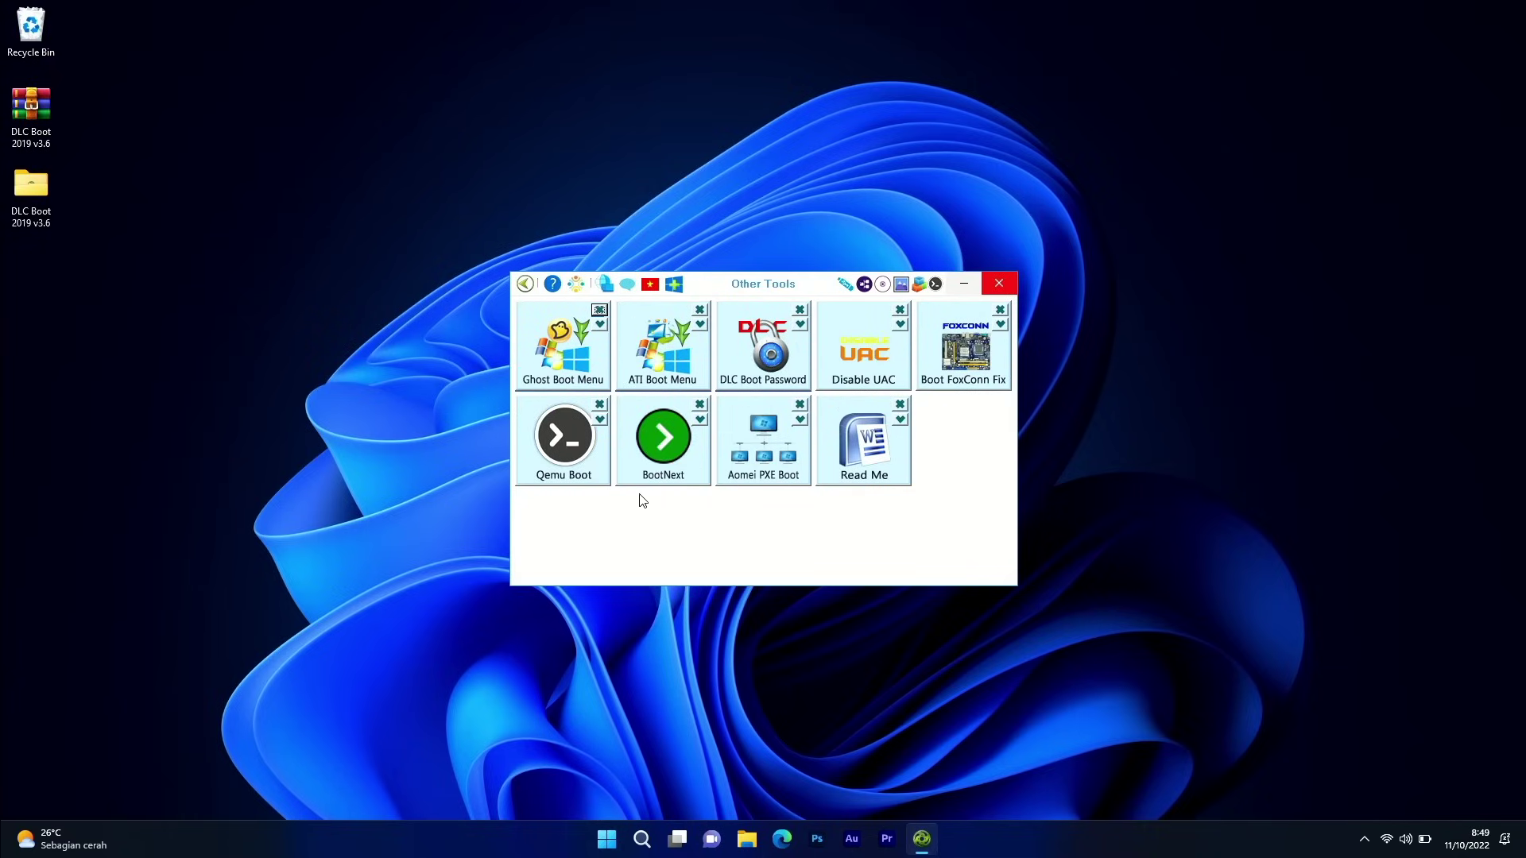
Return to the main tool list, open the DLC Boot USB creator and choose the SanDisk Cruzer Blade drive (E:).
click(524, 284)
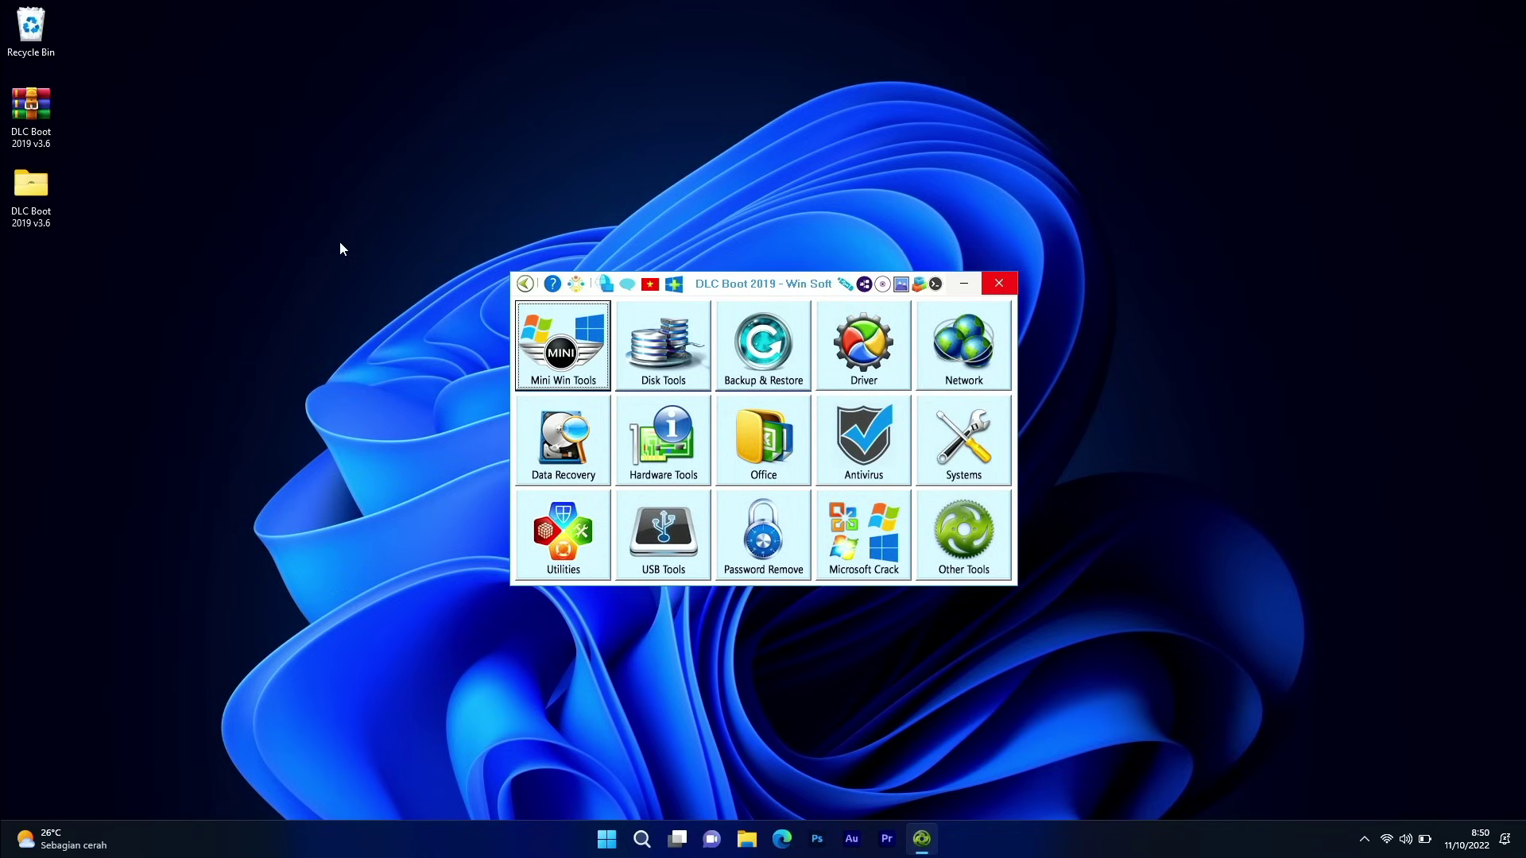
right_click(28, 185)
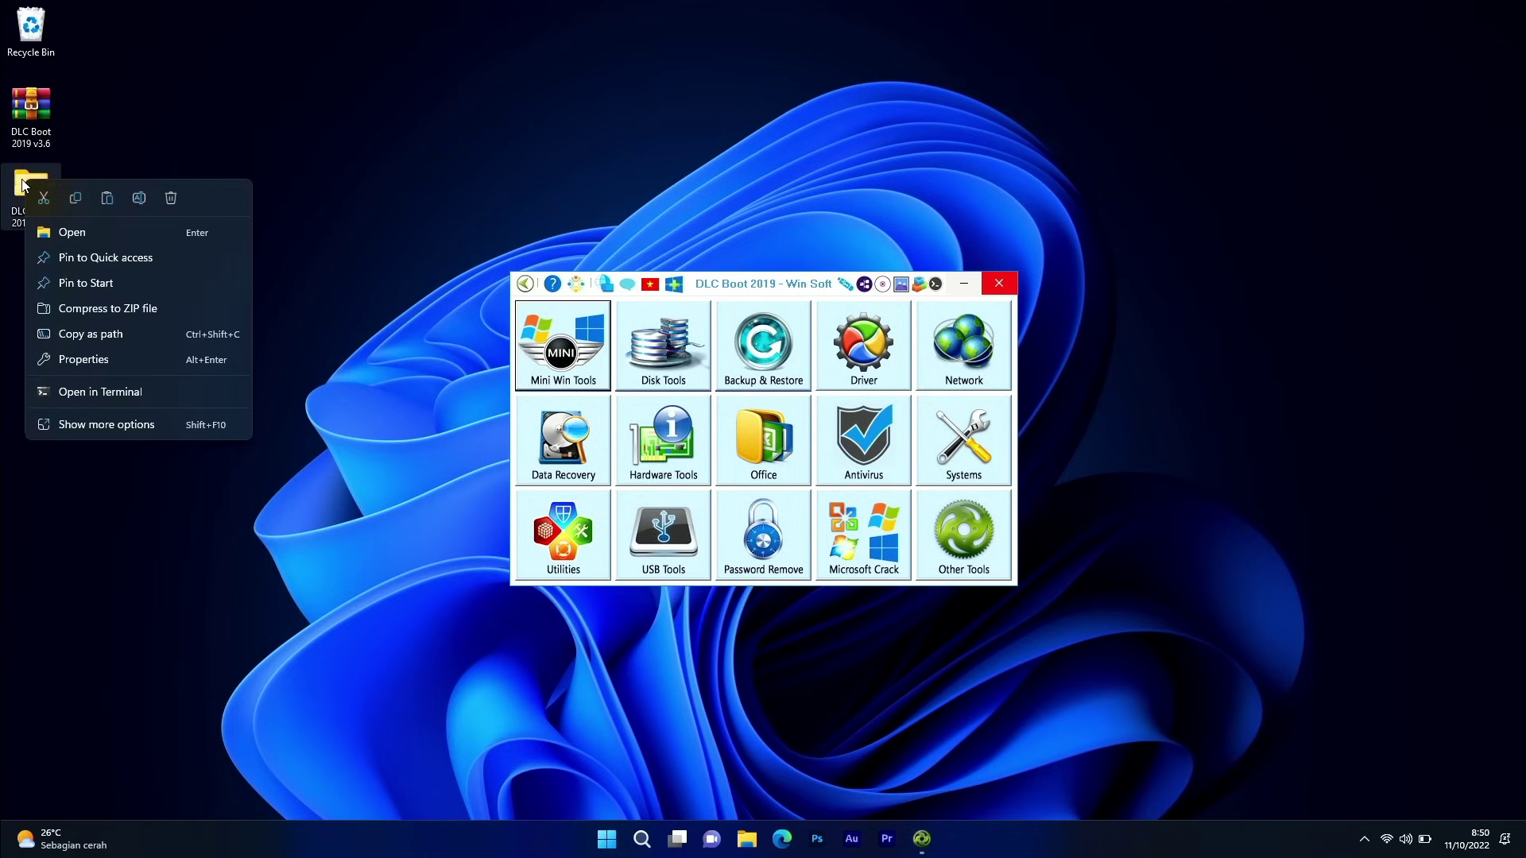
key(Escape)
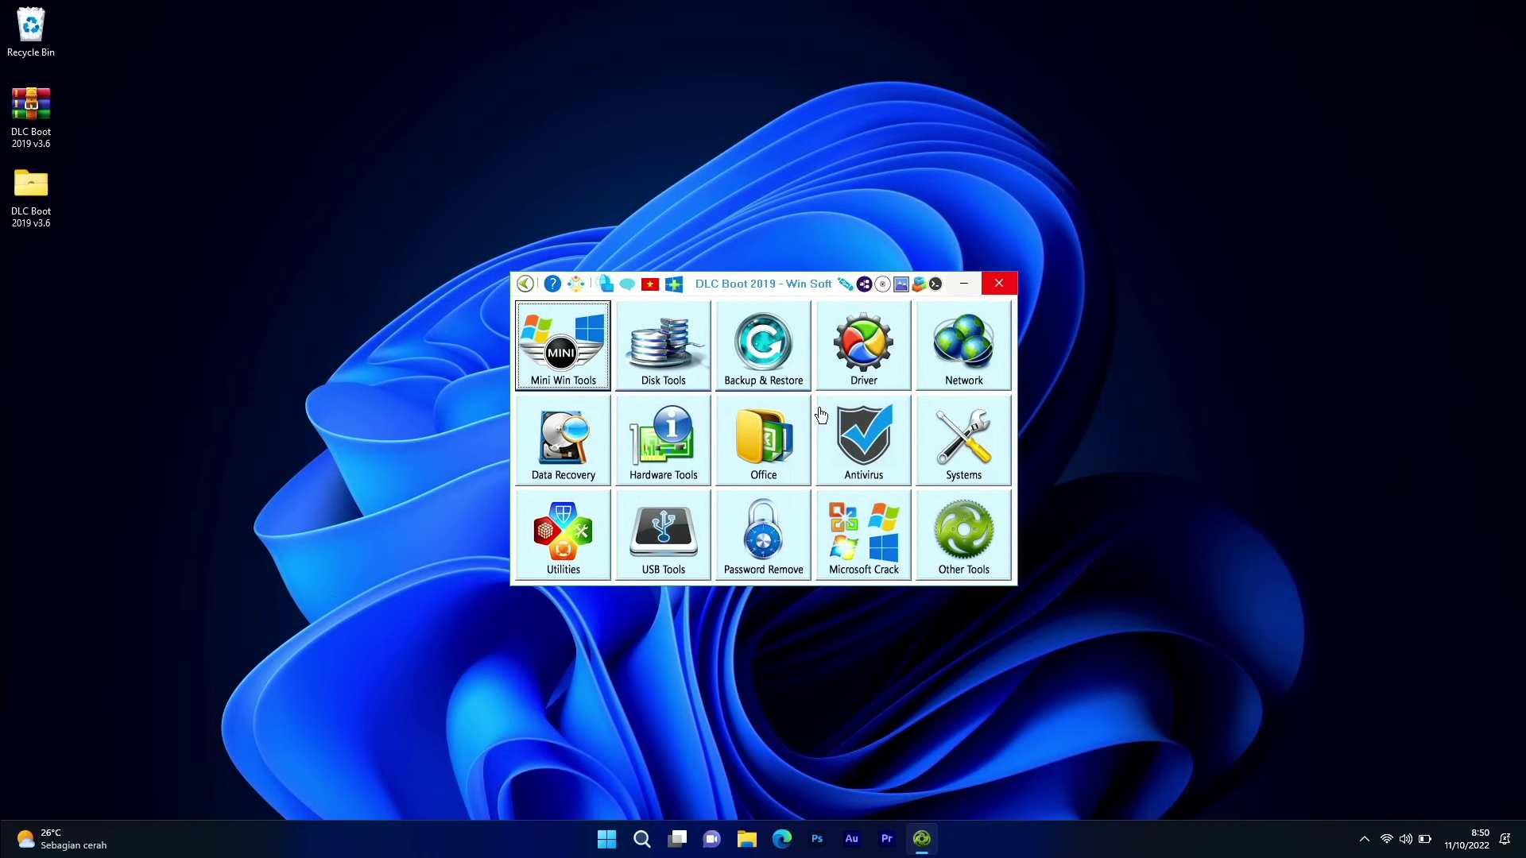
click(845, 284)
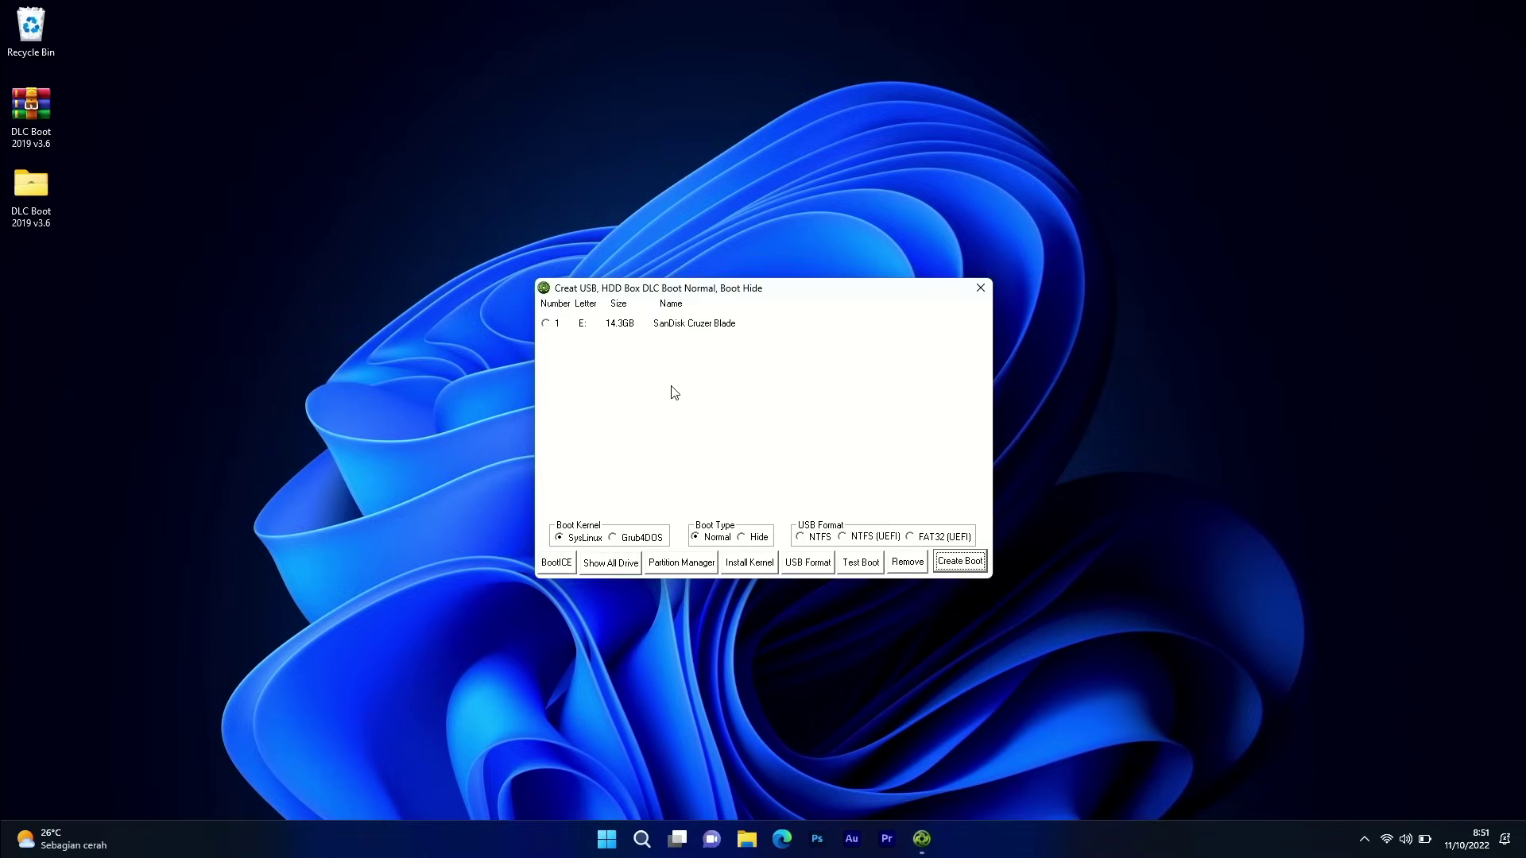
click(551, 325)
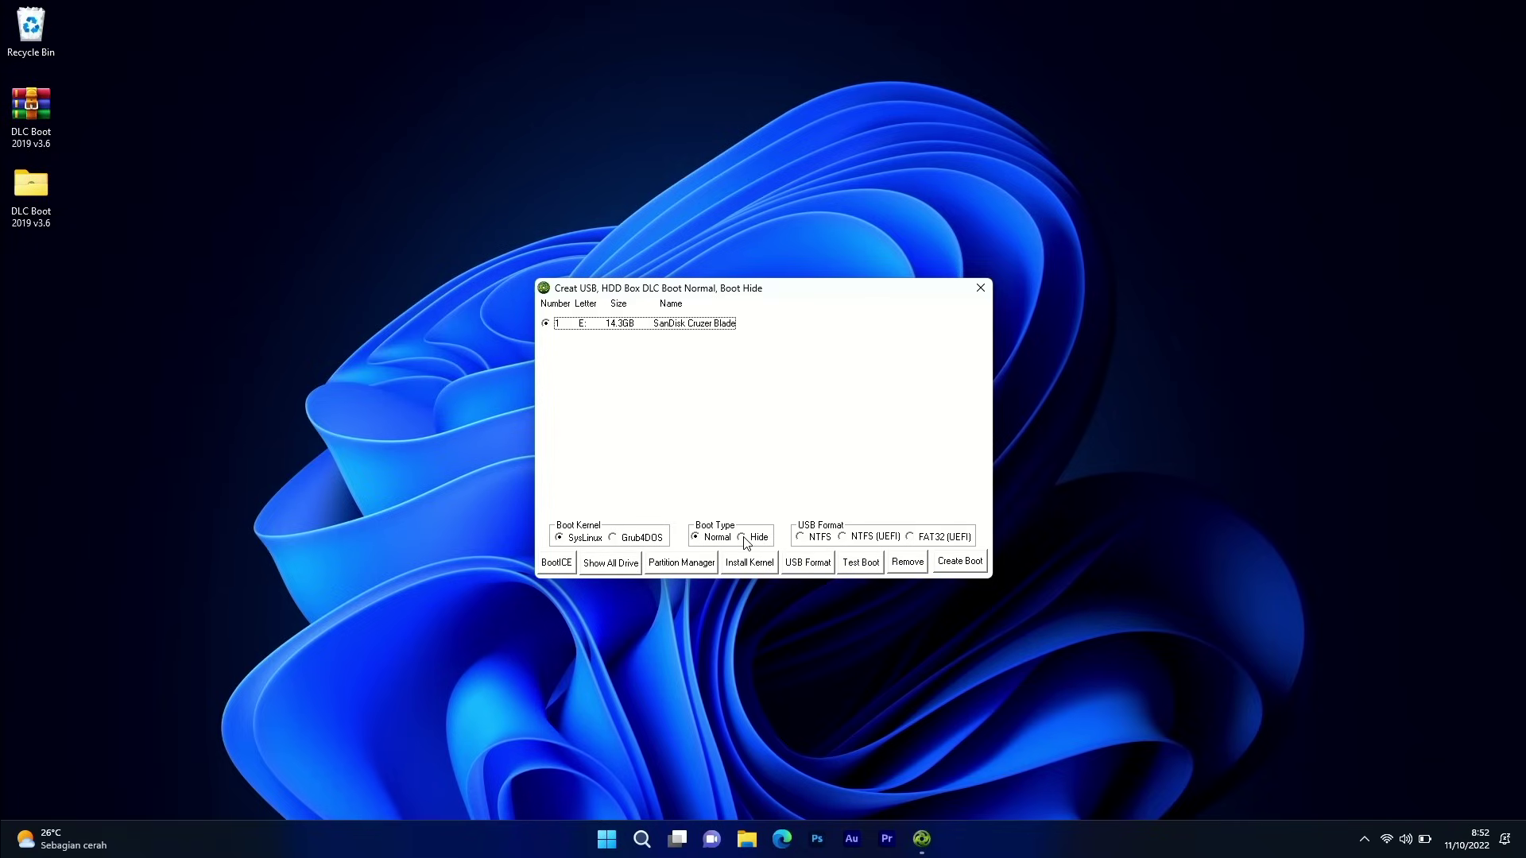
Set the boot type to Hide, the DLC Boot partition size to 3584 MB and its format to FAT32 (UEFI).
click(745, 539)
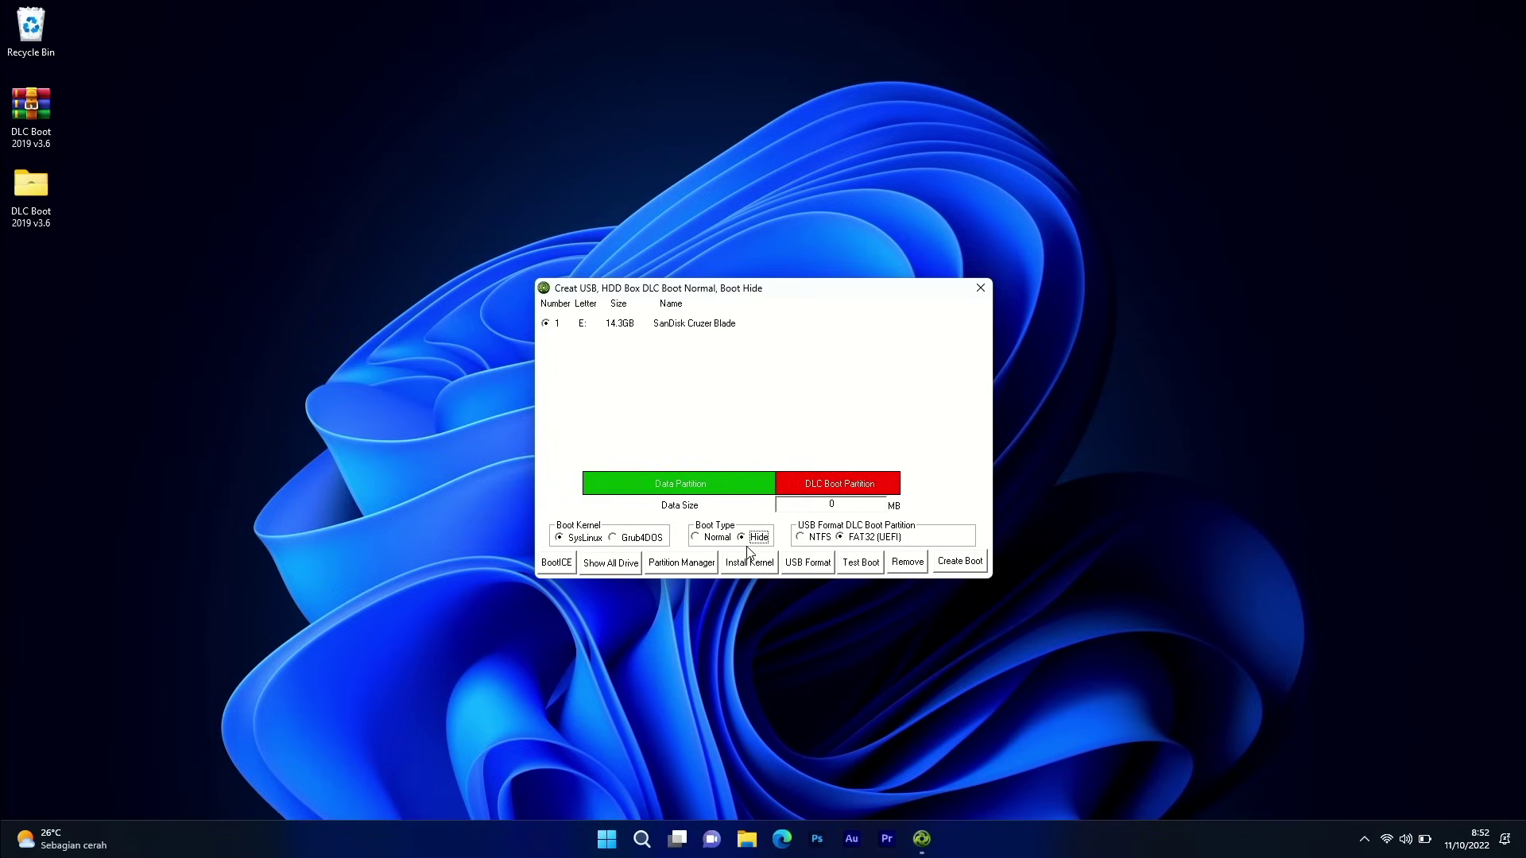
click(823, 509)
double_click(827, 503)
text(3584)
click(877, 544)
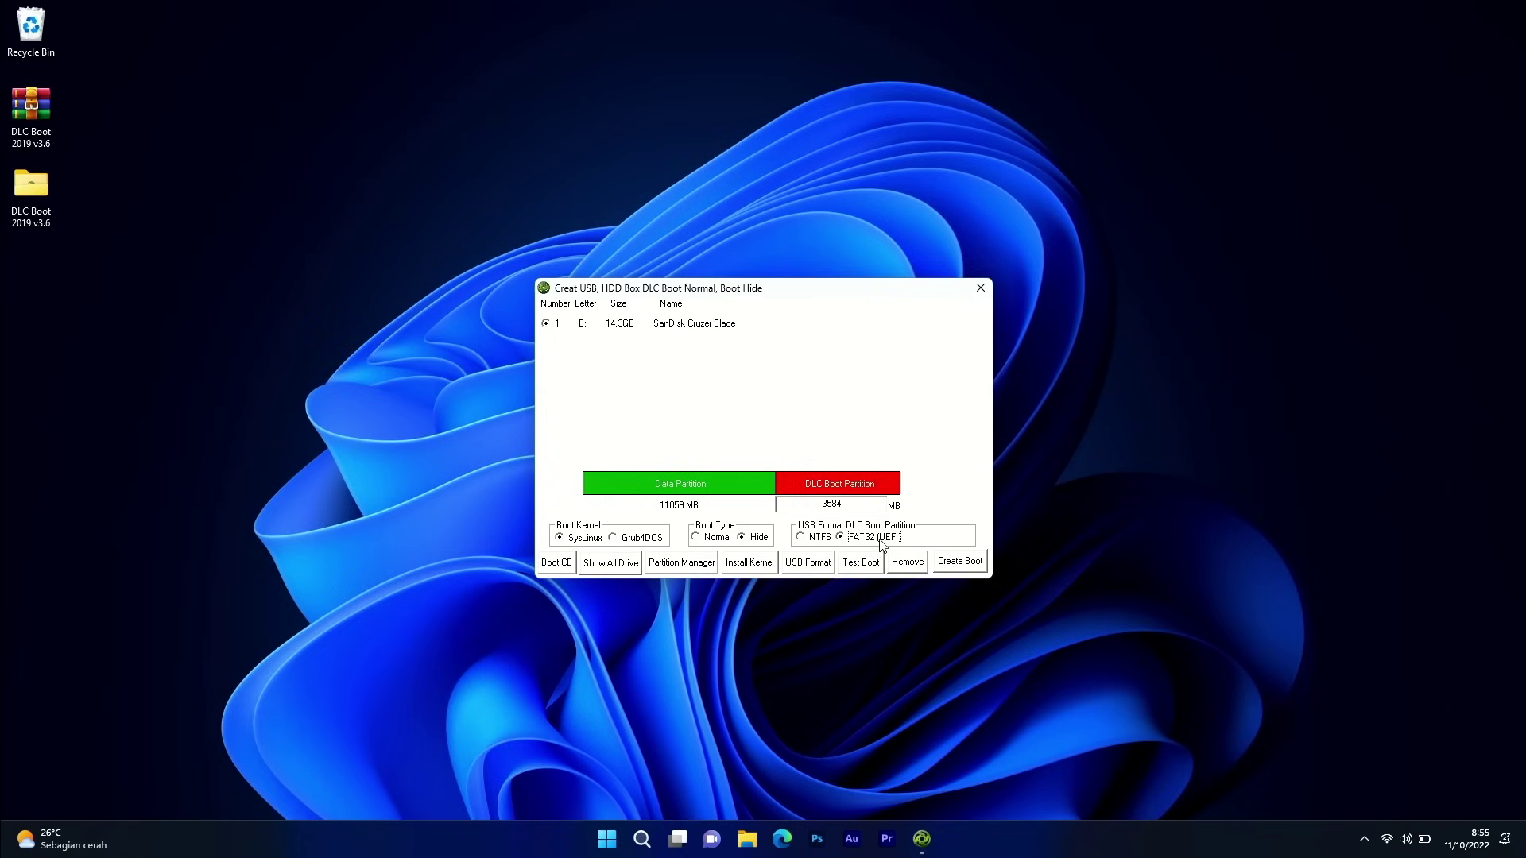
Create the DLC Boot USB on the chosen drive, accepting the FAT32 format, and dismiss the completion message.
click(949, 563)
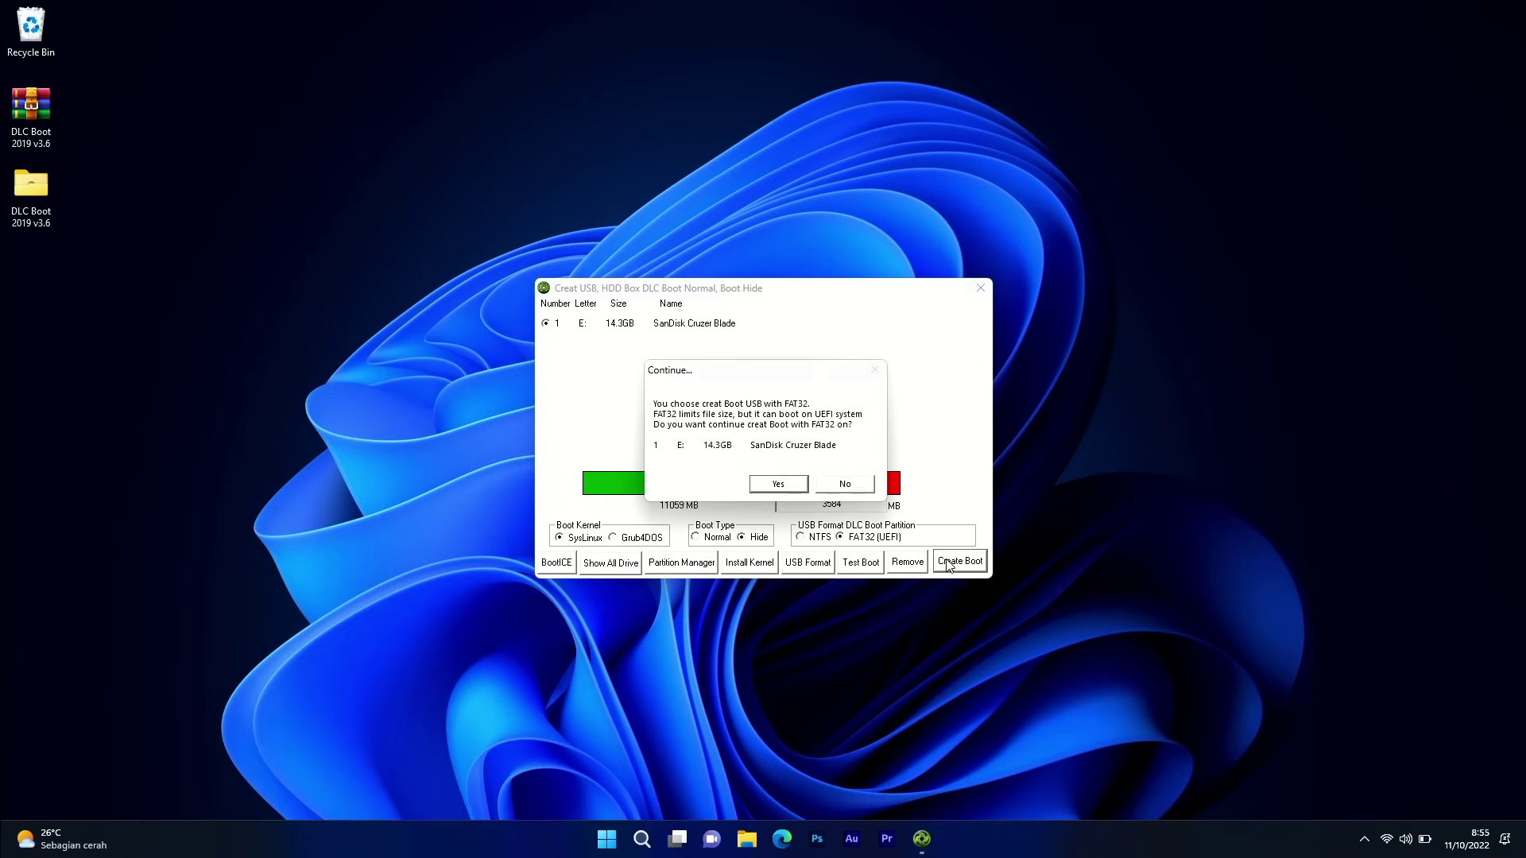
click(779, 485)
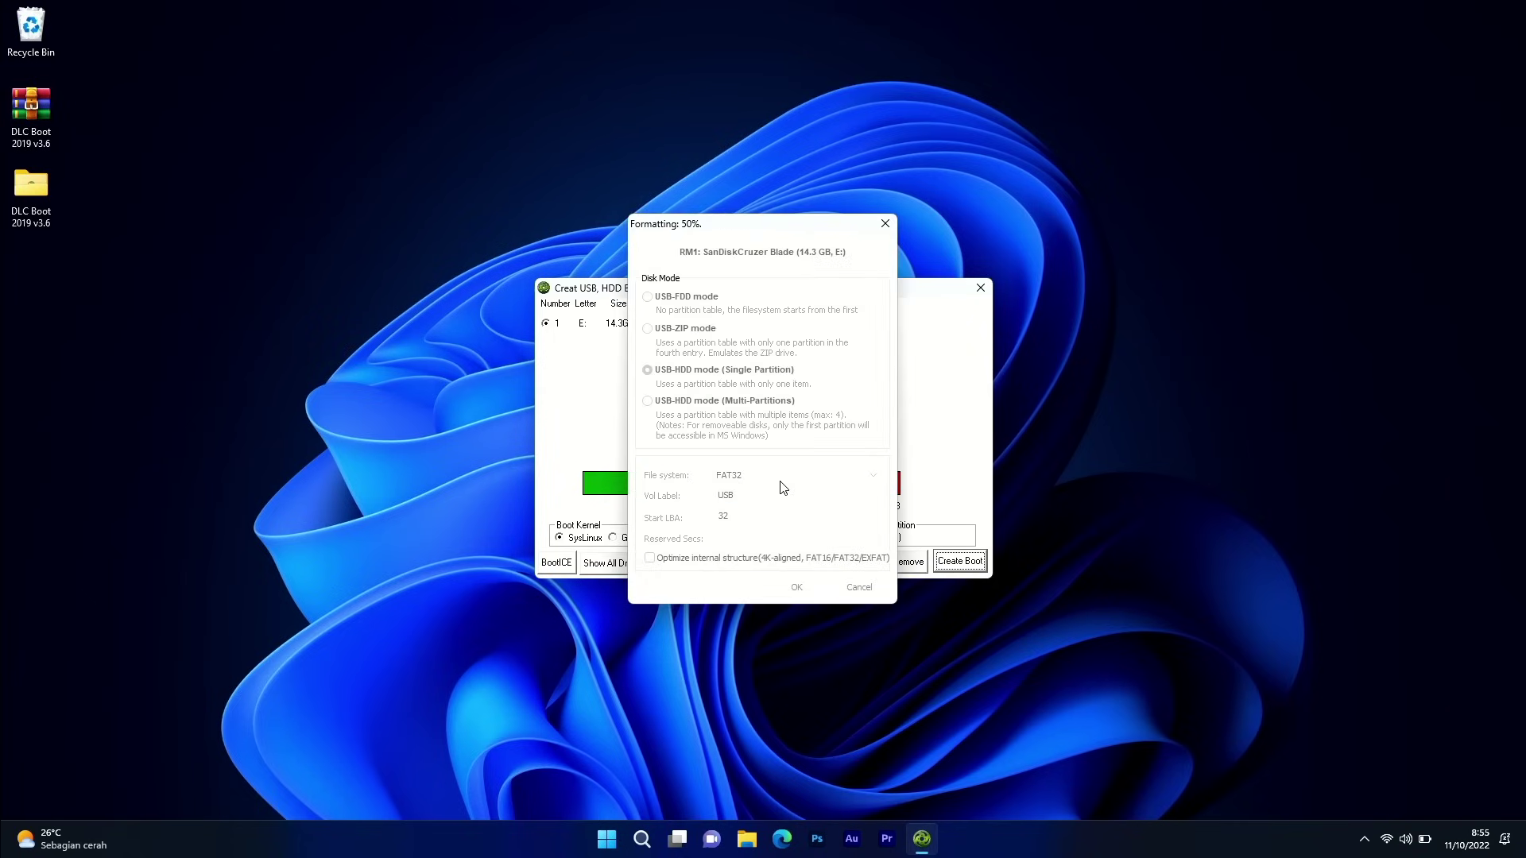
click(962, 541)
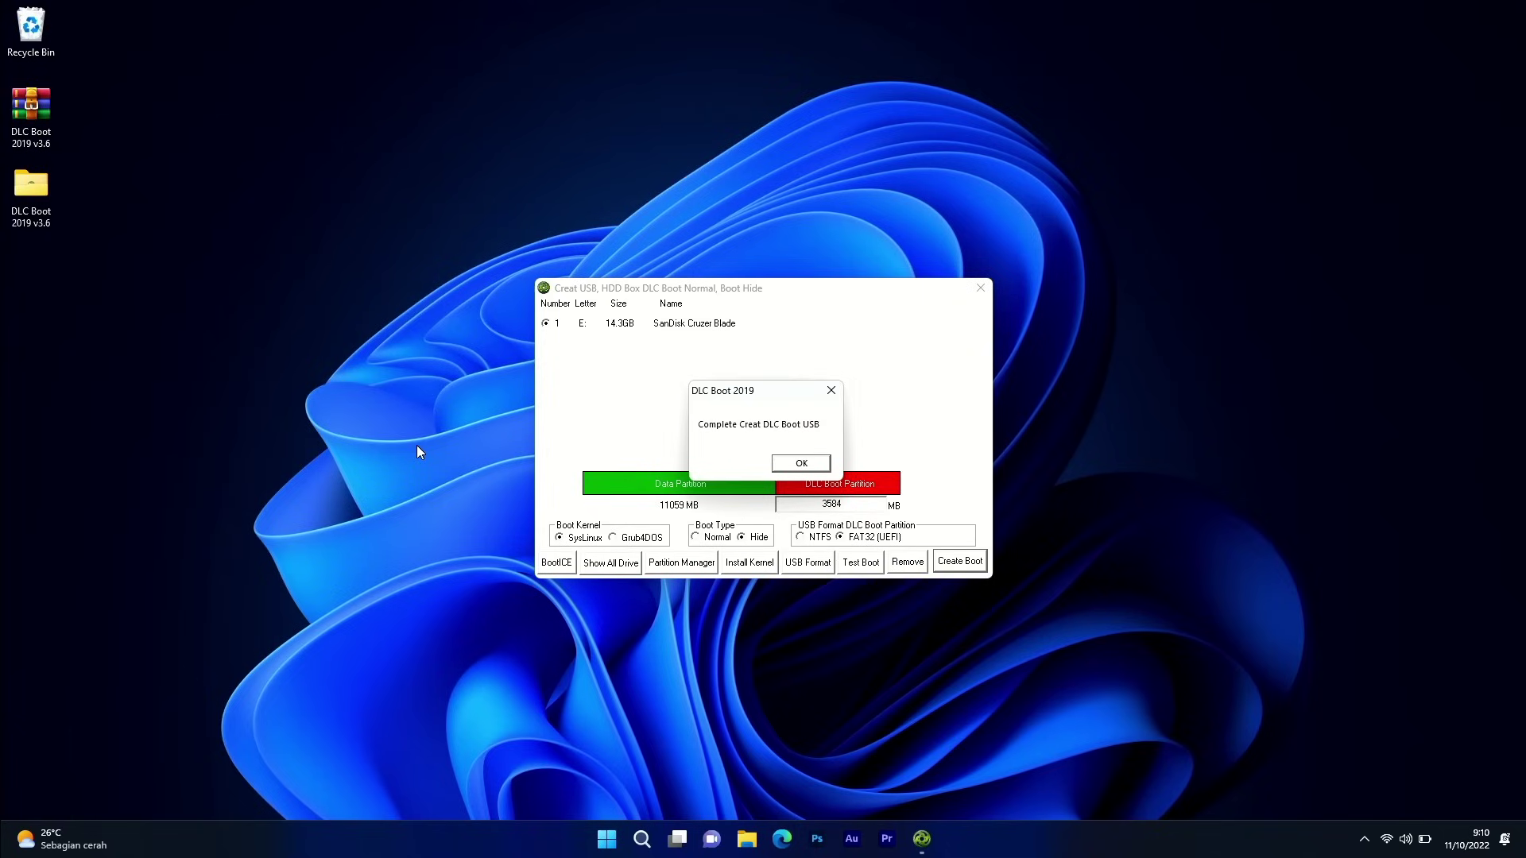
click(790, 463)
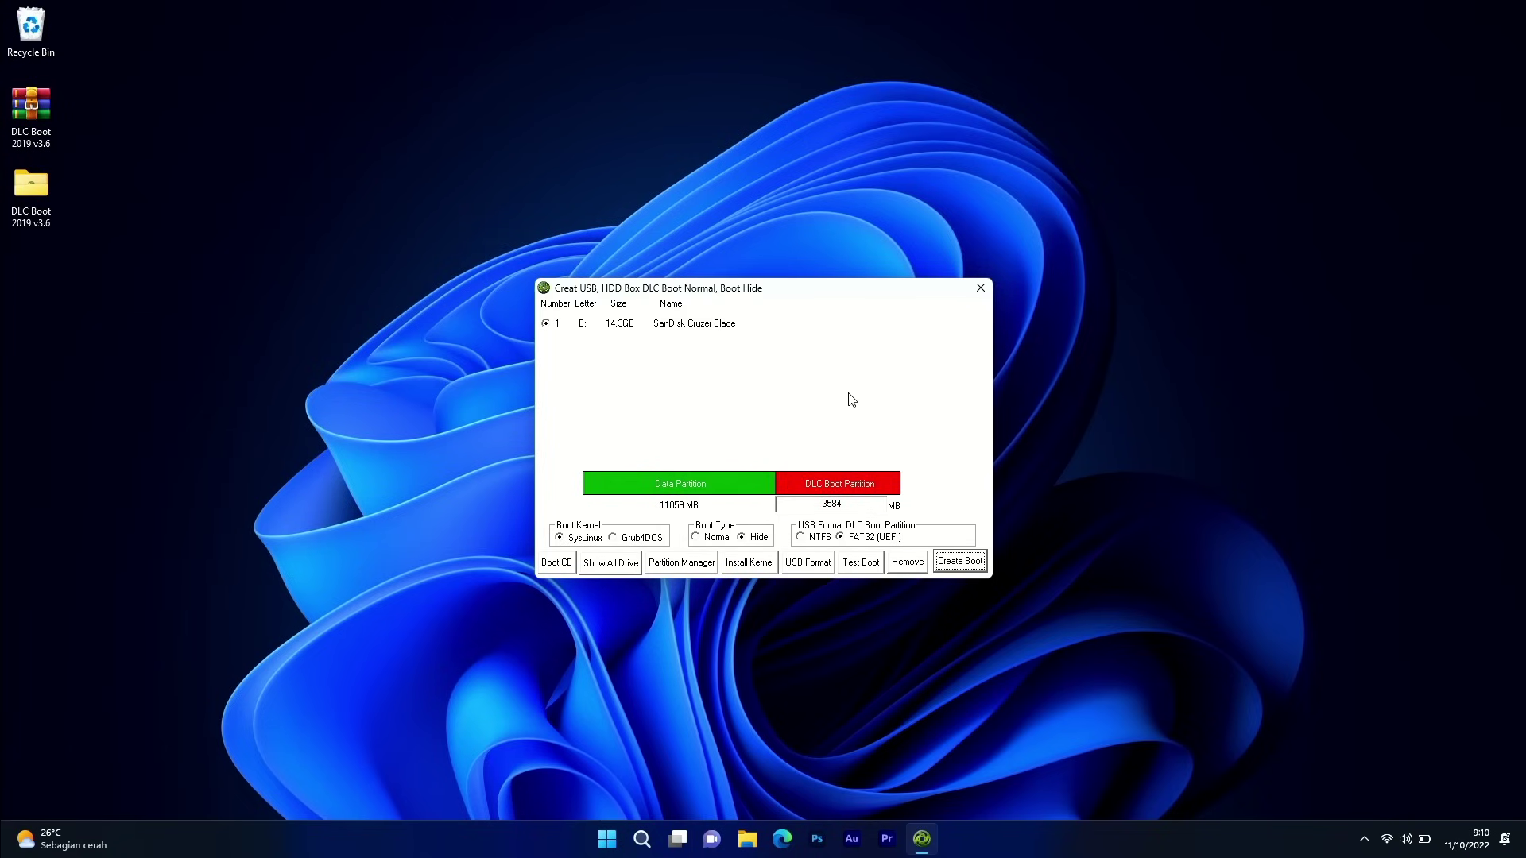
Close the USB creator and DLC Boot, and open File Explorer.
click(983, 289)
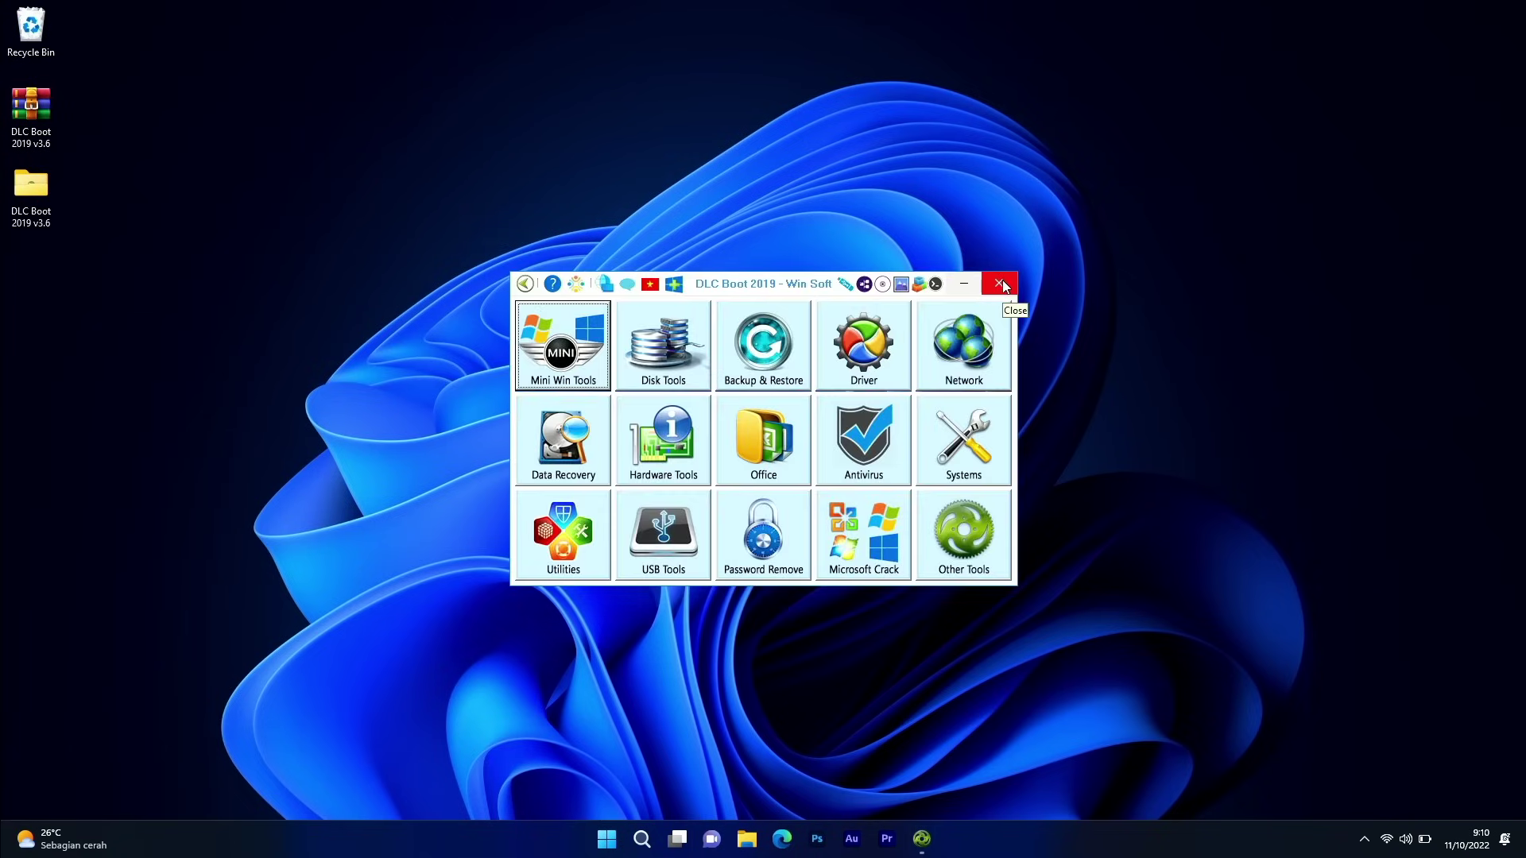
click(998, 286)
key(super+e)
click(627, 217)
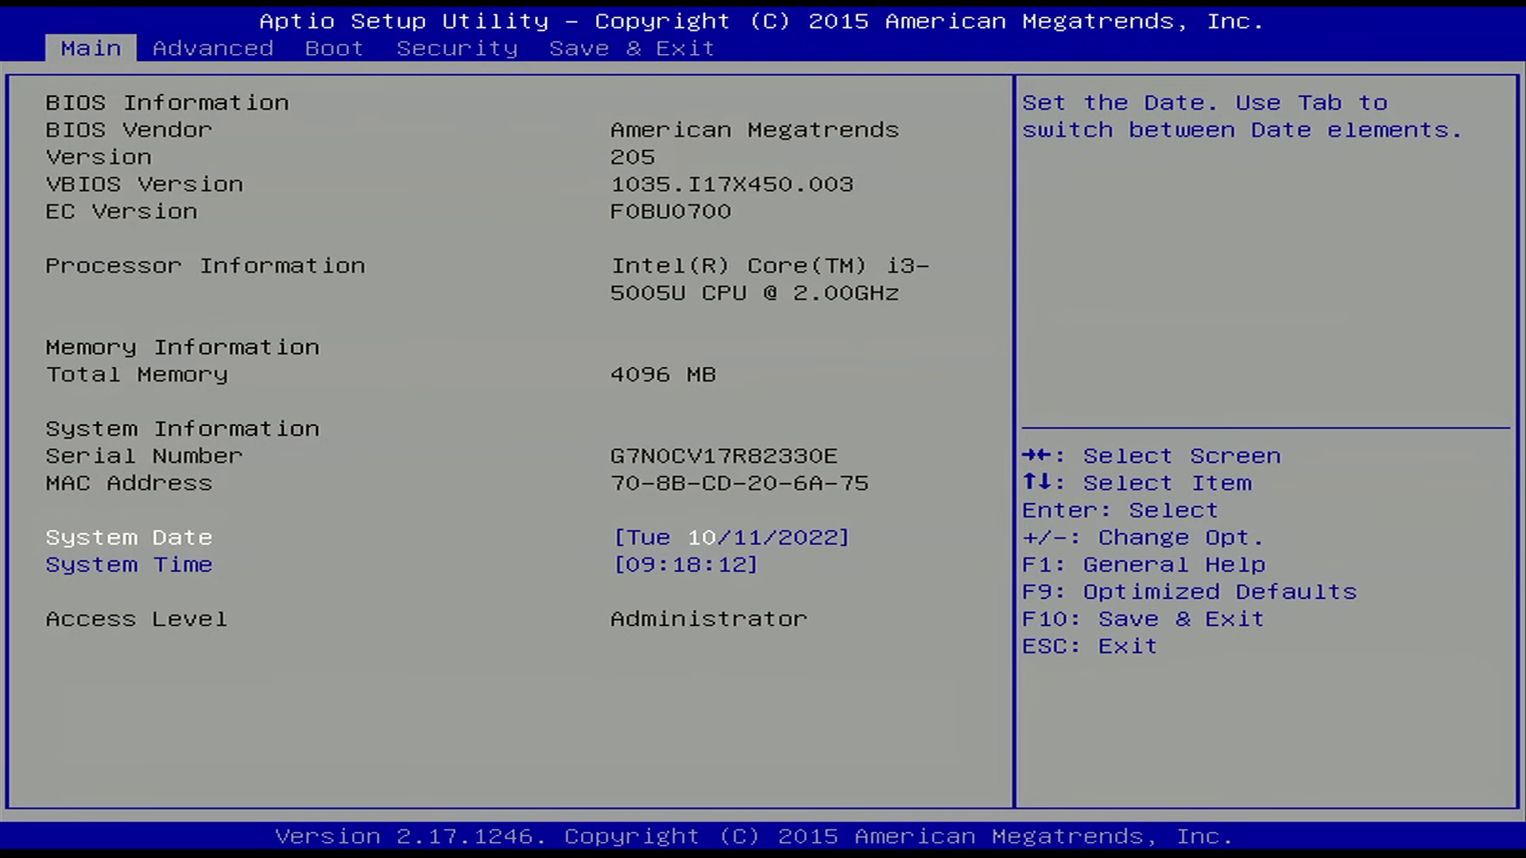
In the BIOS setup, set Boot Option #1 to the first UEFI: SanDisk entry, then save the configuration and exit.
key(Right)
key(Right)
key(Down)
key(Down)
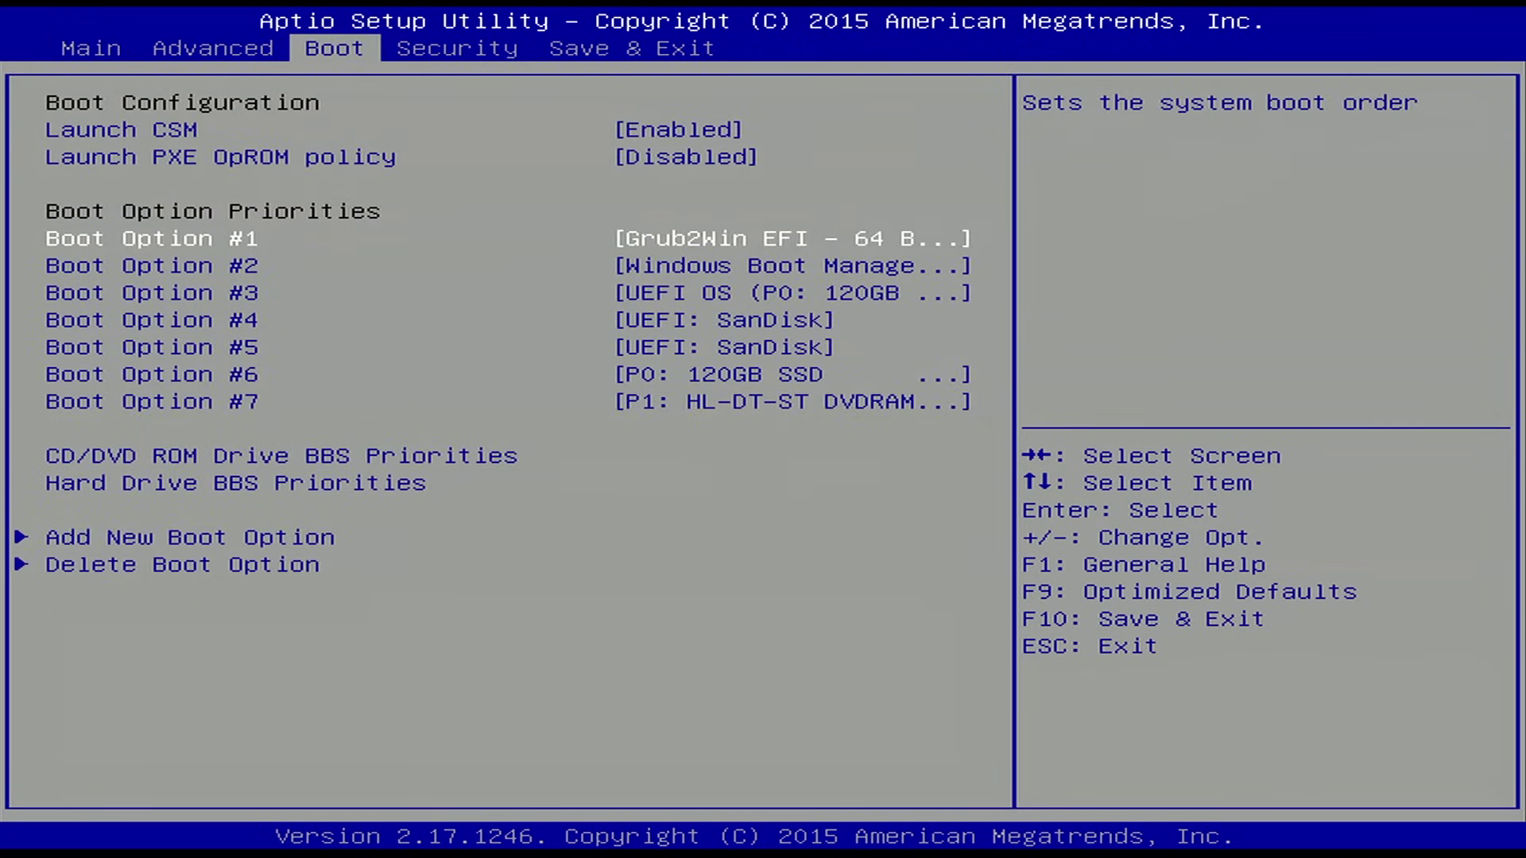
key(Return)
key(Home)
key(Down)
key(Down)
key(Down)
key(Down)
key(Down)
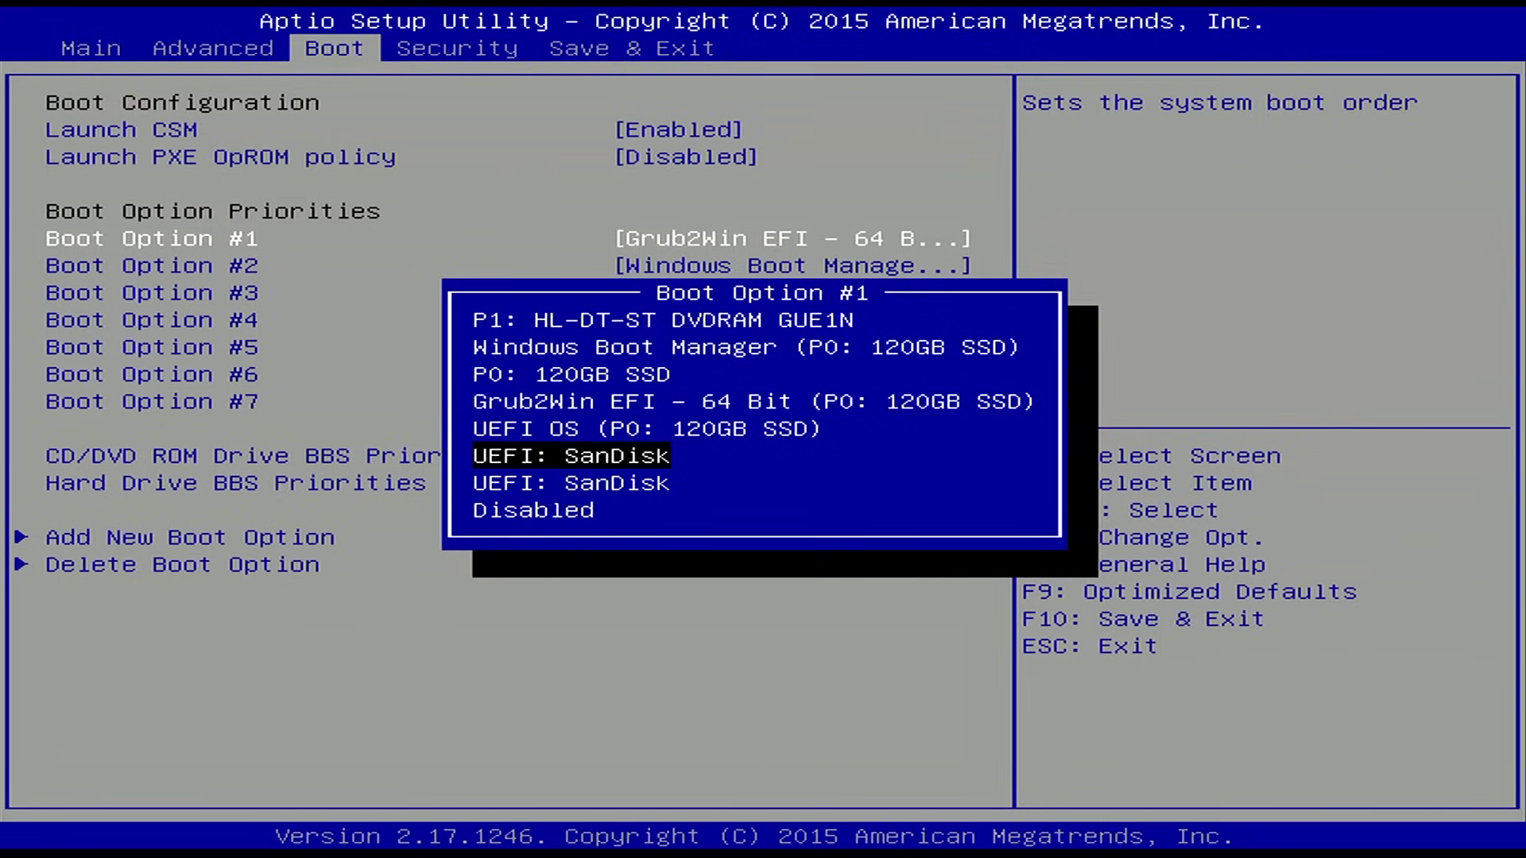
key(Down)
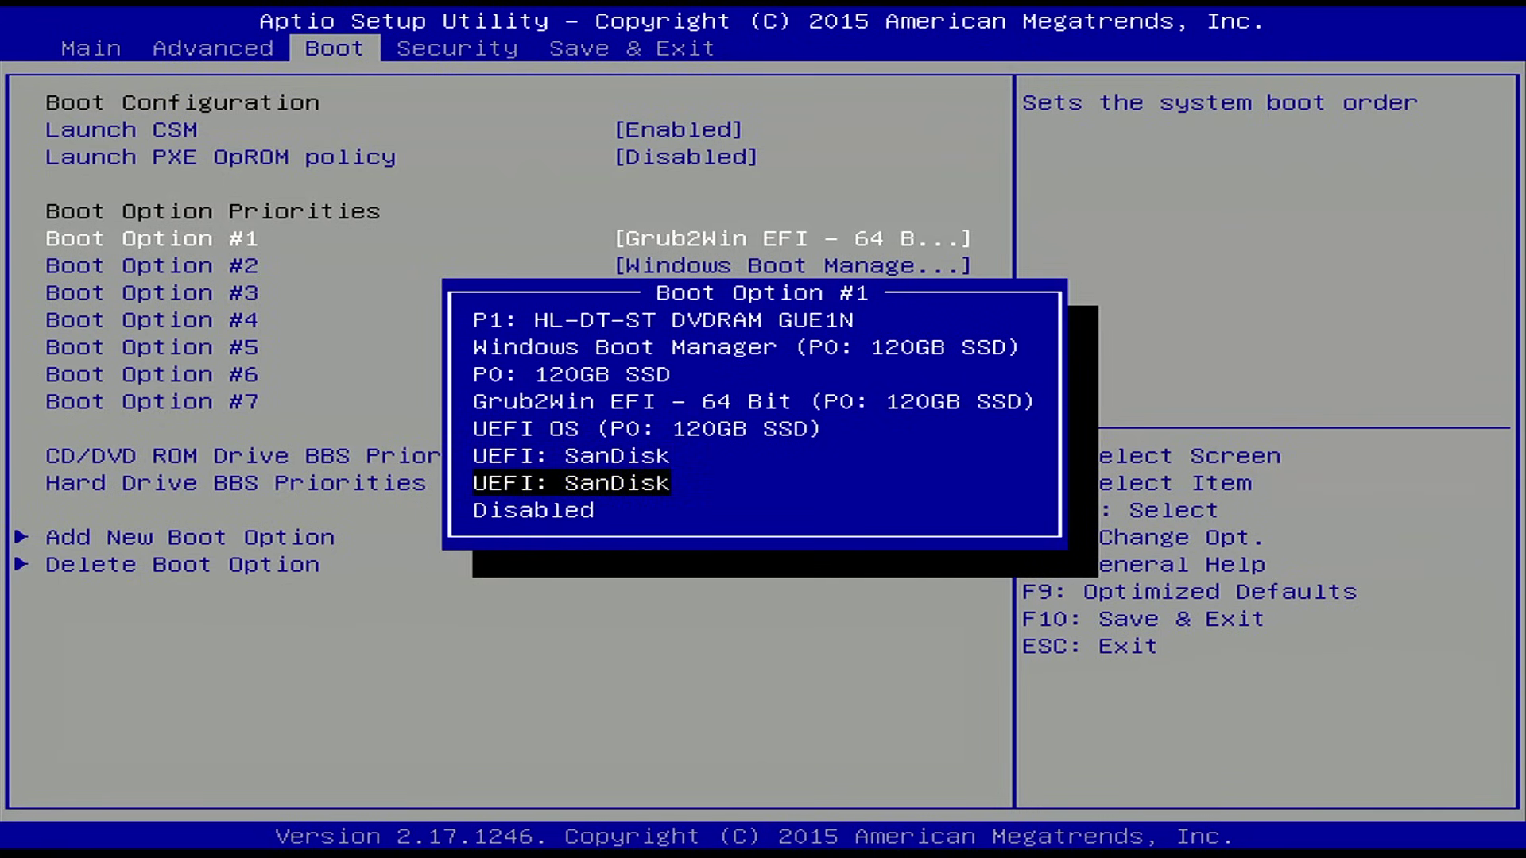
key(Up)
key(Down)
key(Up)
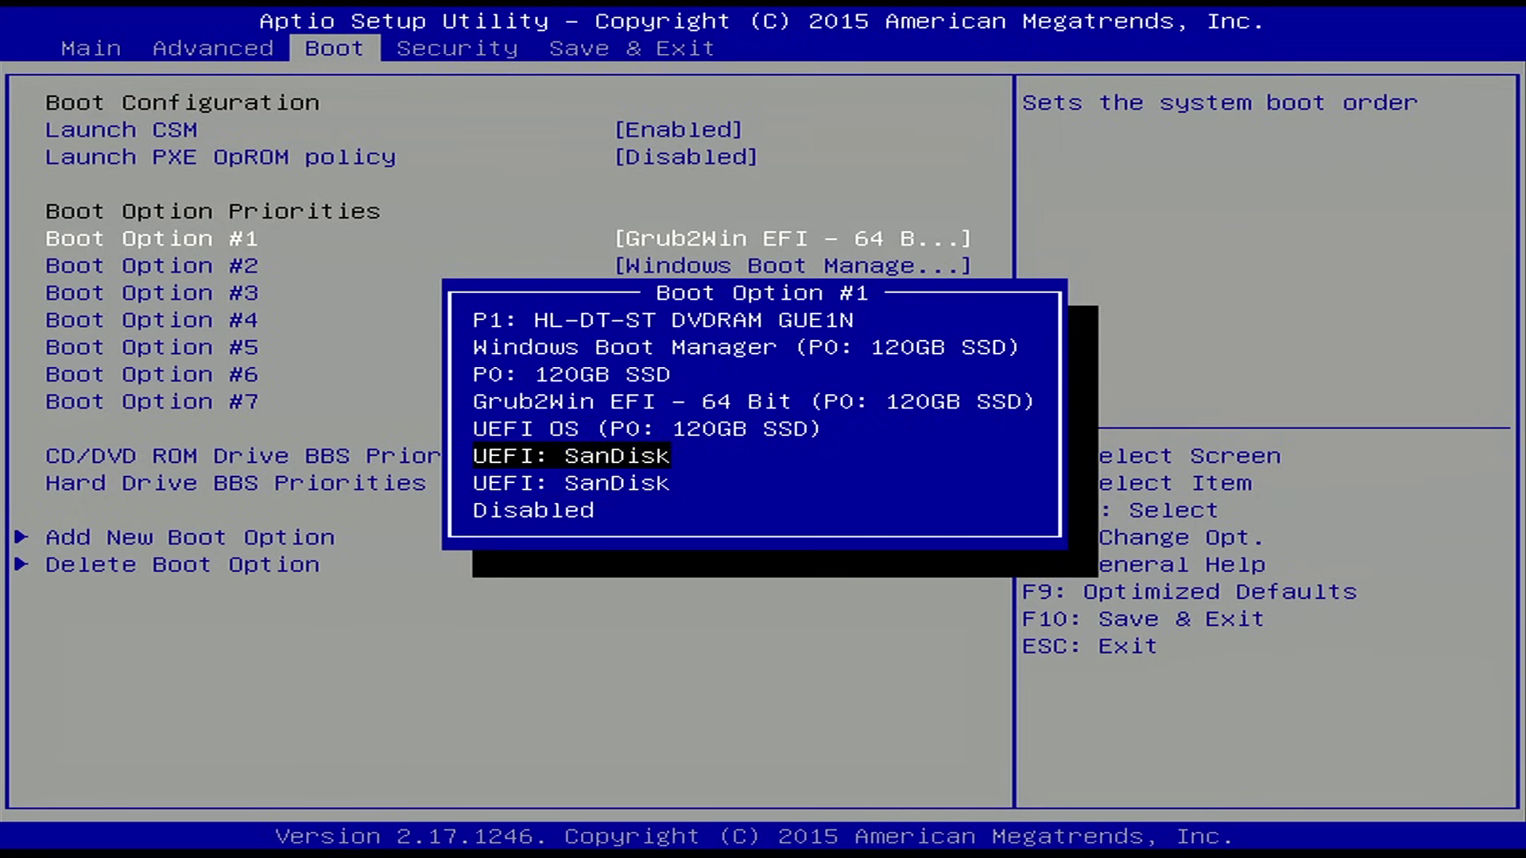
key(Return)
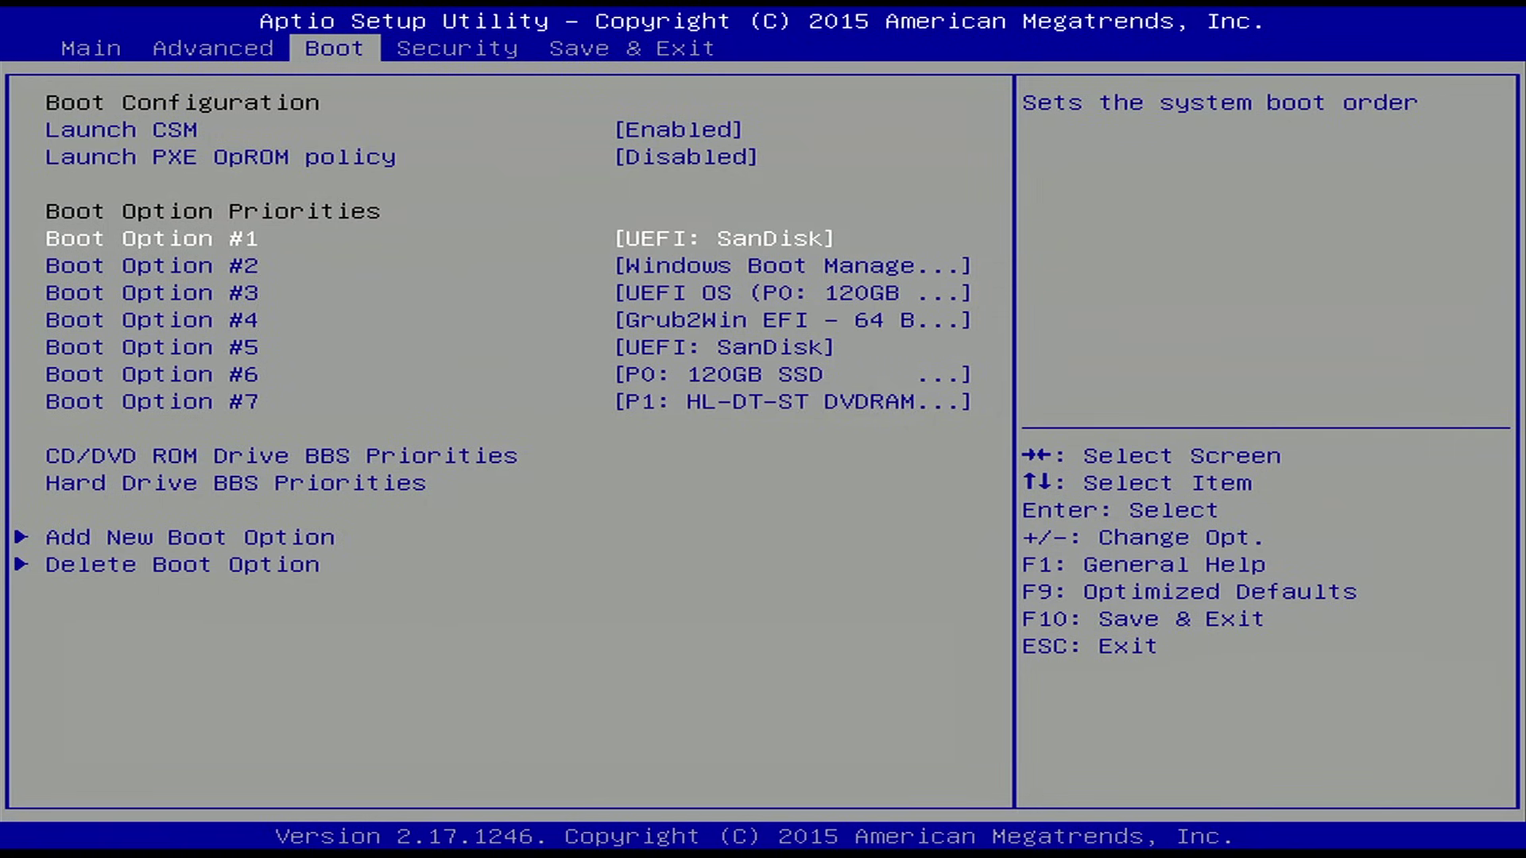
key(F10)
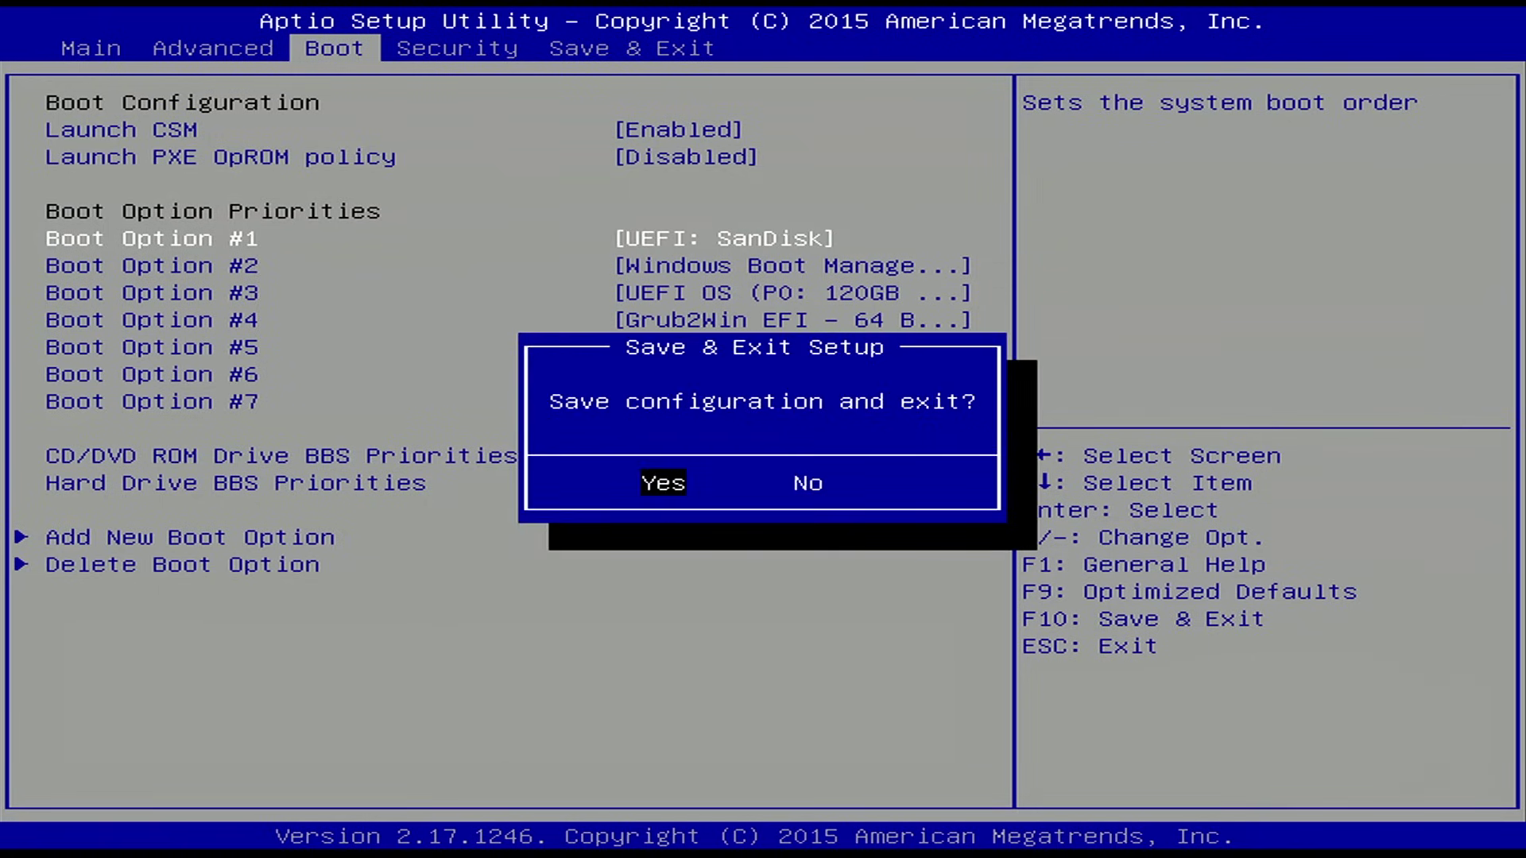
key(Return)
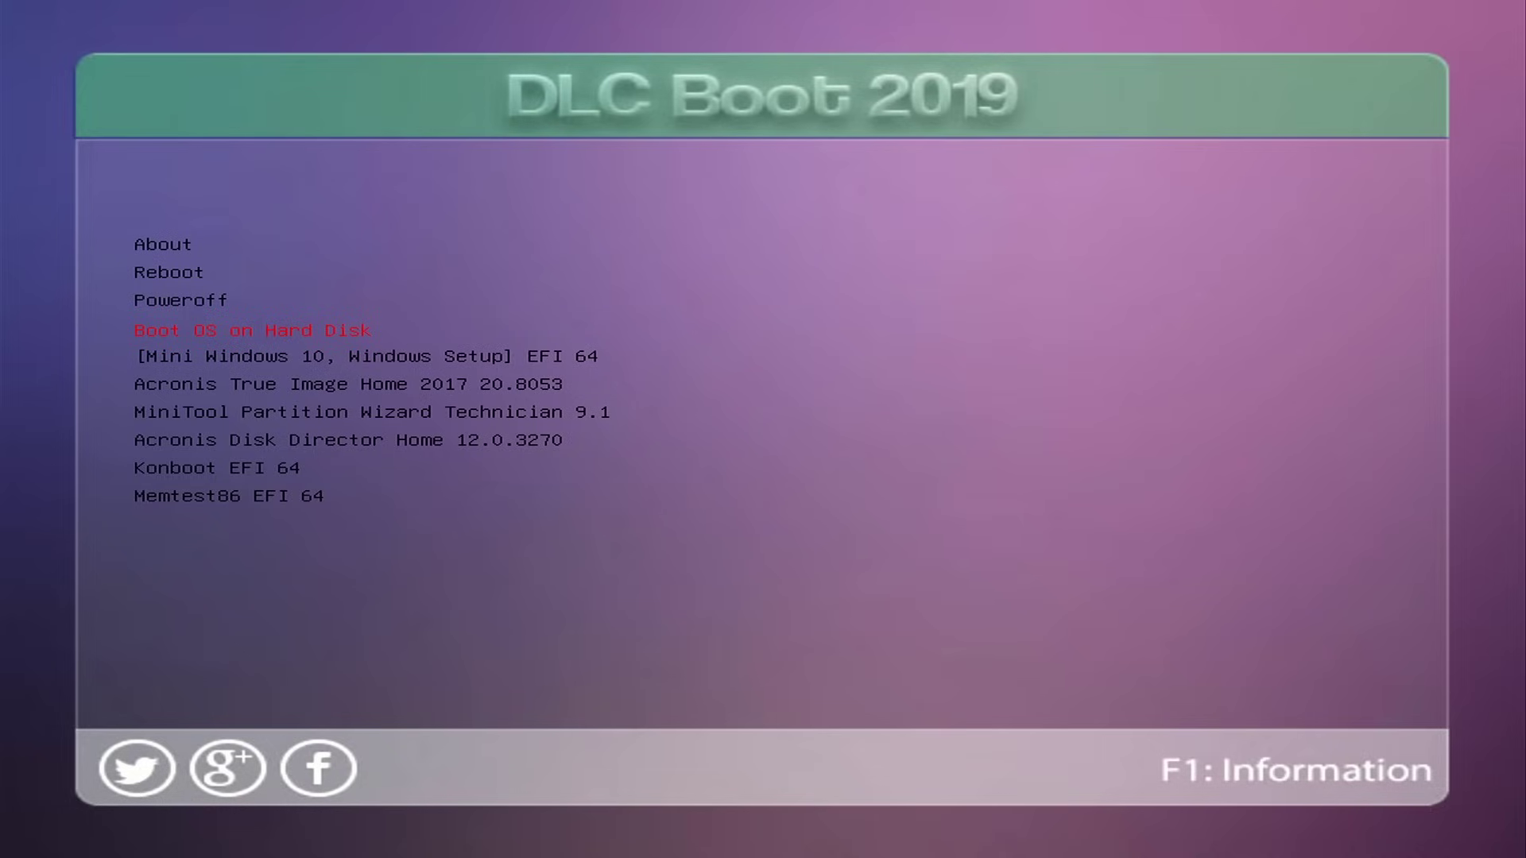
Look through the DLC Boot 2019 start menu entries, from About down to Memtest86 EFI 64.
key(Up)
key(Up)
key(Up)
key(Down)
key(Down)
key(Down)
key(Up)
key(Down)
key(Down)
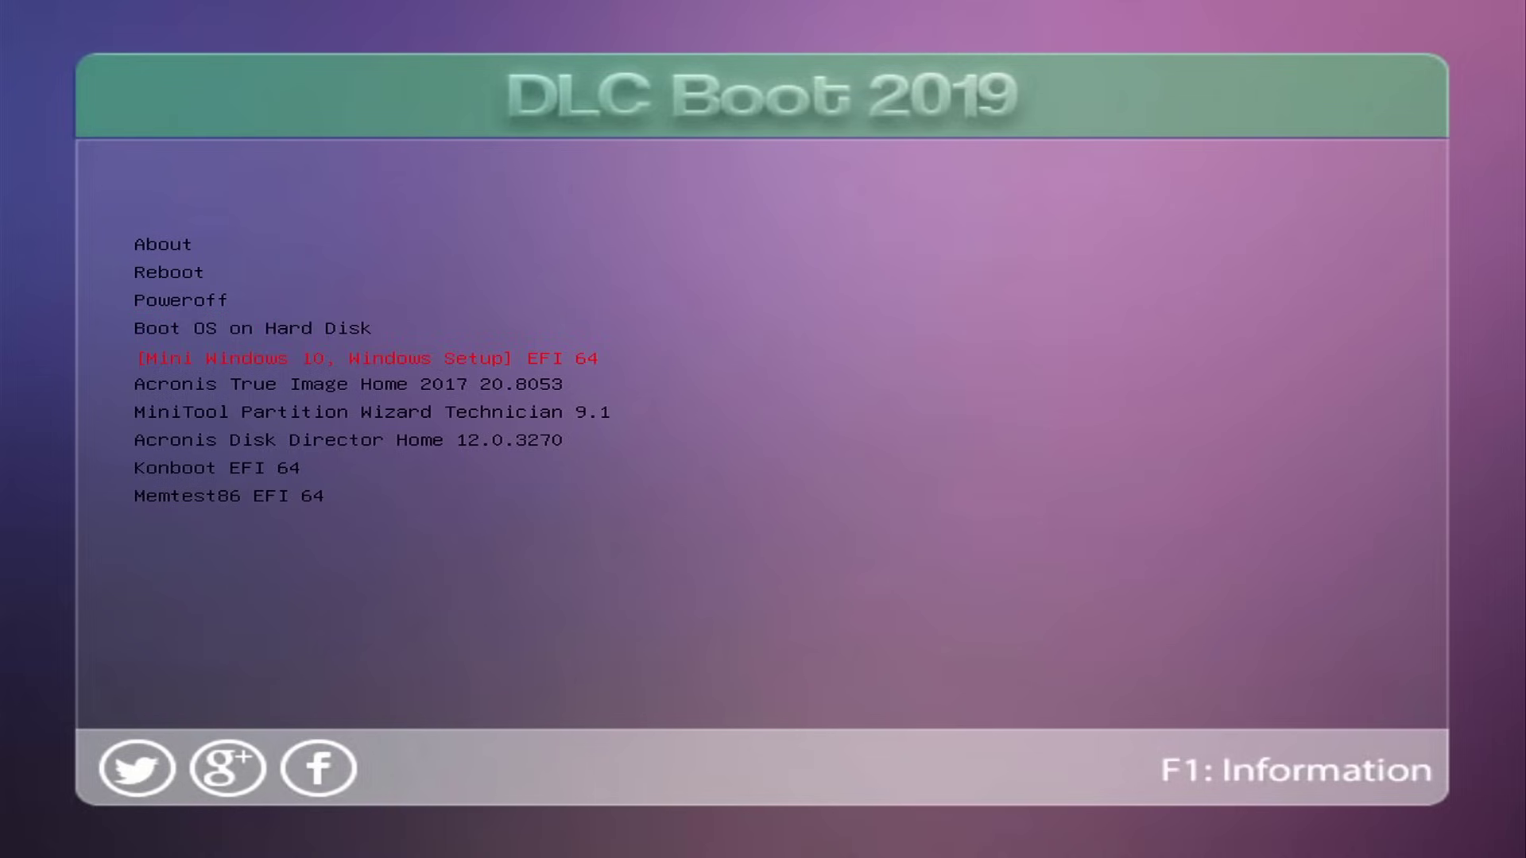
key(Down)
key(Down)
key(Down)
key(Down)
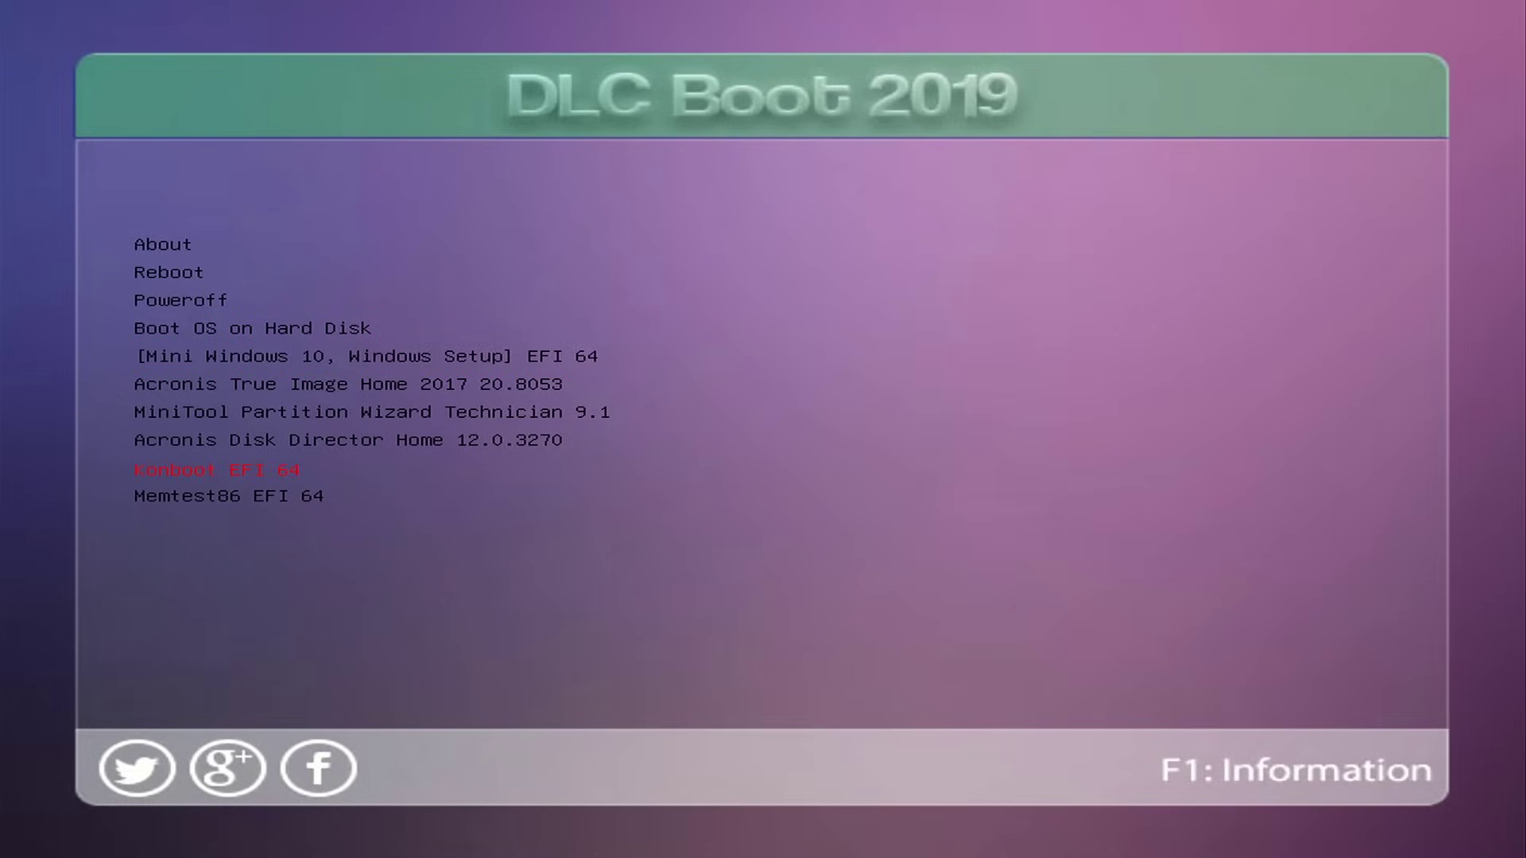
key(Down)
Boot the [Mini Windows 10, Windows Setup] EFI 64 entry and start Mini Windows 10 64Bit.
key(Up)
key(Up)
key(Up)
key(Up)
key(Up)
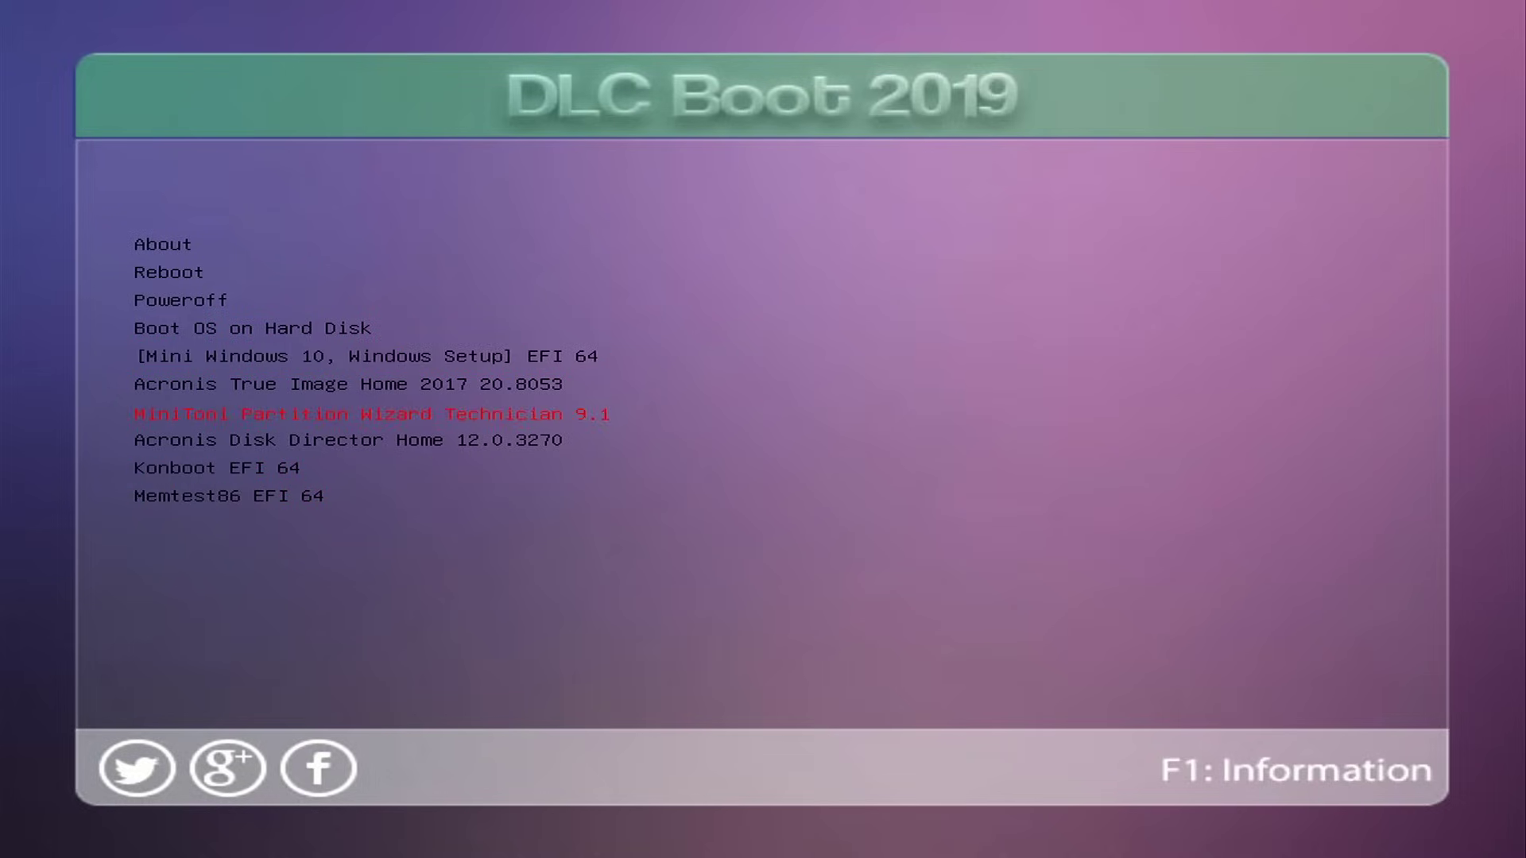
key(Return)
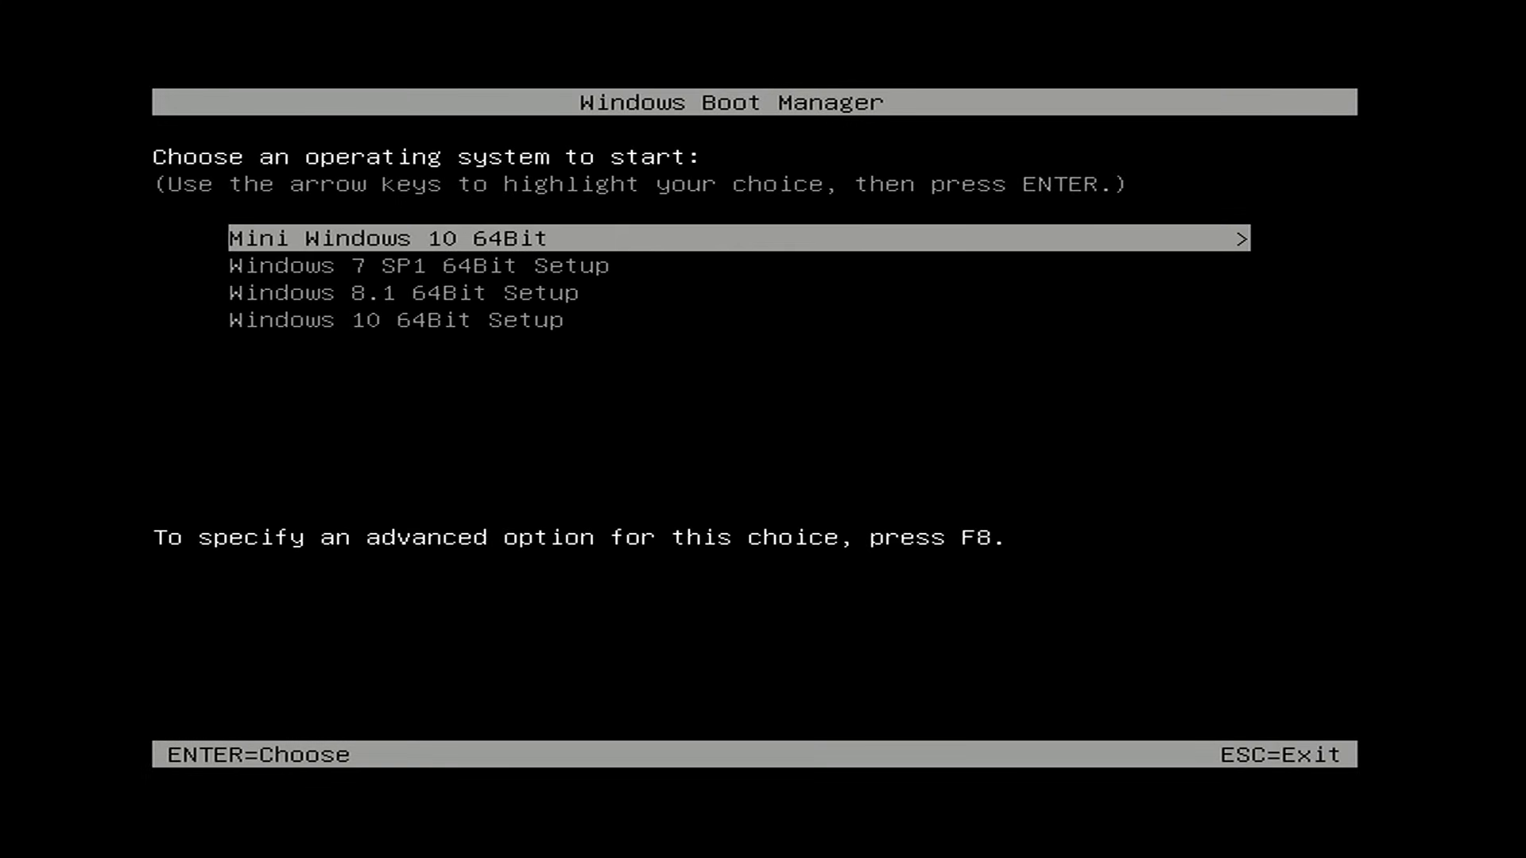
key(Return)
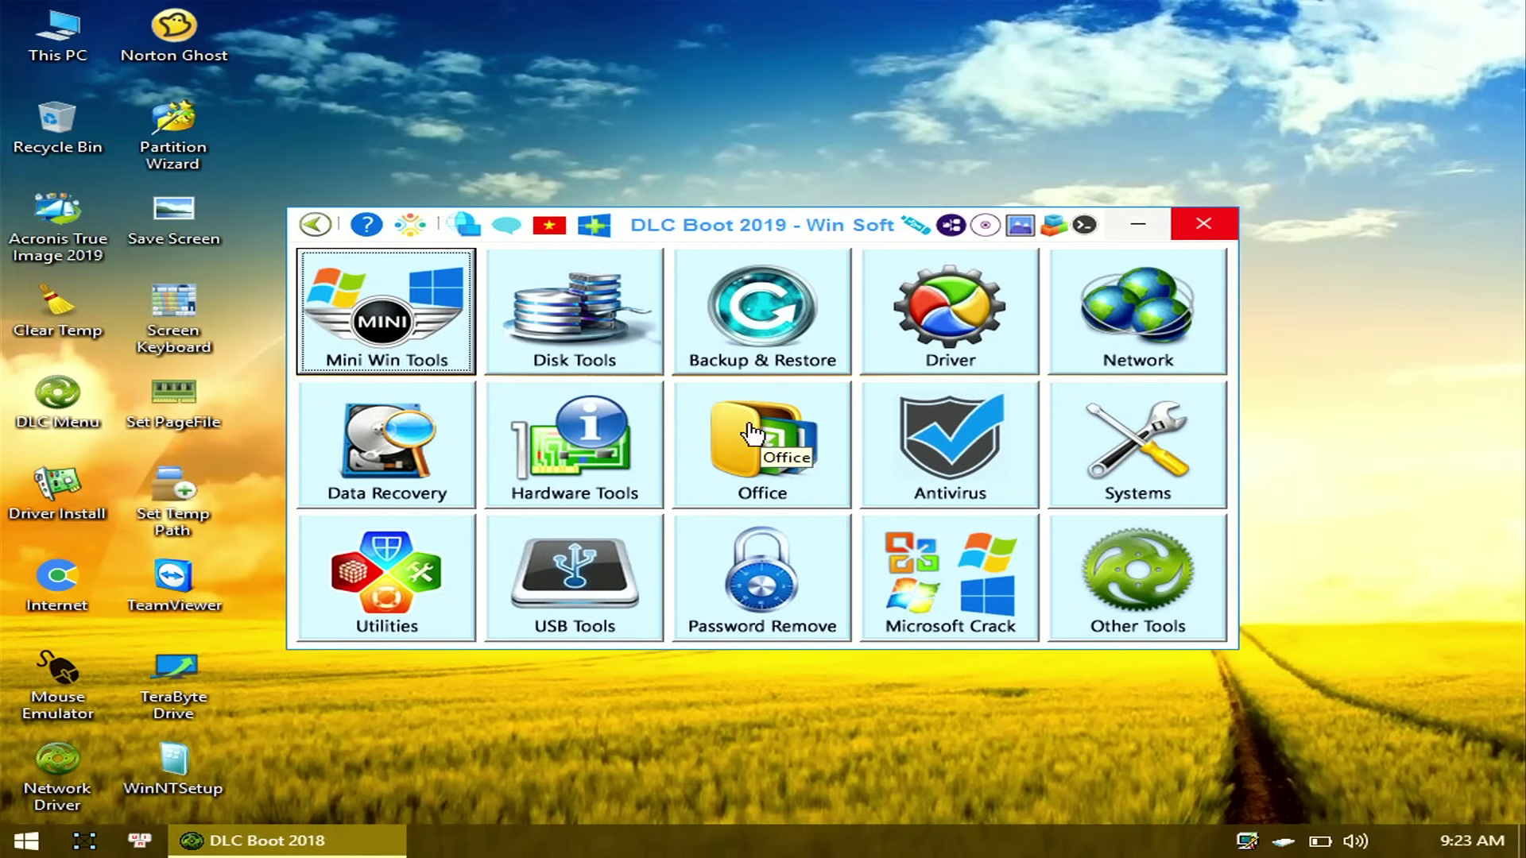
Close the DLC Boot tool window and open This PC in a maximized window.
click(1228, 235)
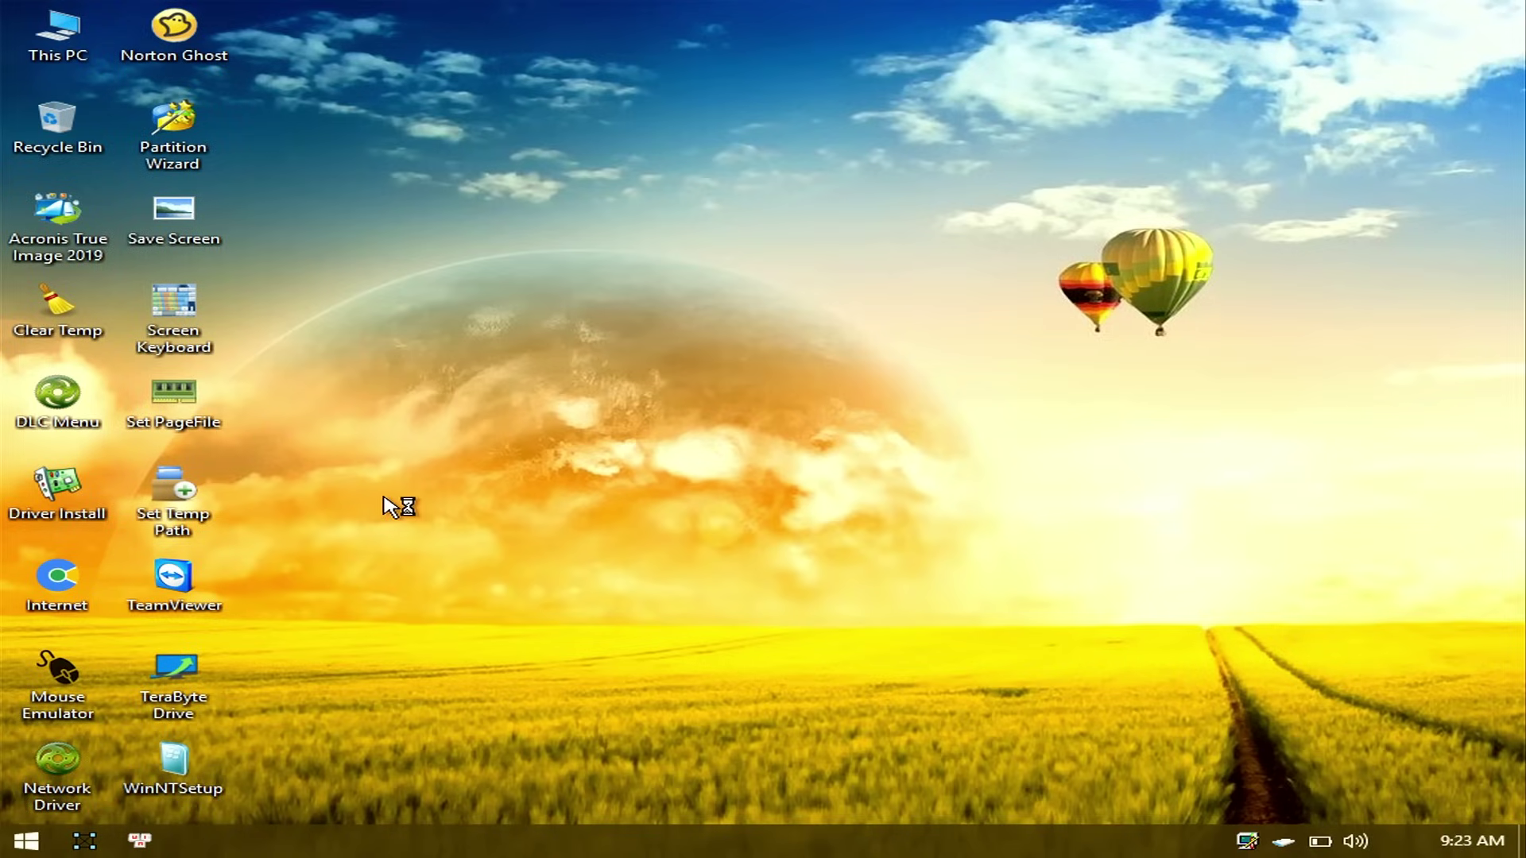
click(72, 29)
double_click(72, 29)
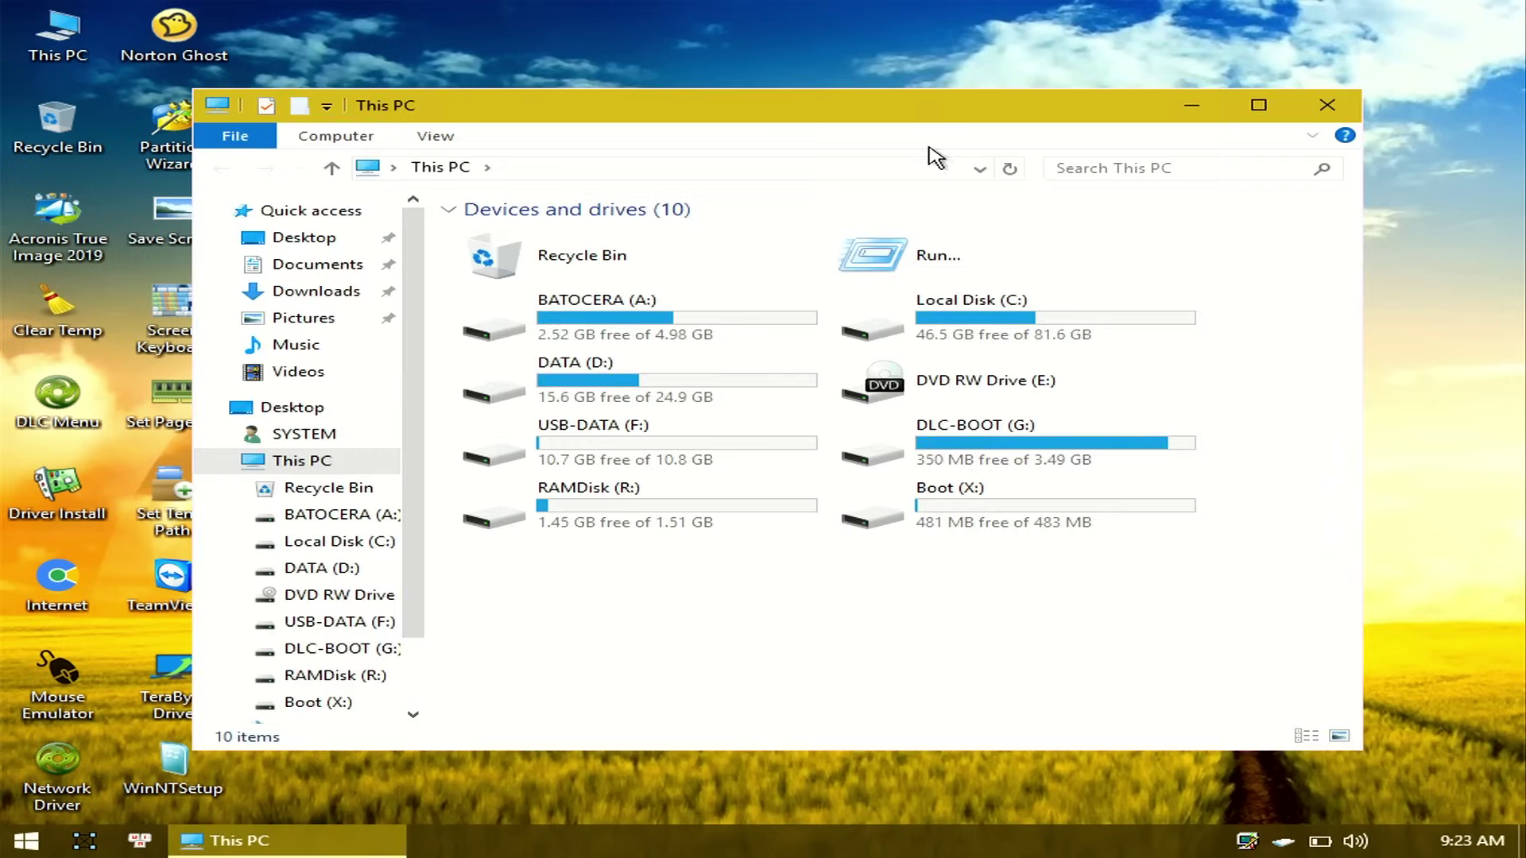
click(1262, 103)
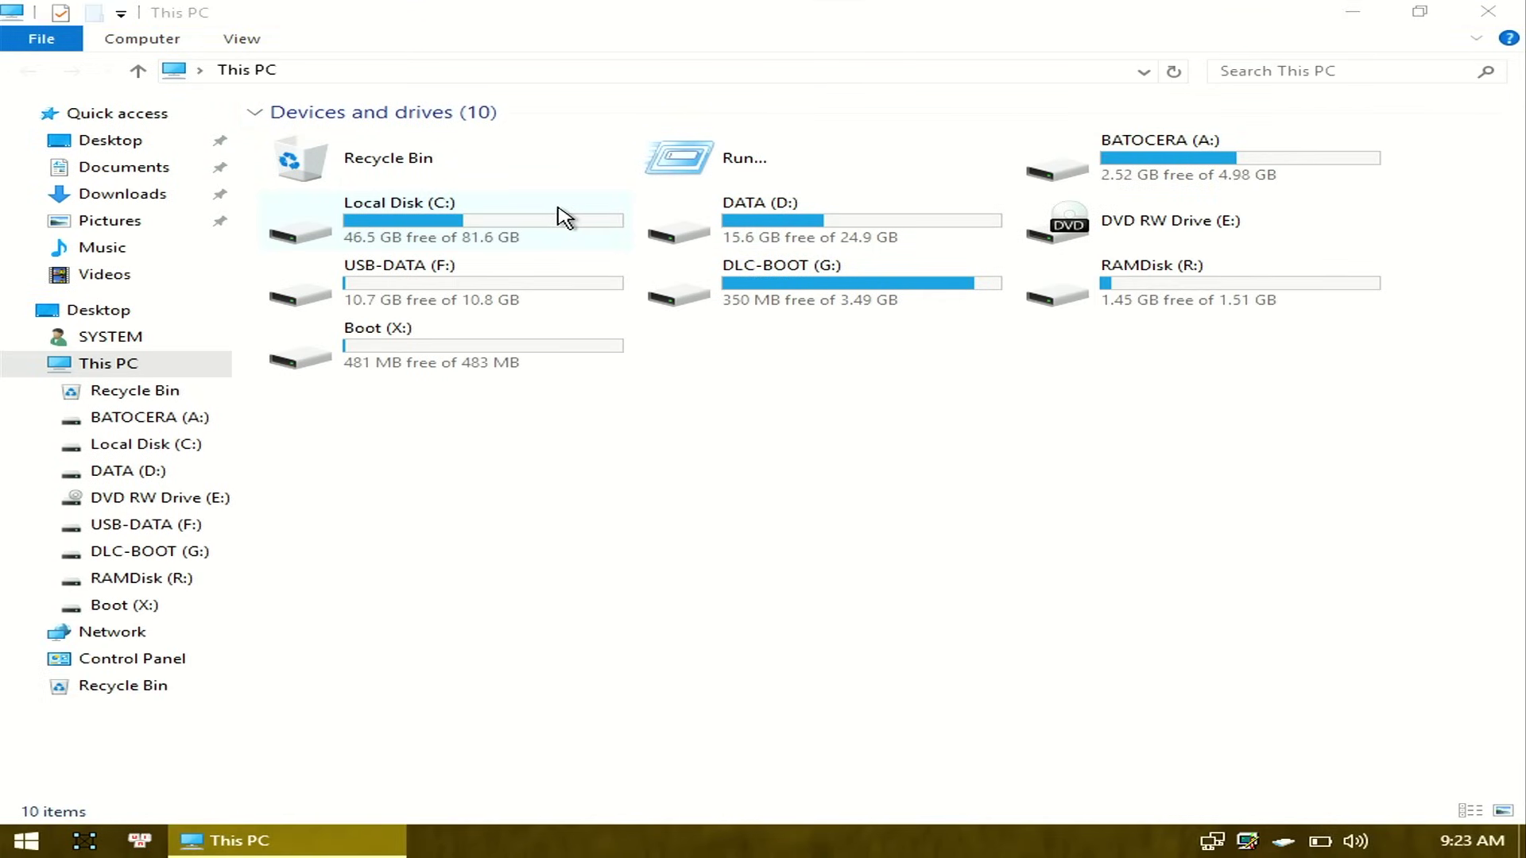
Open the Documents folder of the personal user profile under Users on Local Disk (C:).
double_click(514, 221)
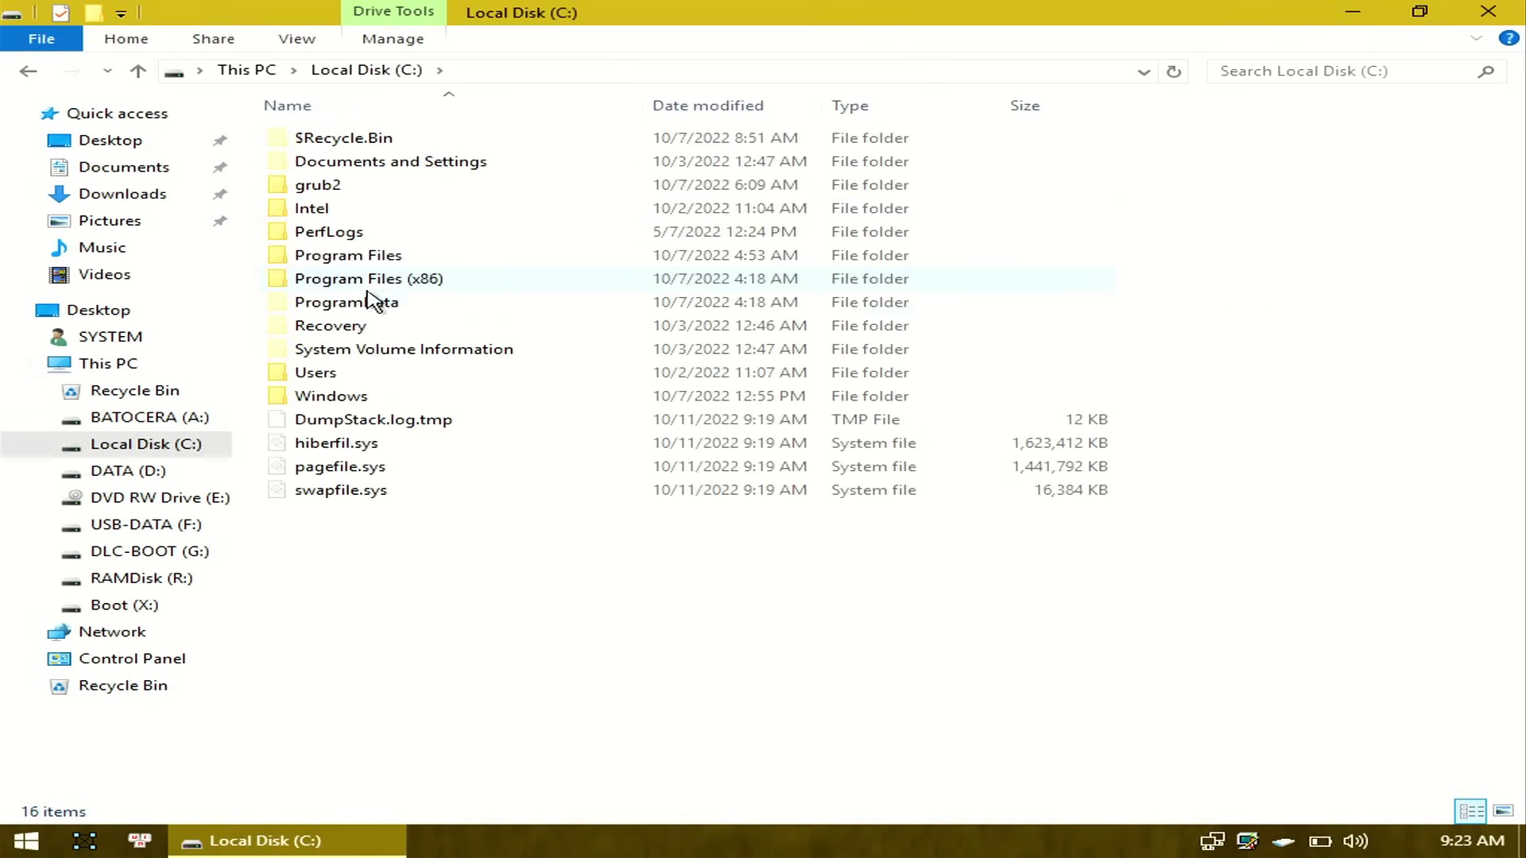
double_click(397, 373)
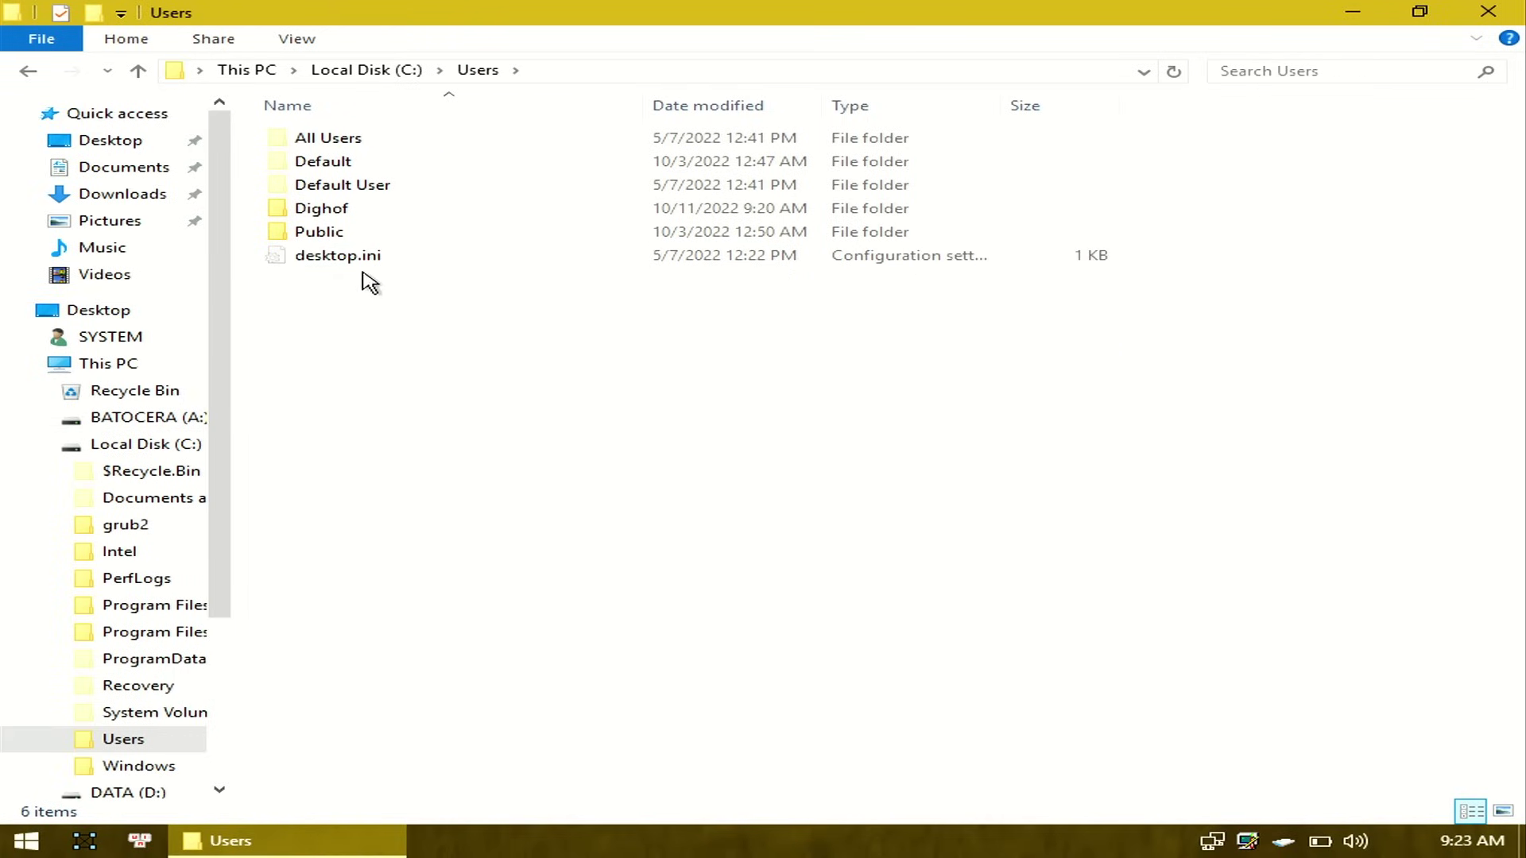
click(336, 208)
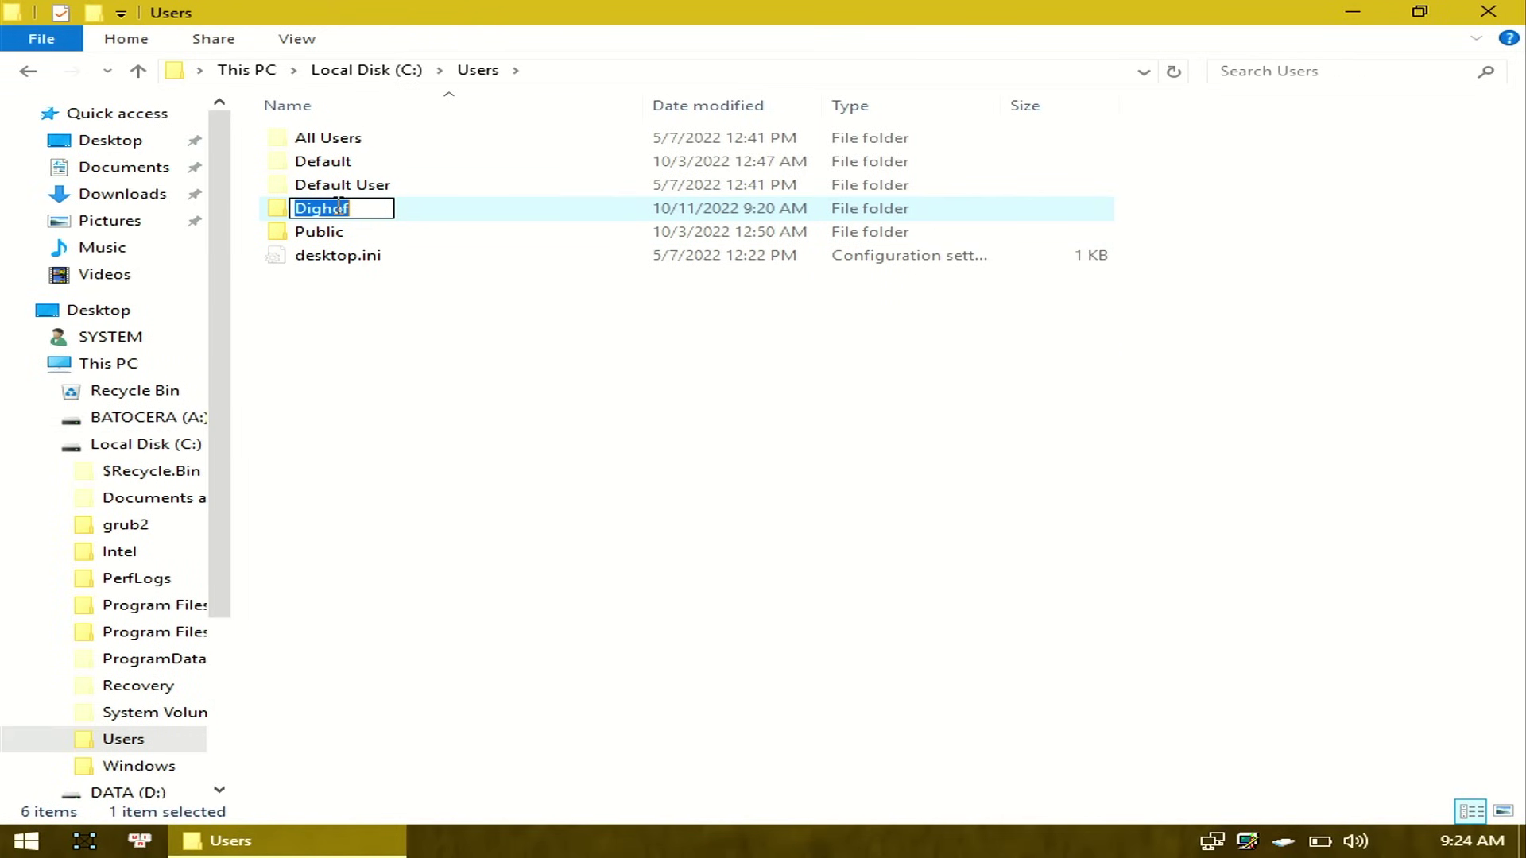
double_click(340, 212)
click(359, 261)
double_click(359, 260)
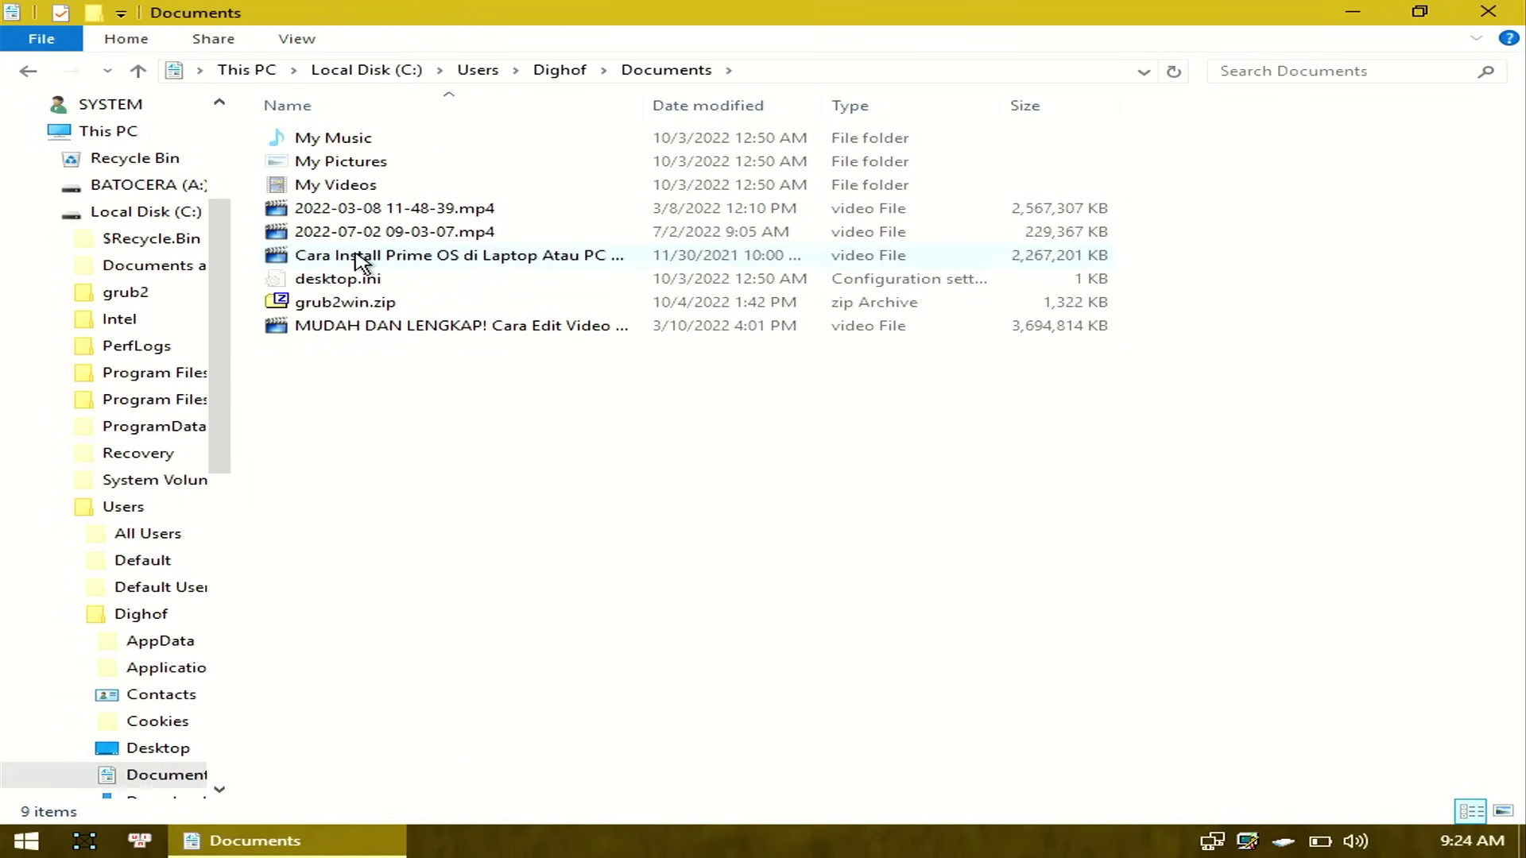
right_click(347, 332)
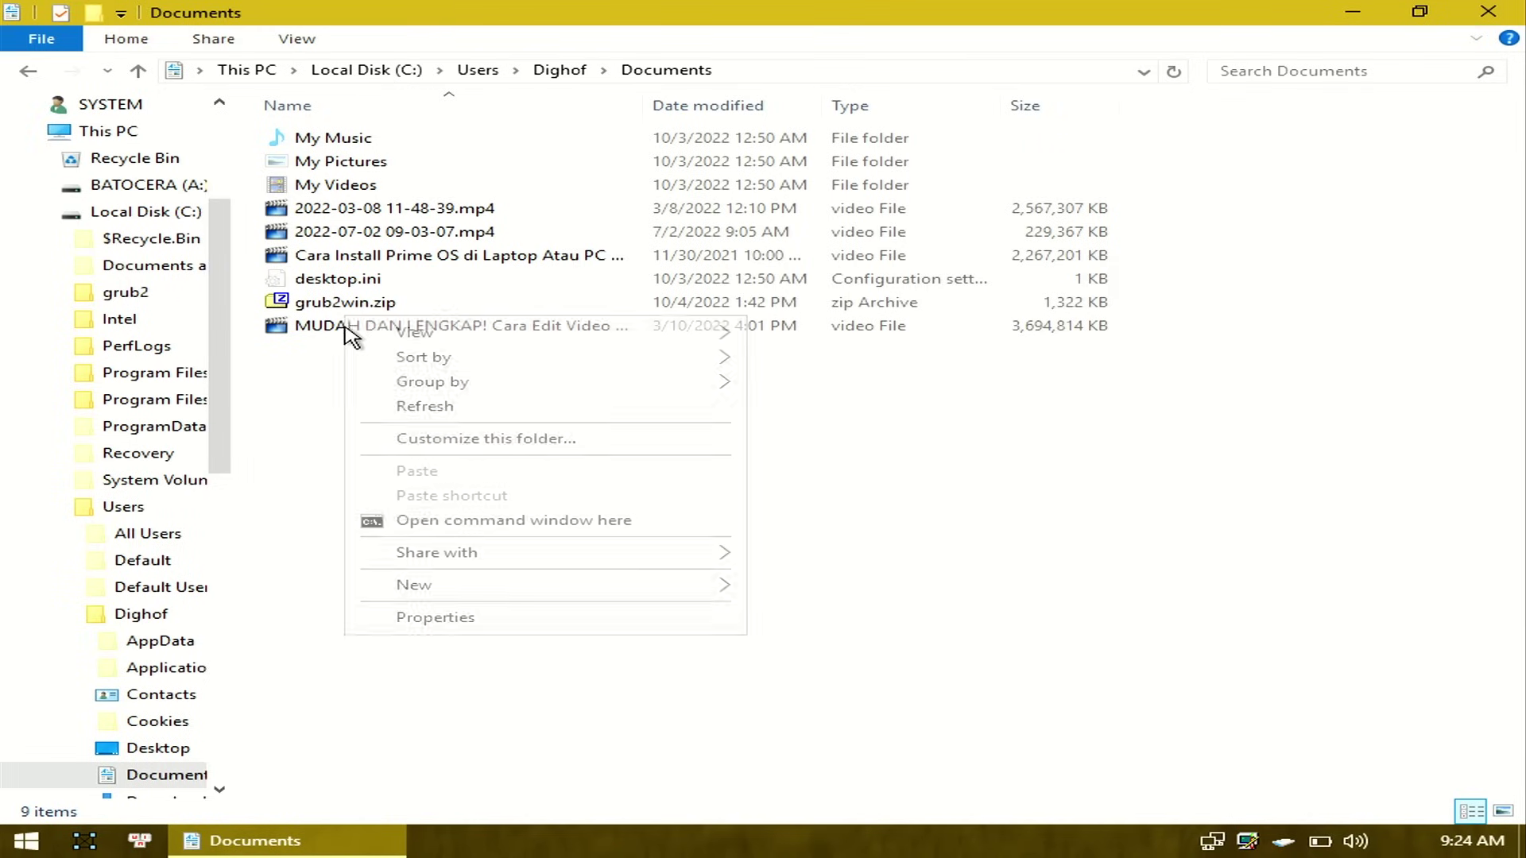
click(318, 403)
drag(350, 419, 353, 205)
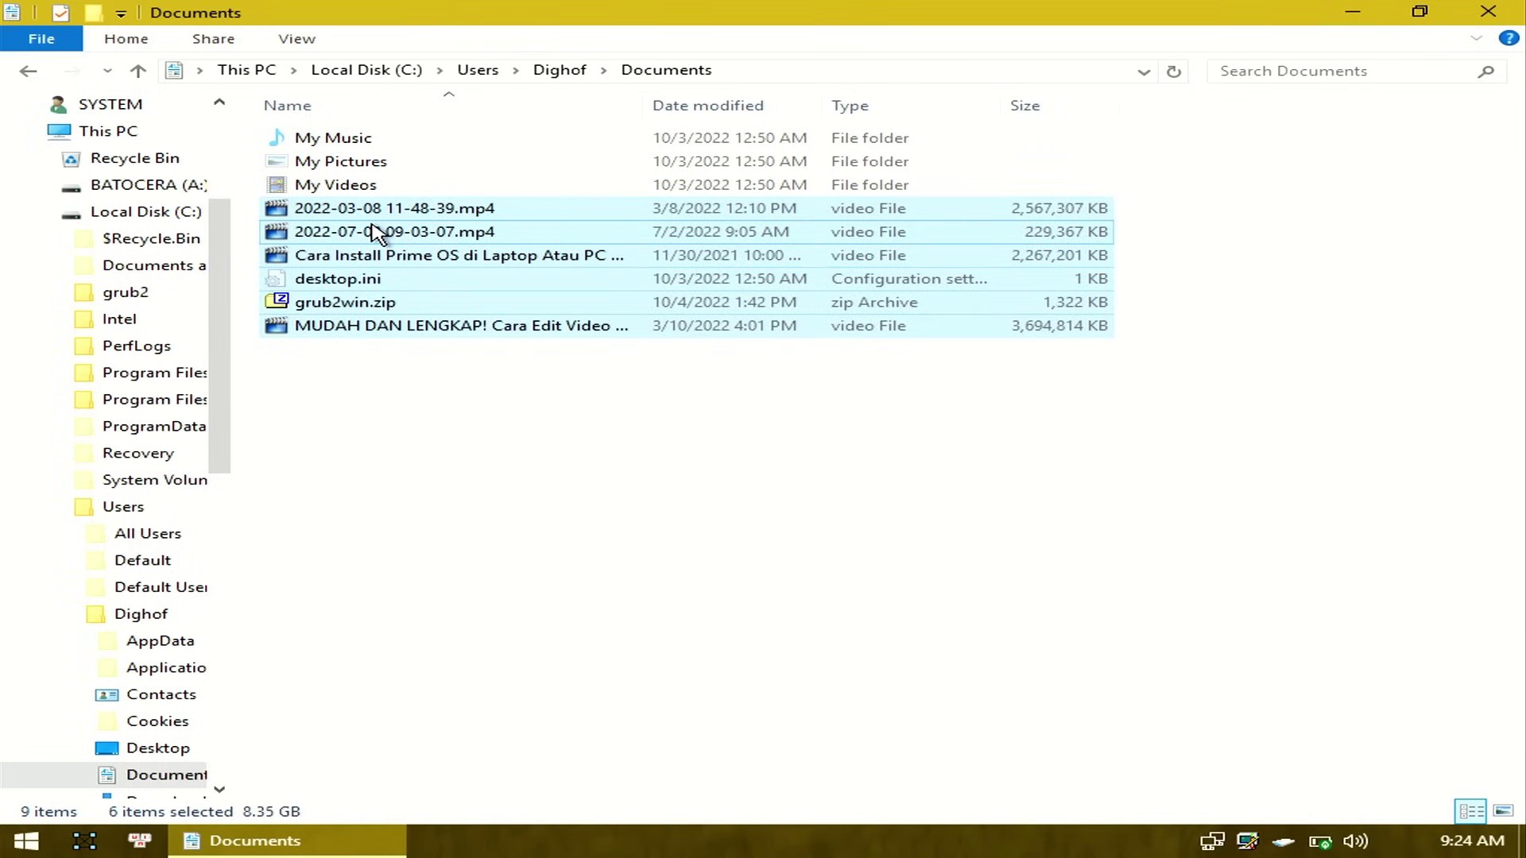
click(41, 213)
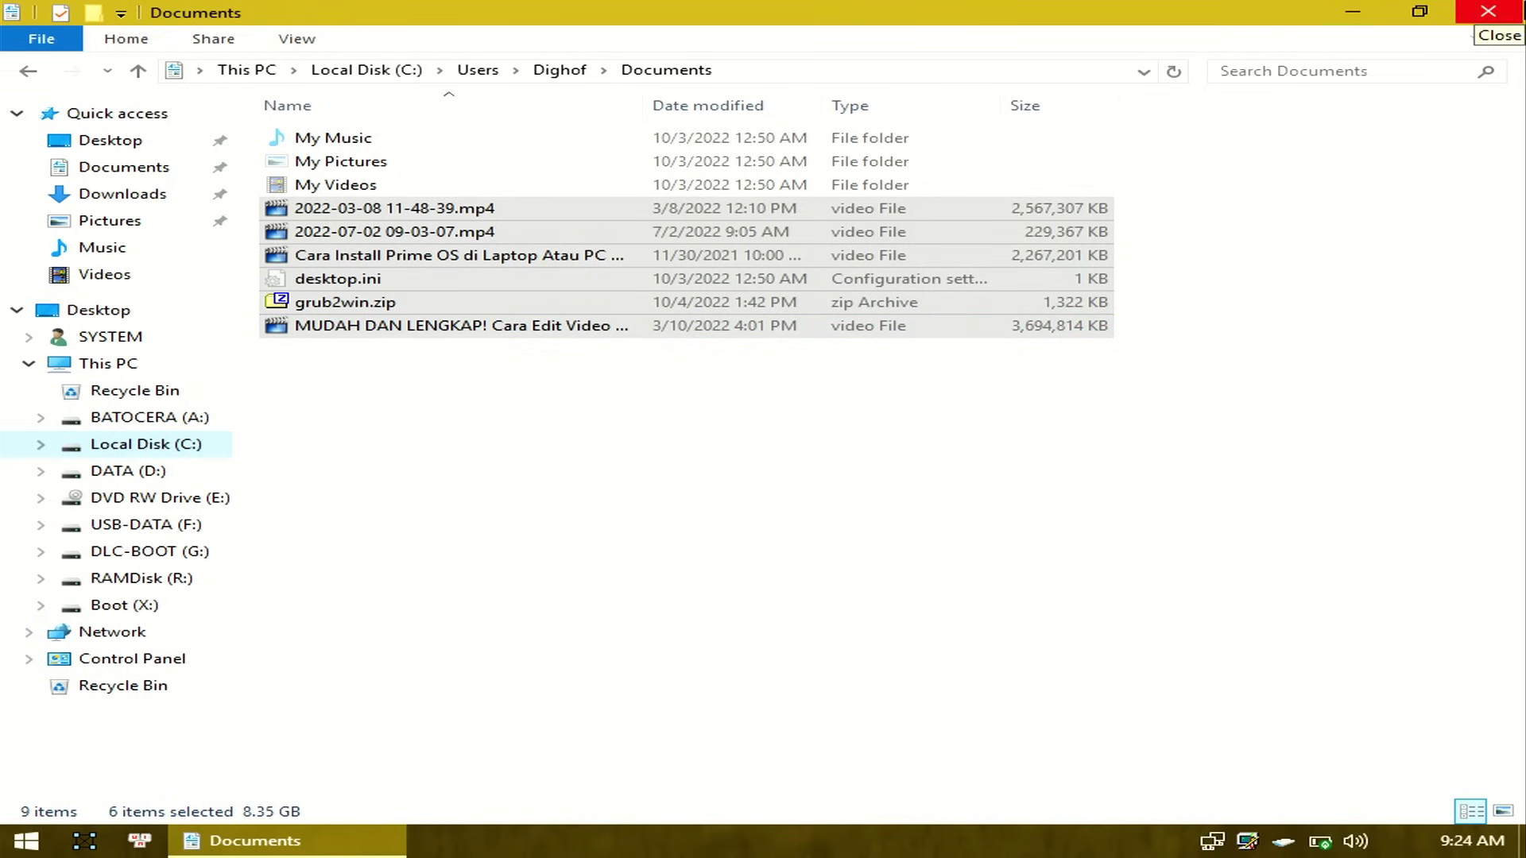
Close the Documents window and bring up the list of all installed programs.
click(1488, 11)
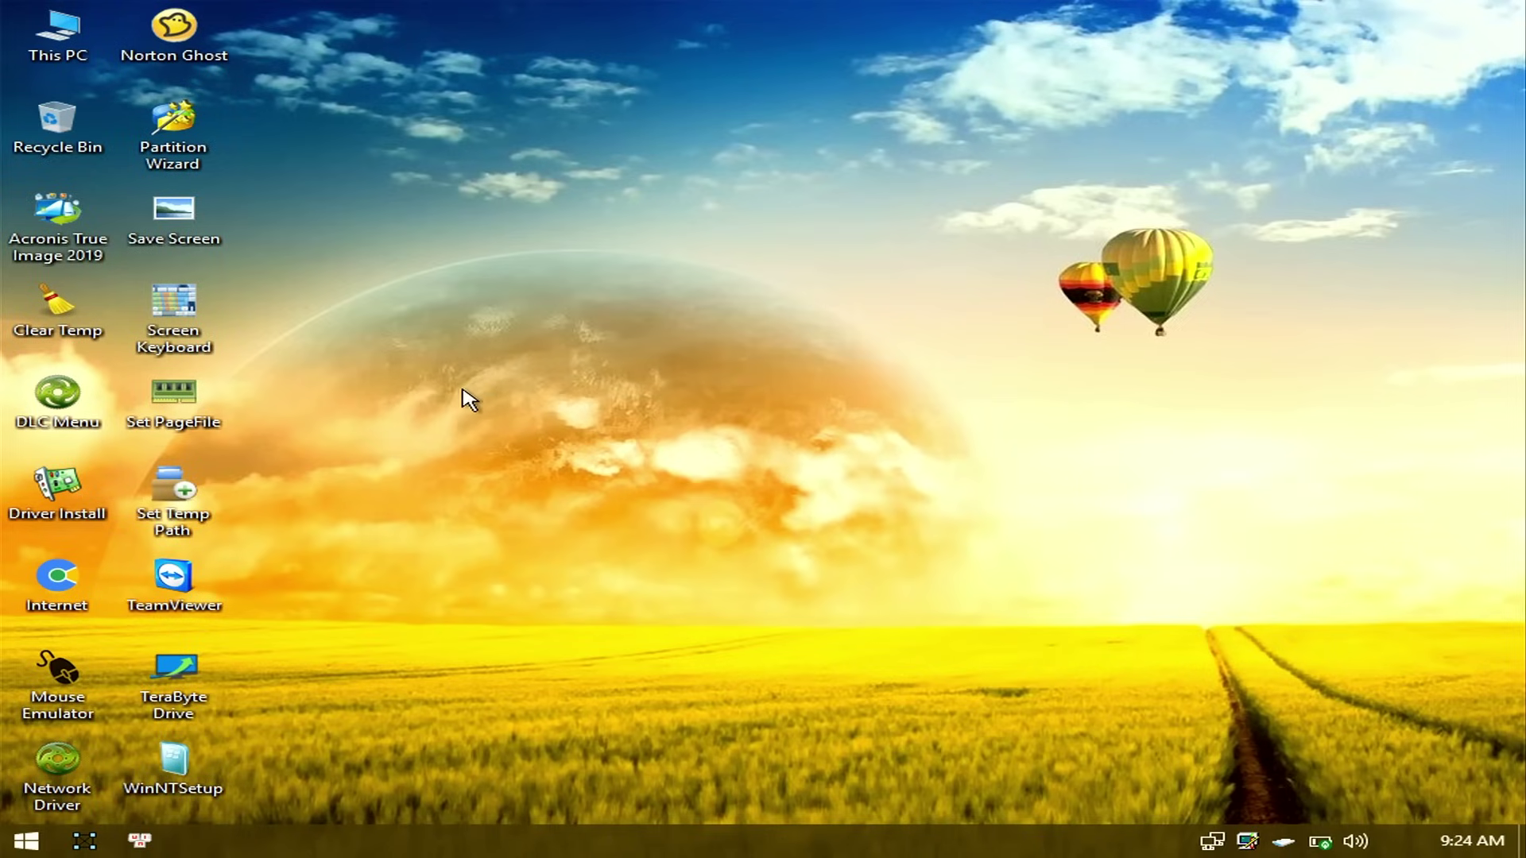
click(27, 841)
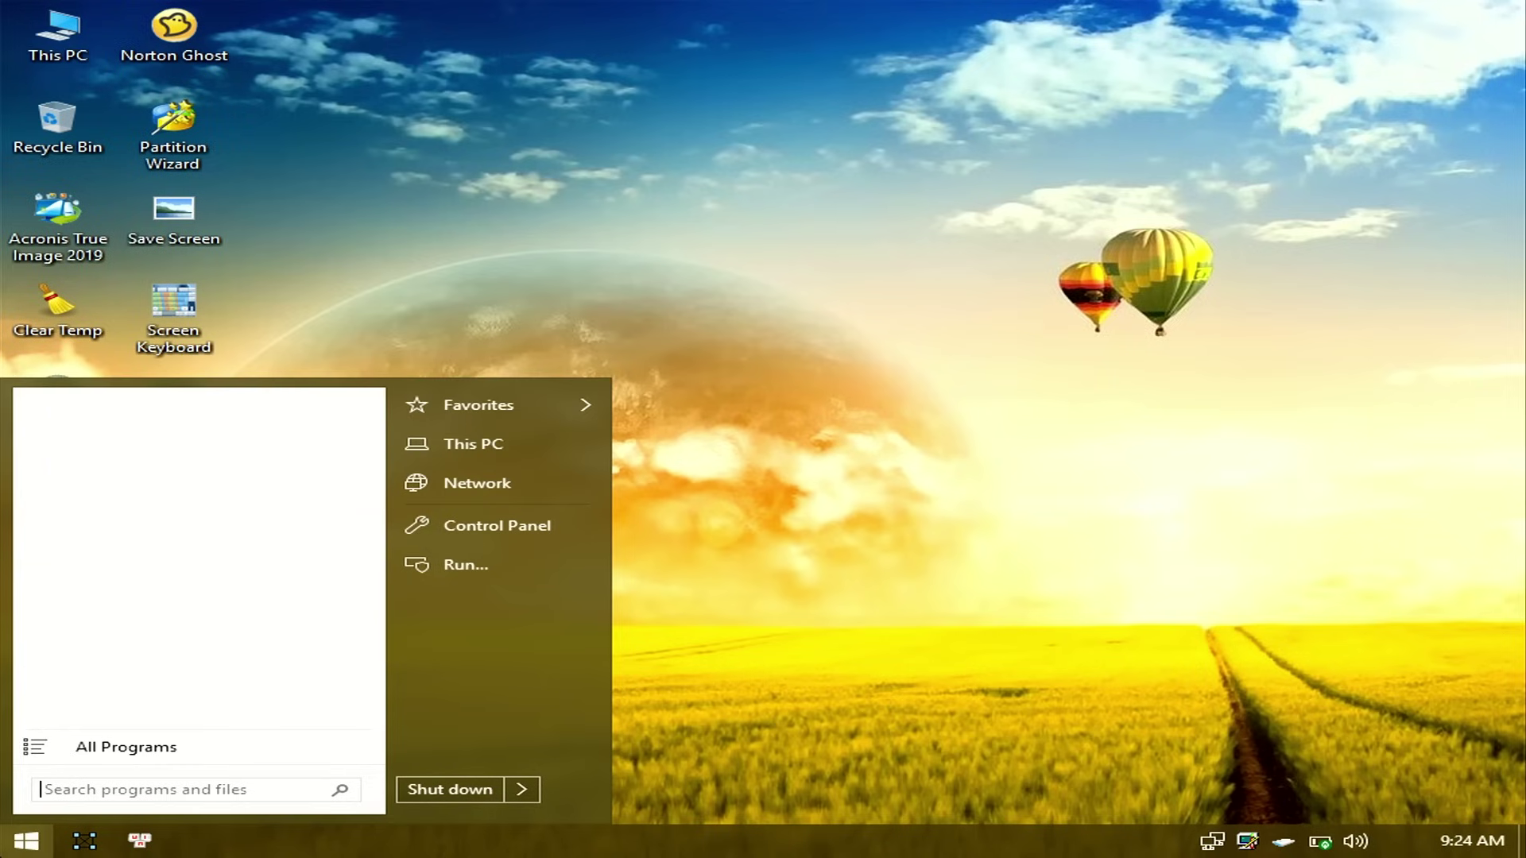
click(848, 395)
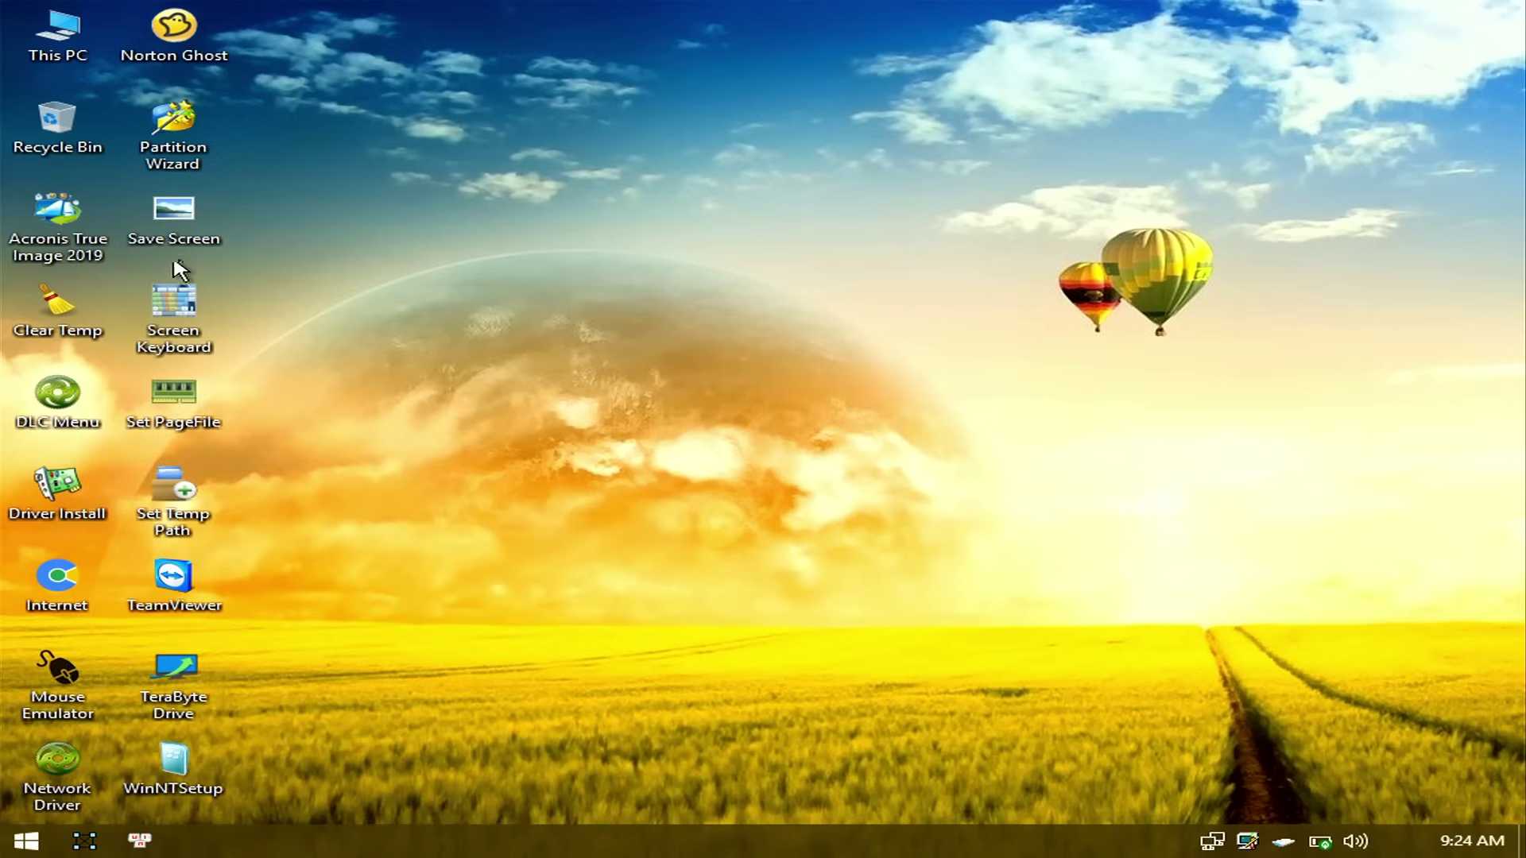
click(26, 841)
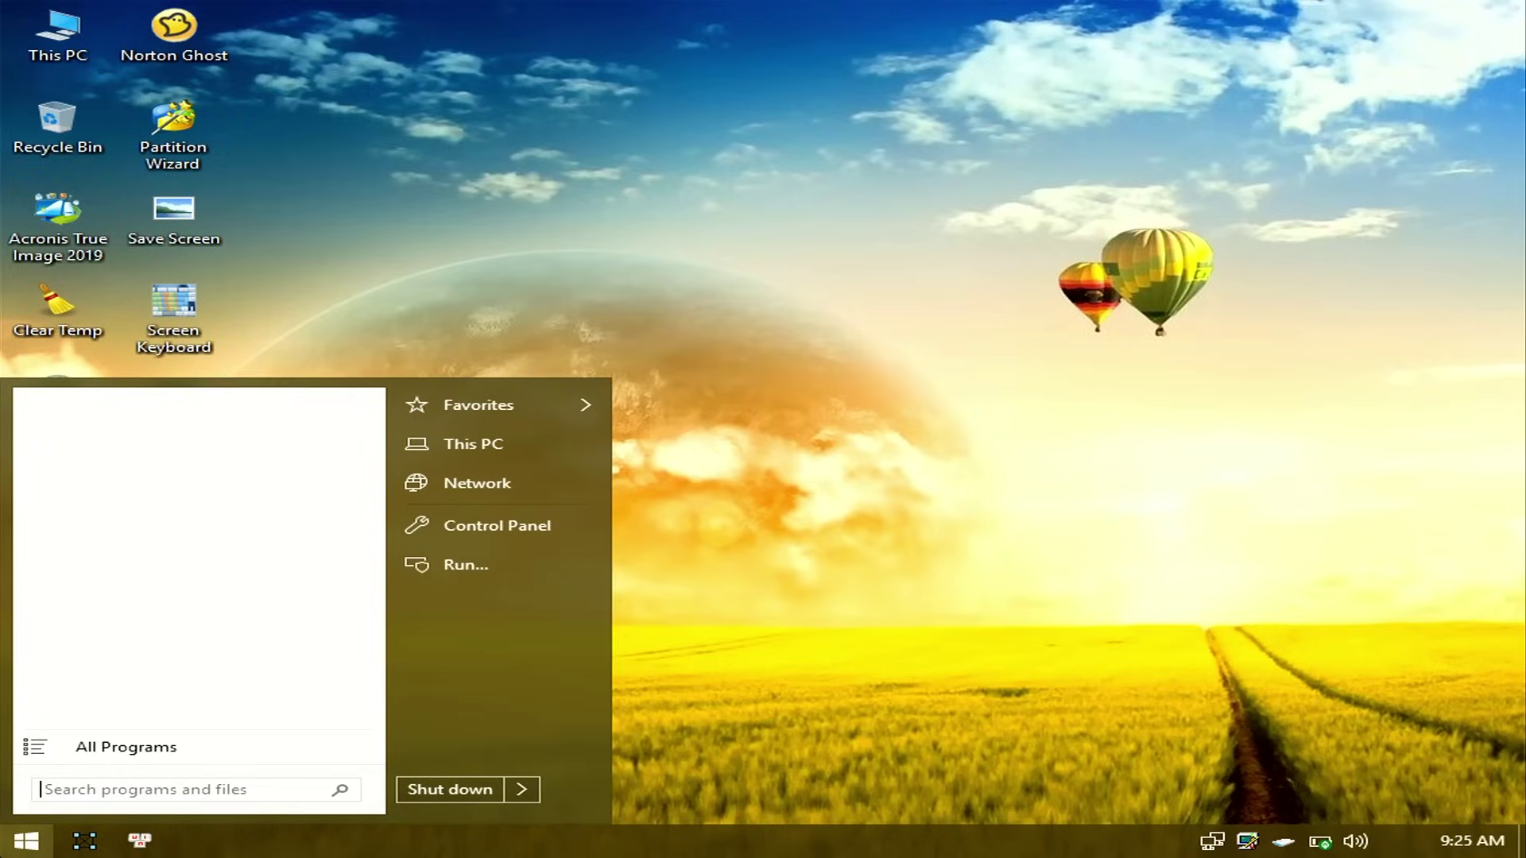
click(128, 747)
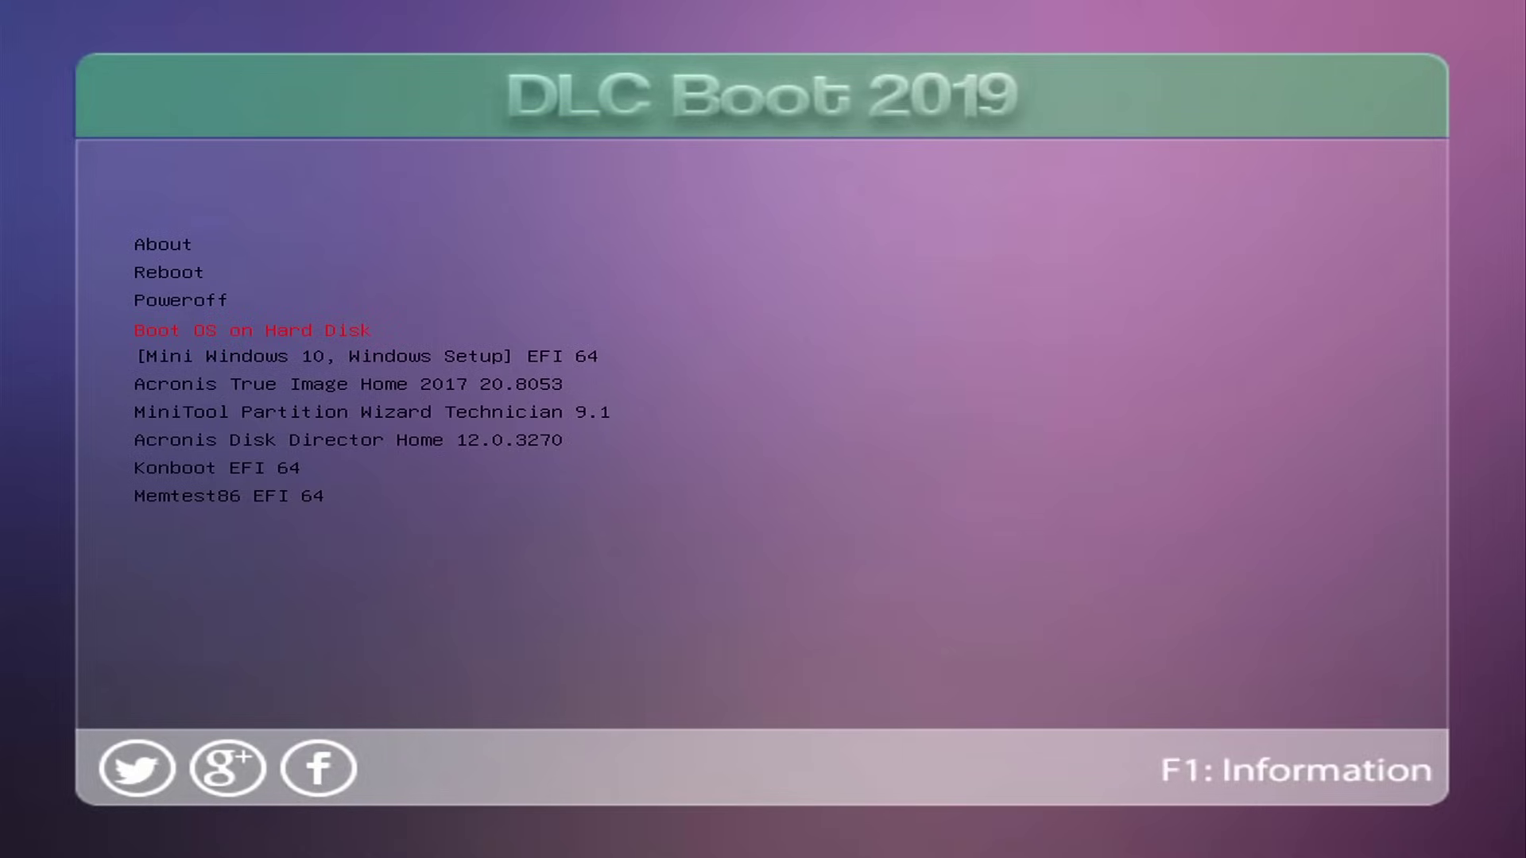
Boot Mini Windows 10 64Bit through the [Mini Windows 10, Windows Setup] EFI 64 entry and open the Password Remove tools in DLC Boot.
key(Down)
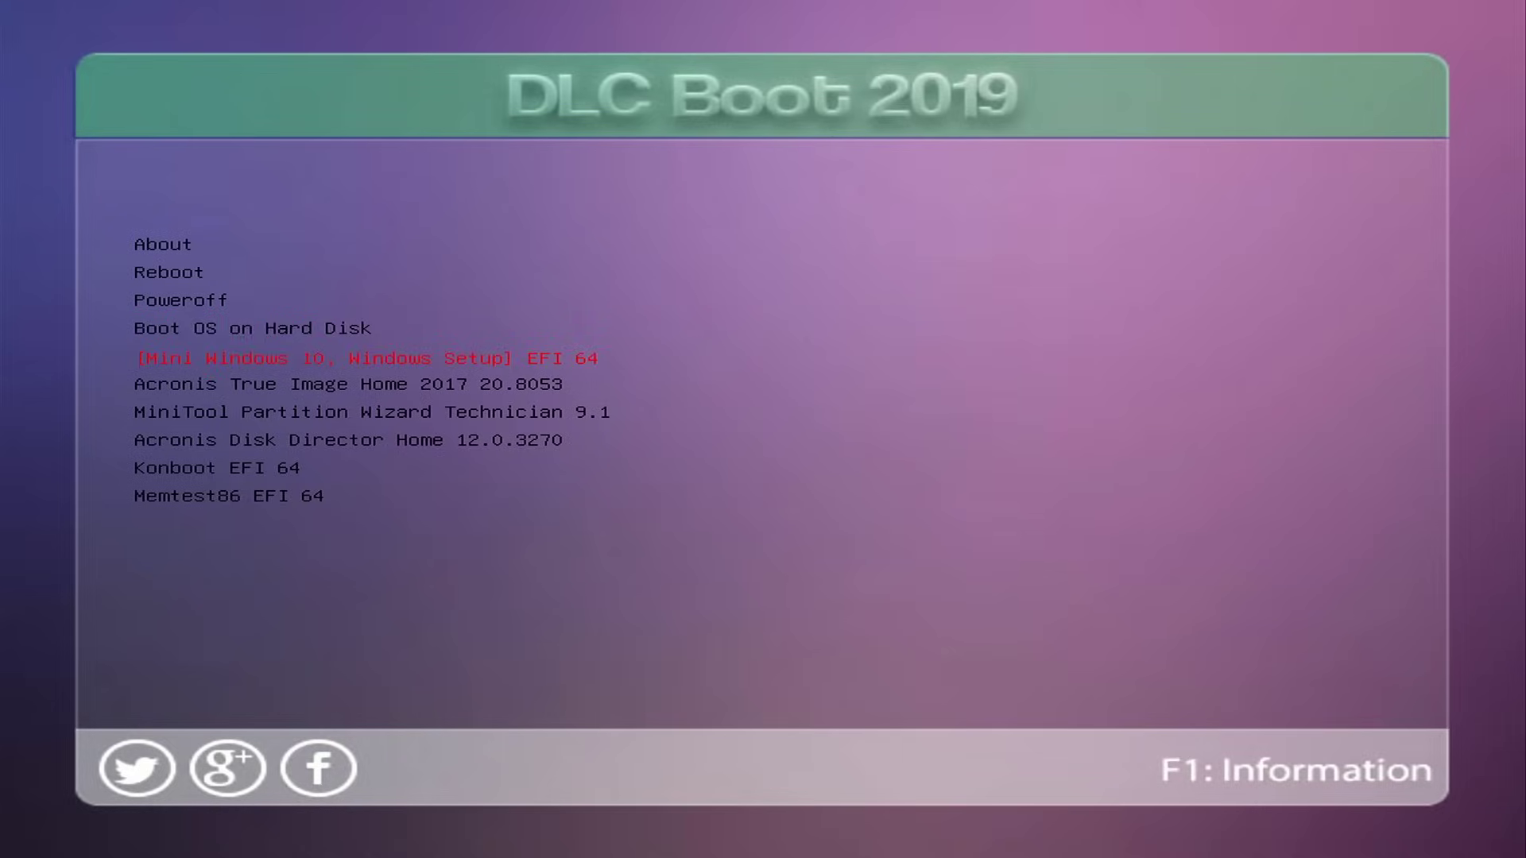
key(Return)
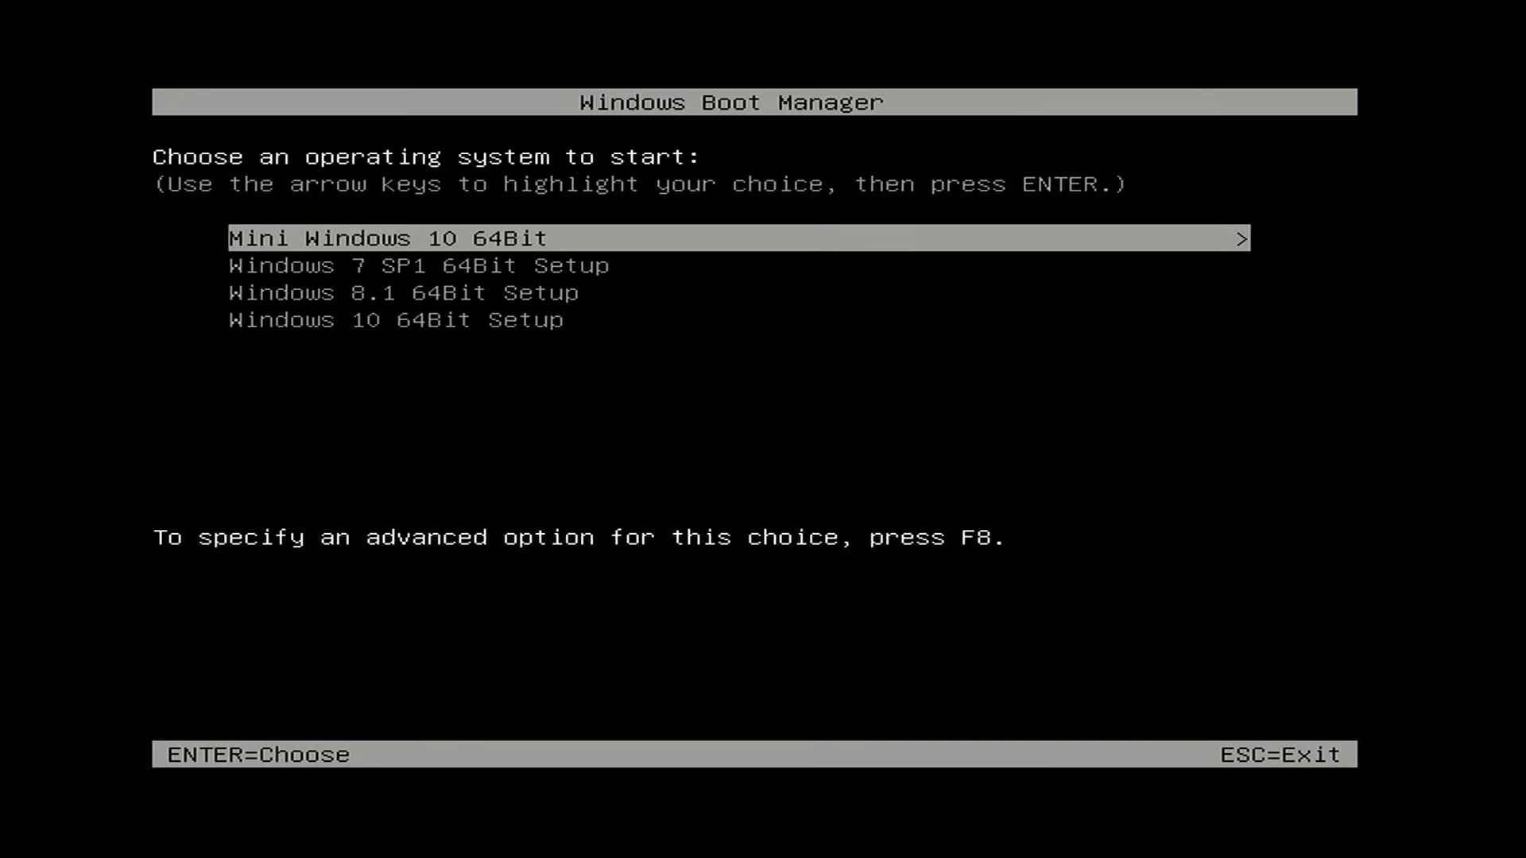
key(Return)
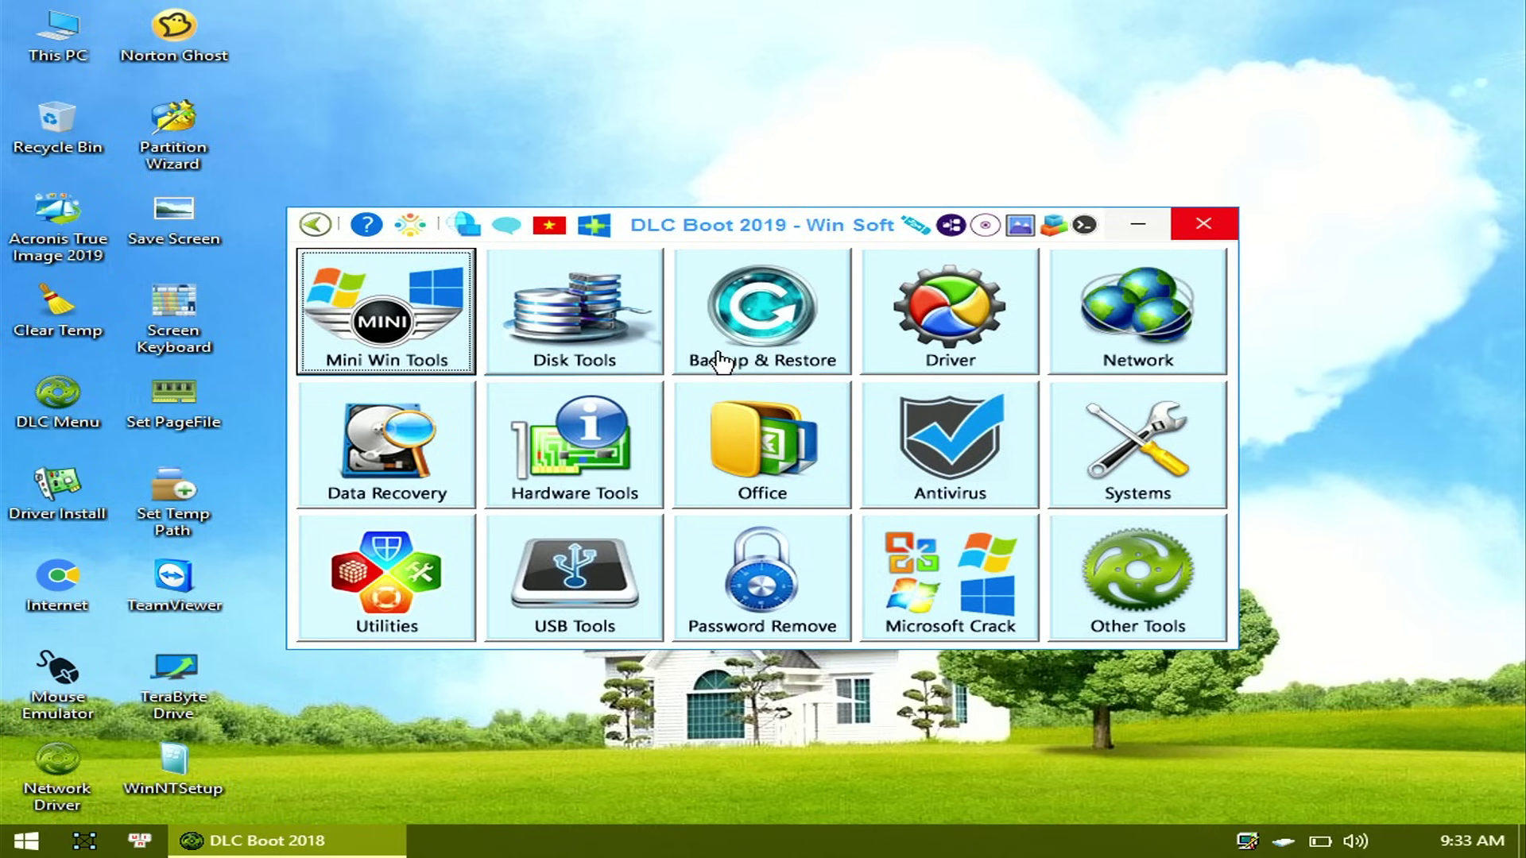
click(760, 541)
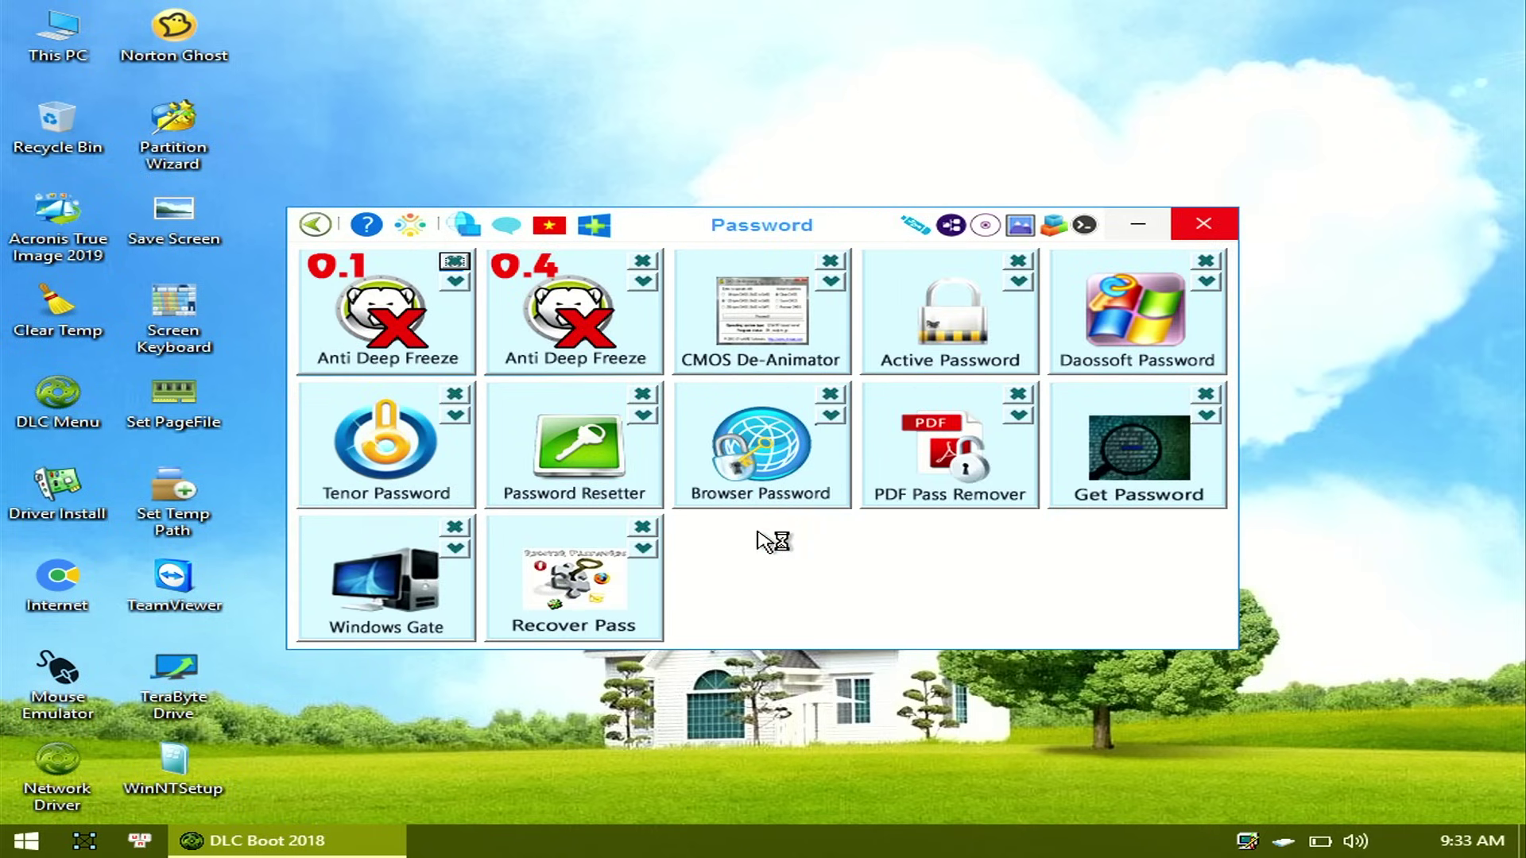
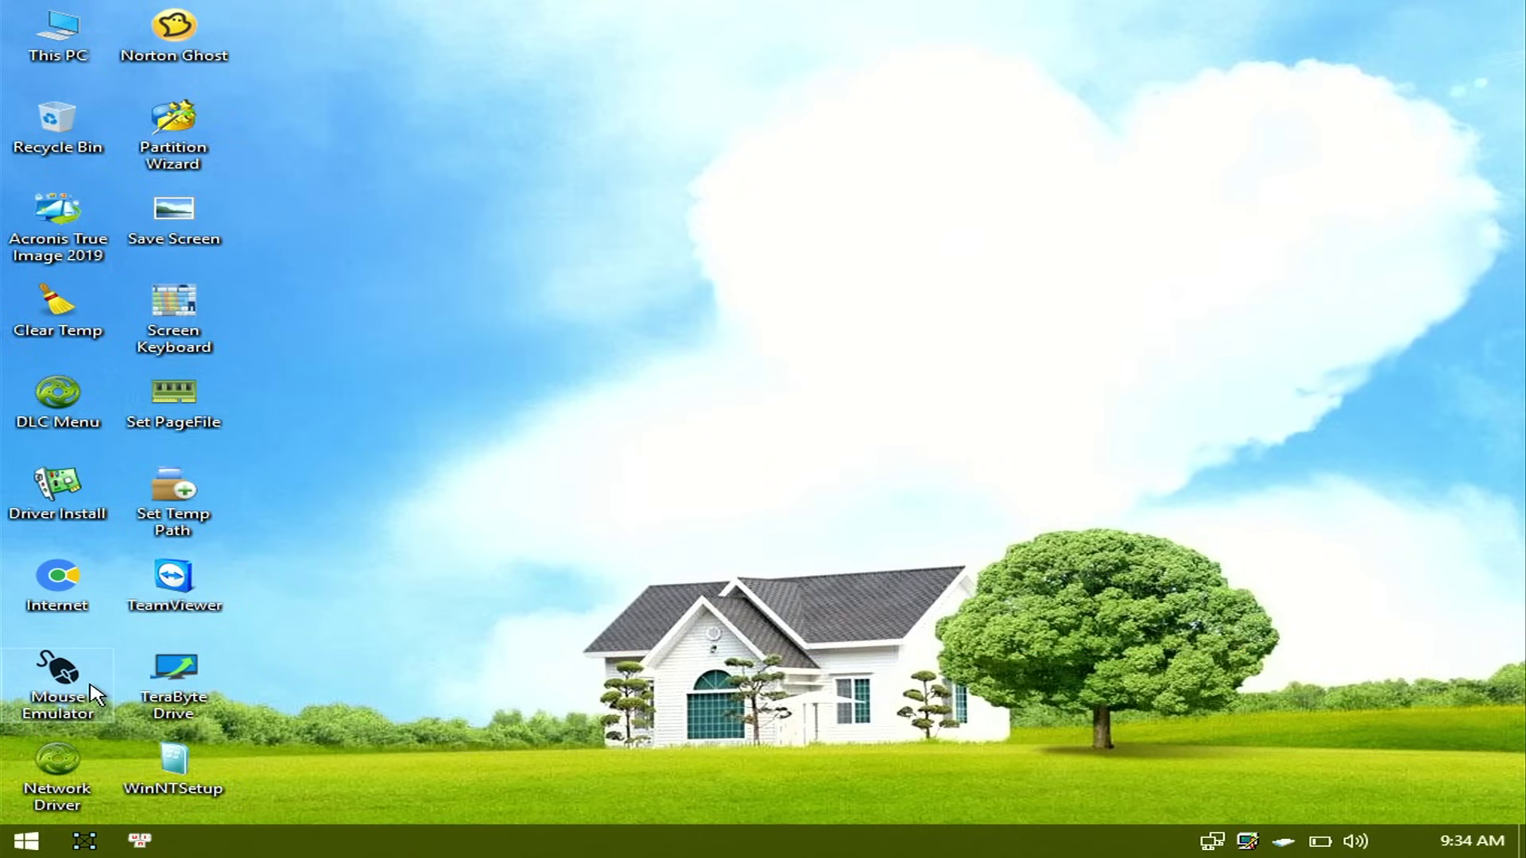
Restart the computer to leave Mini Windows 10.
click(27, 841)
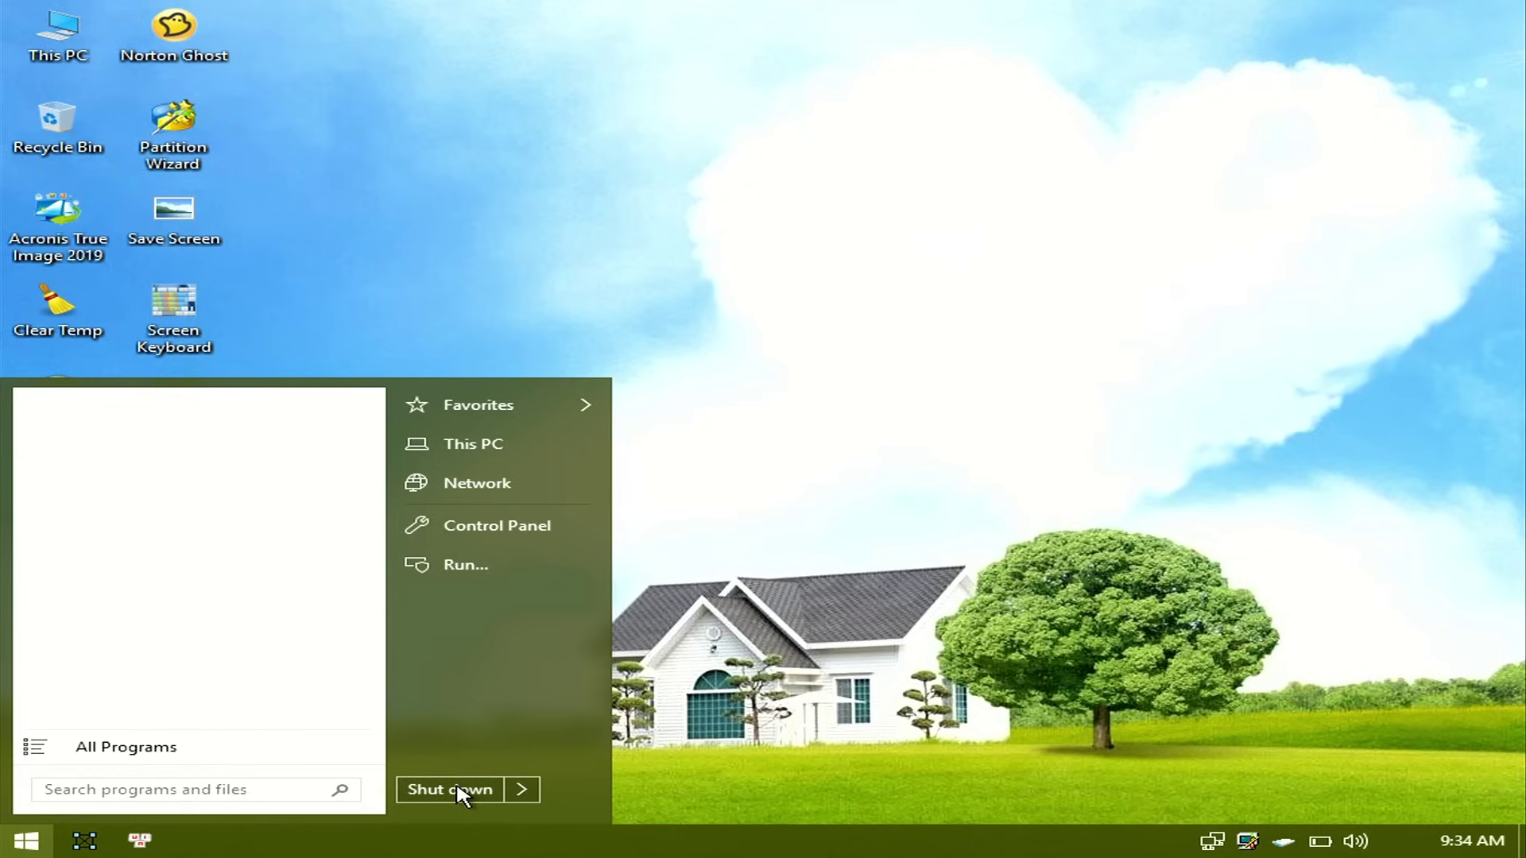
click(533, 791)
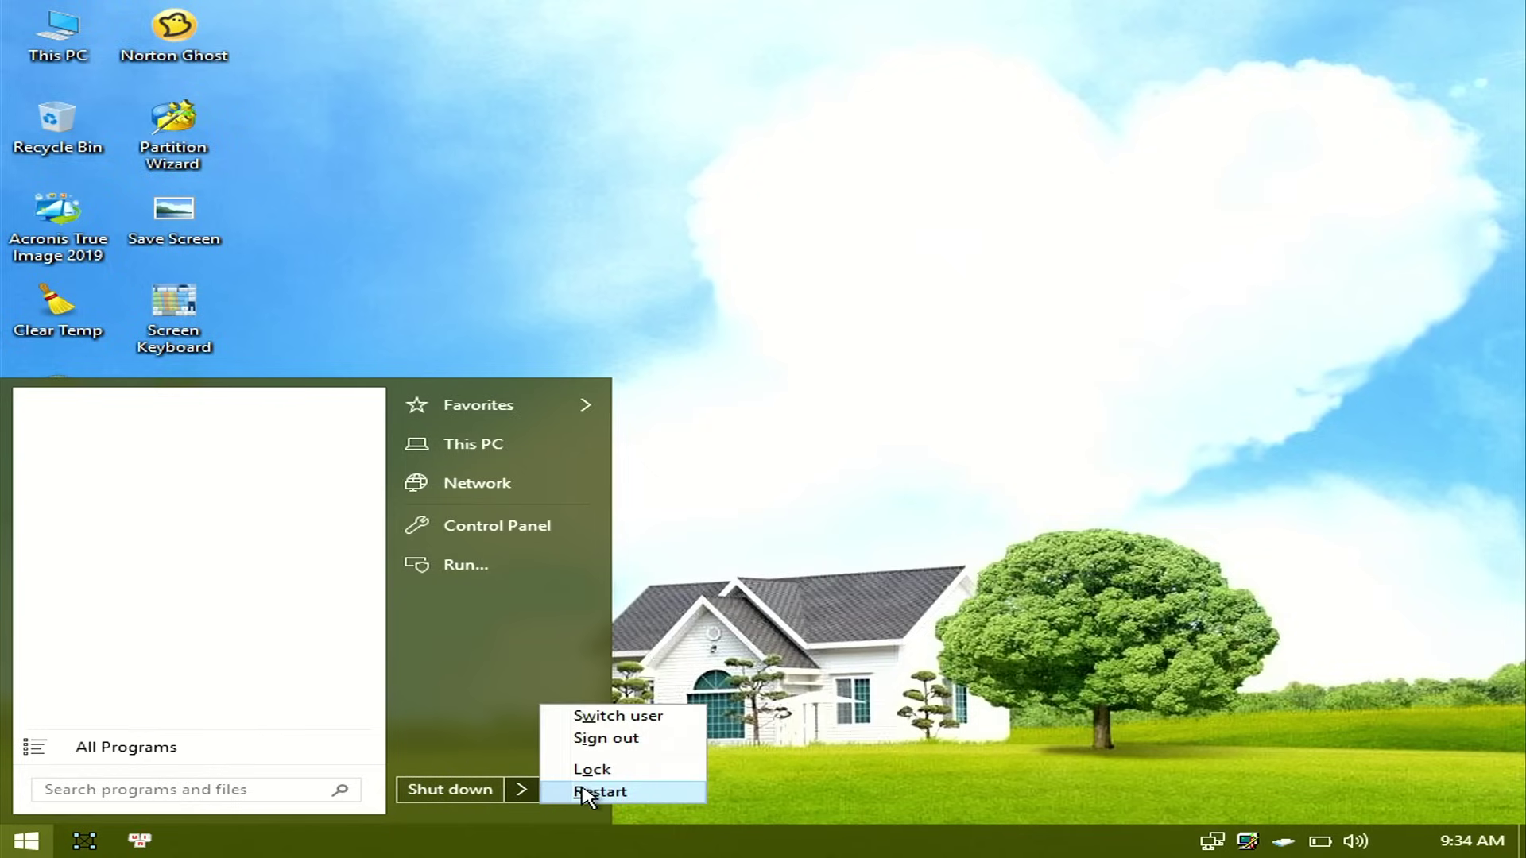
click(583, 789)
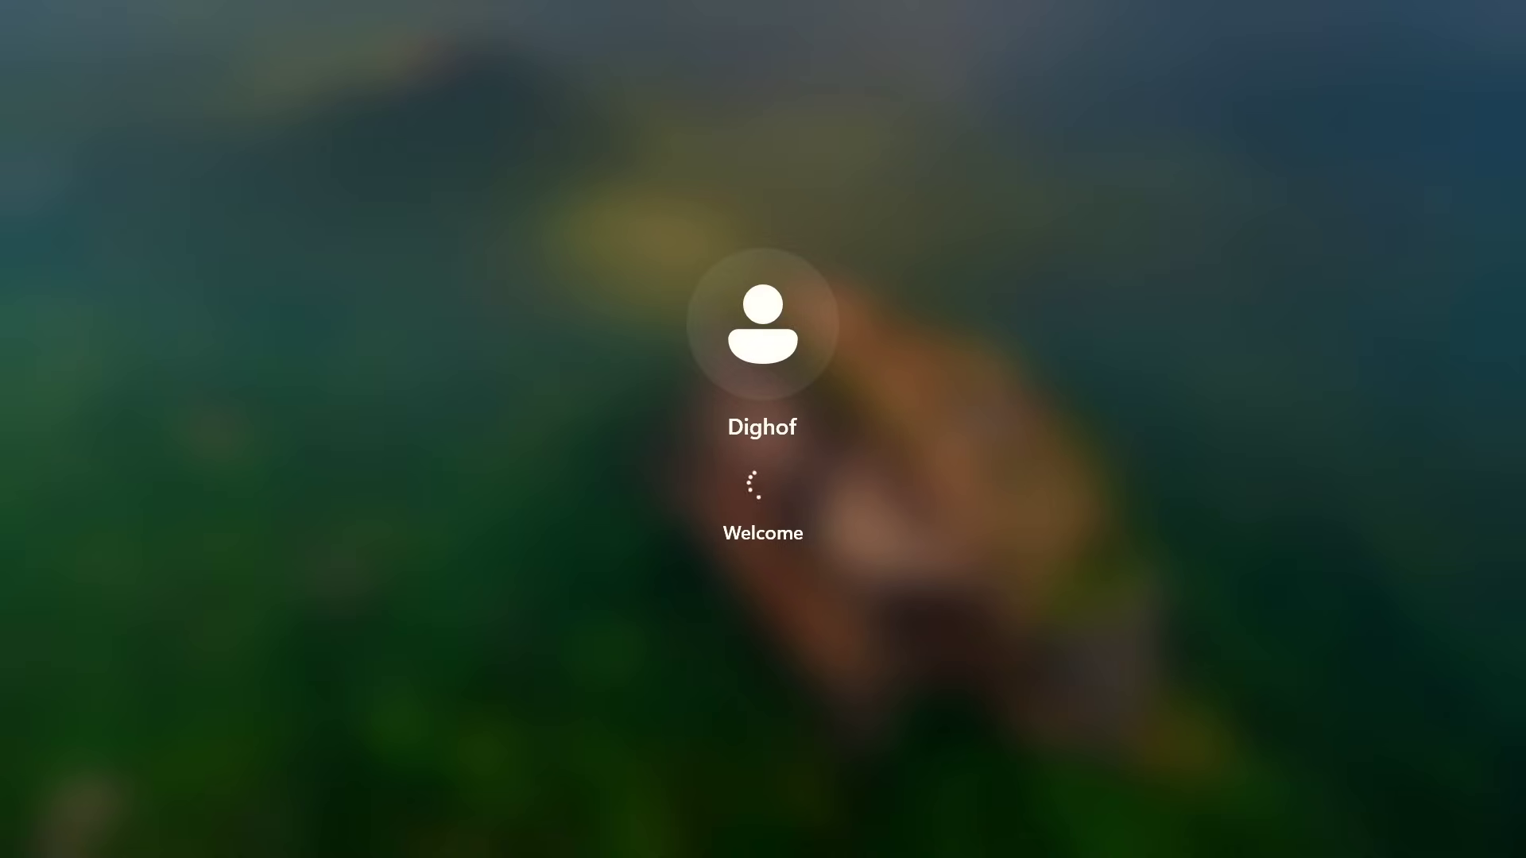